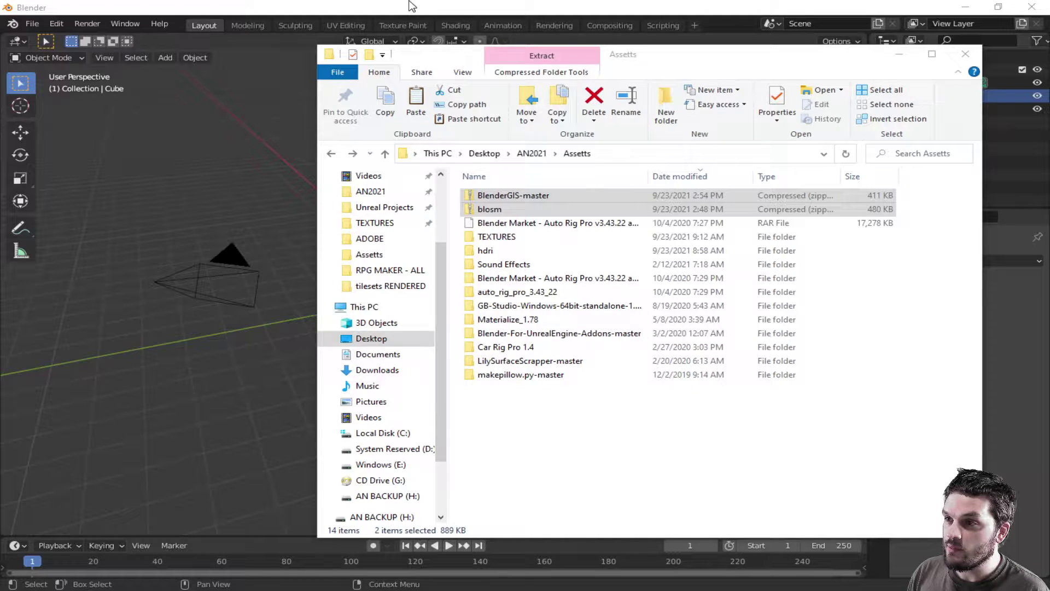
- Leave File Explorer and open Blender's Preferences from the Edit menu
left_click(167, 6)
left_click(30, 27)
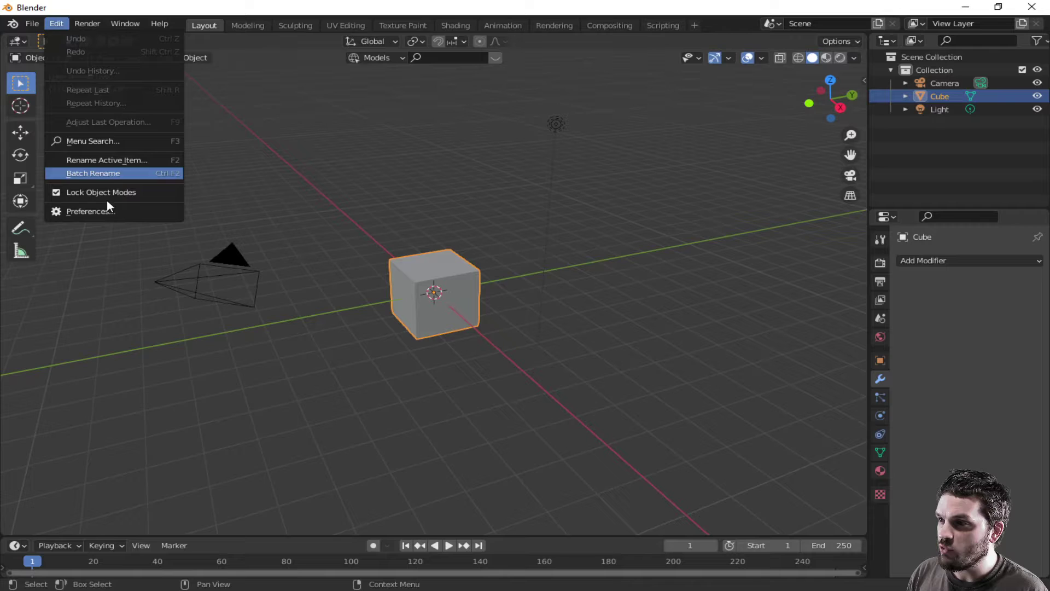
left_click(107, 210)
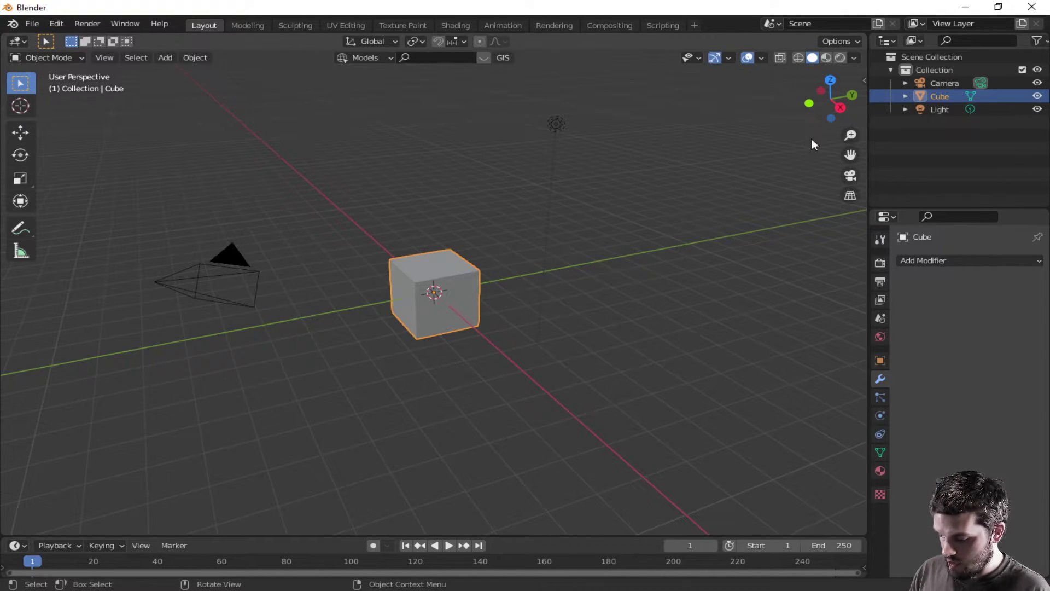
- Show the N sidebar and switch it to the osm tab
key("n")
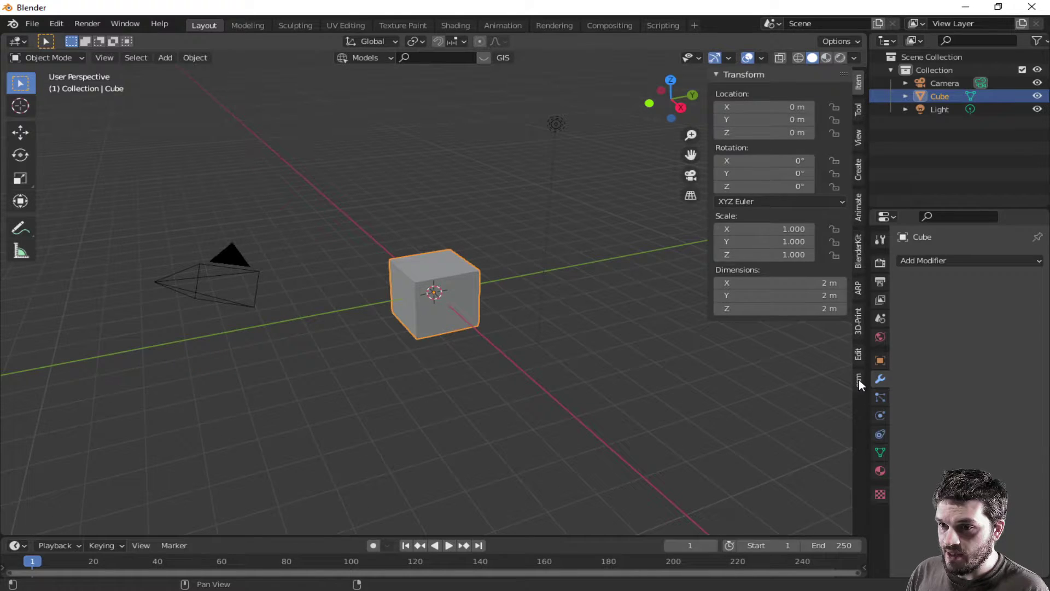
left_click(859, 380)
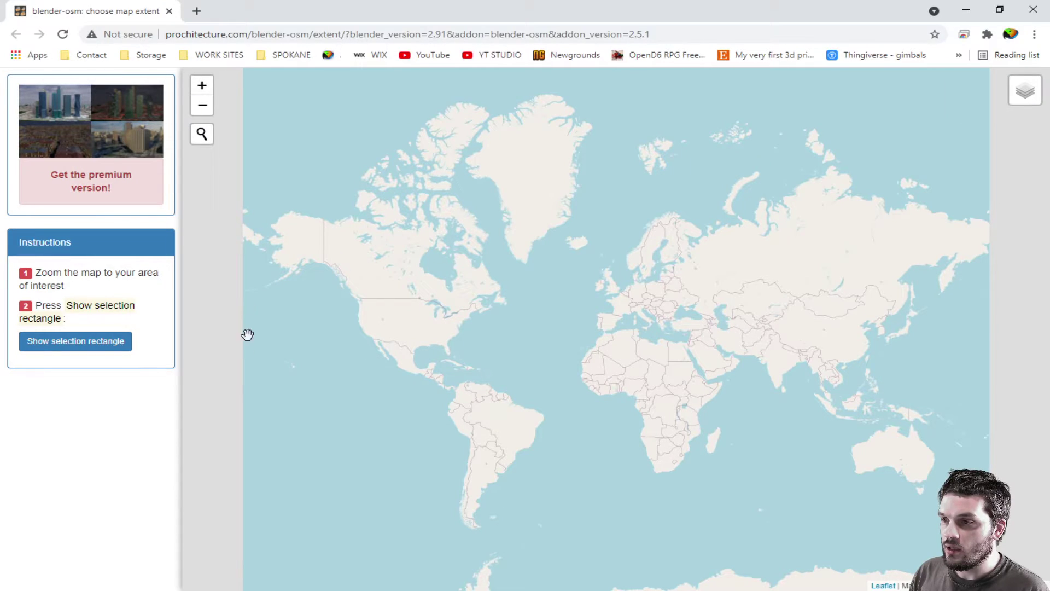
scroll(378, 304, "up", 1)
scroll(376, 319, "up", 1)
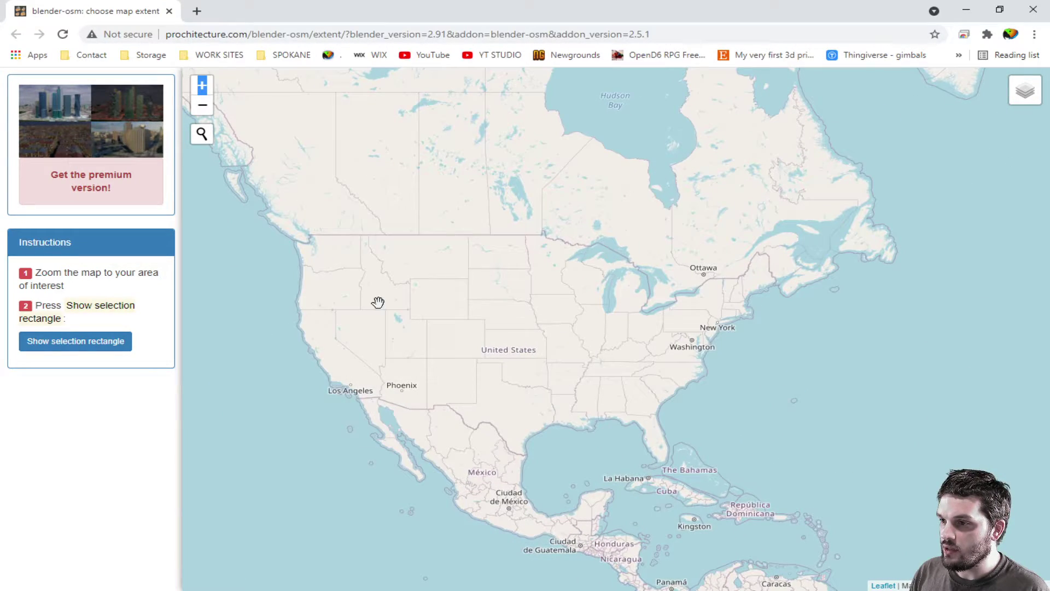
scroll(323, 270, "up", 1)
scroll(324, 250, "up", 1)
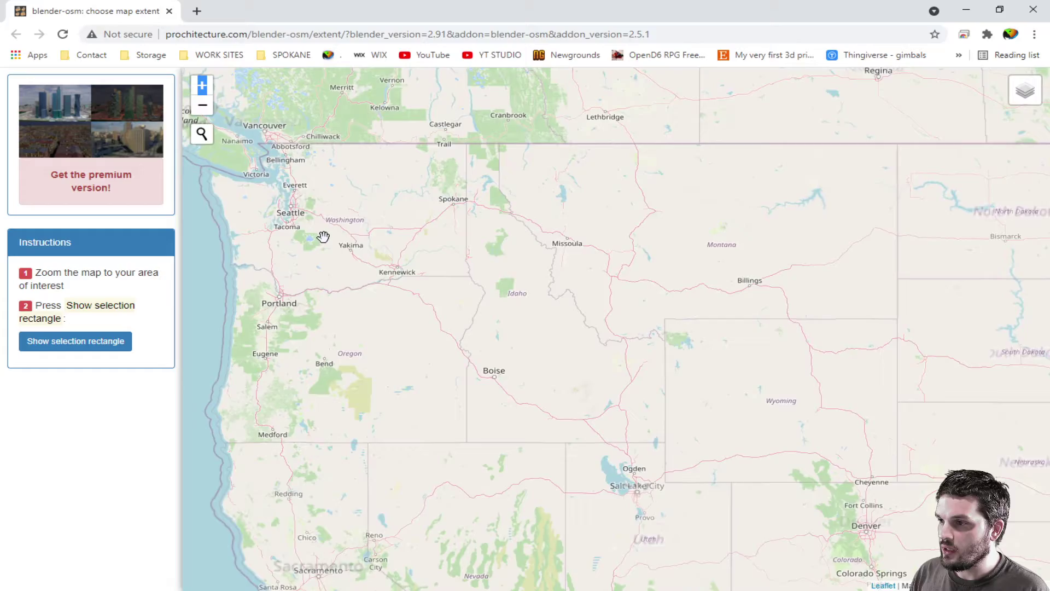
scroll(322, 236, "up", 1)
scroll(320, 263, "up", 1)
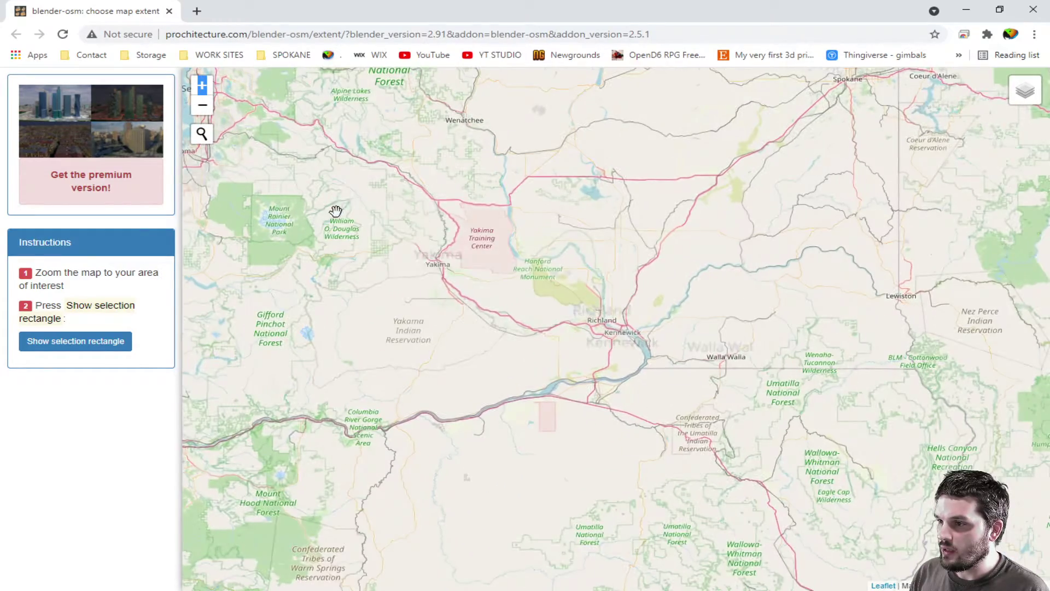
- Pan the map past Portland and Seattle, then south to downtown Salem, Oregon
left_click_drag(365, 287, 668, 131)
left_click_drag(411, 364, 473, 271)
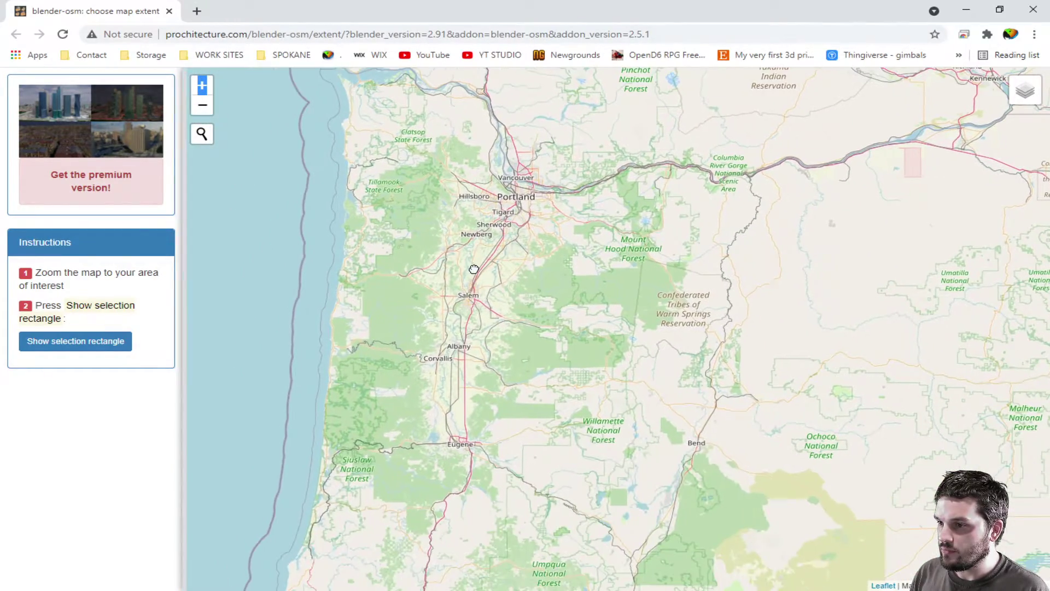
left_click_drag(453, 318, 386, 567)
mouse_move(550, 328)
left_mouse_down()
mouse_move(531, 465)
mouse_move(595, 447)
left_mouse_up()
left_click_drag(354, 345, 444, 201)
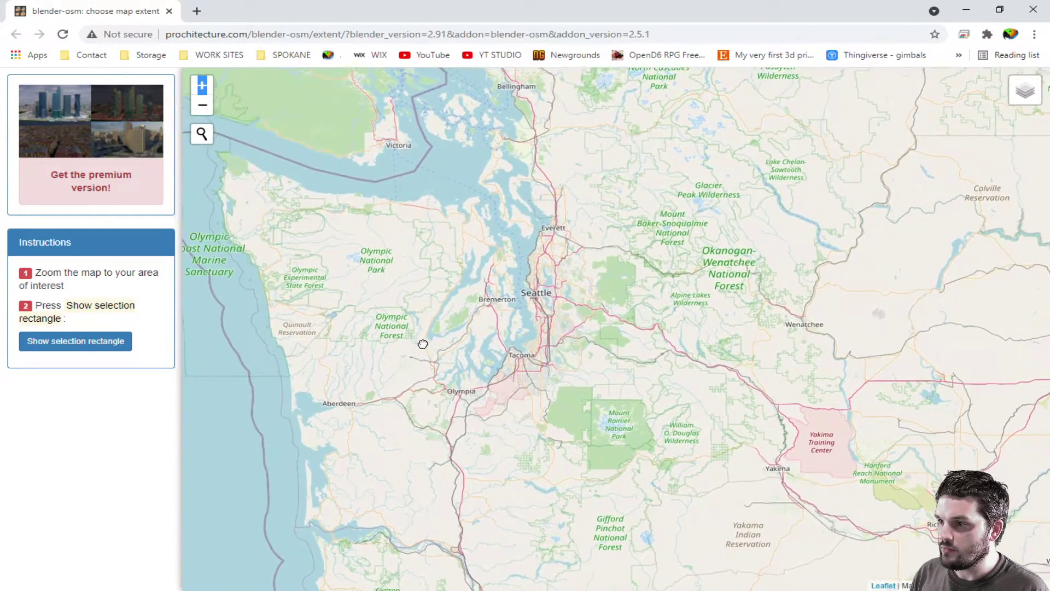
left_click_drag(441, 380, 436, 197)
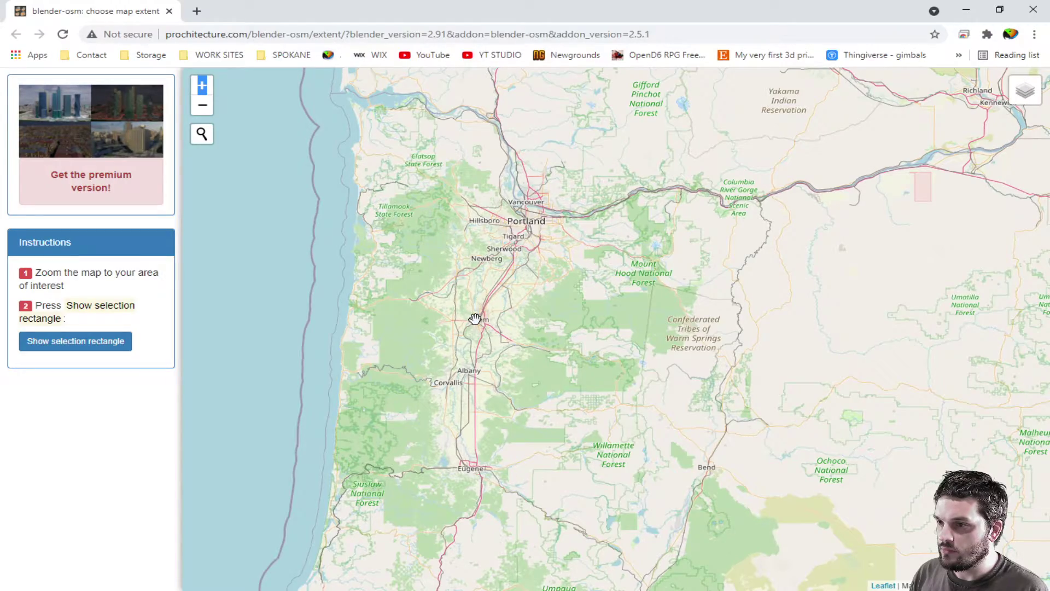
scroll(475, 318, "up", 1)
scroll(481, 306, "up", 1)
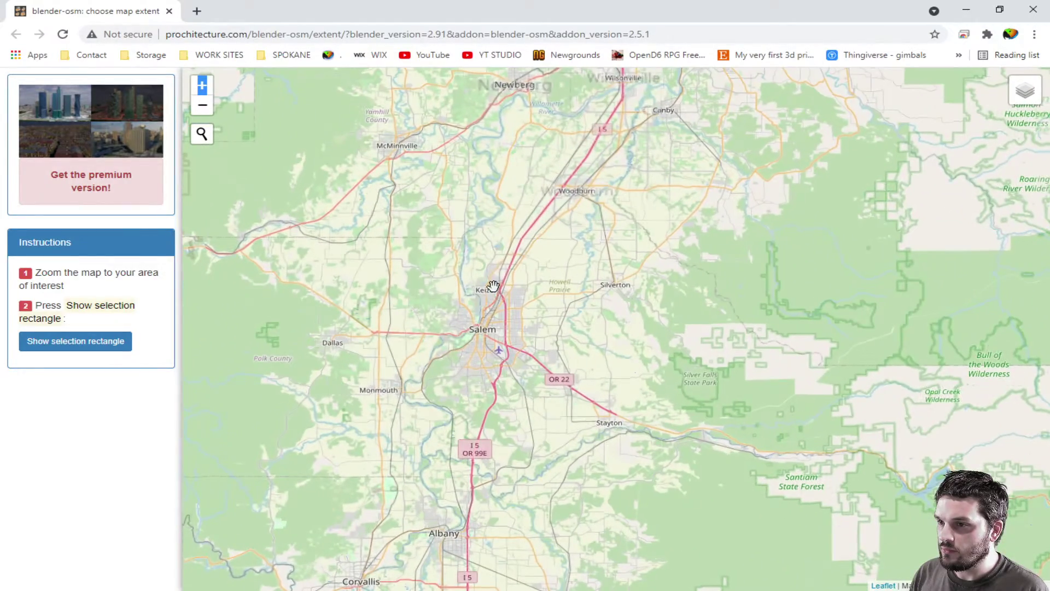
scroll(486, 323, "up", 1)
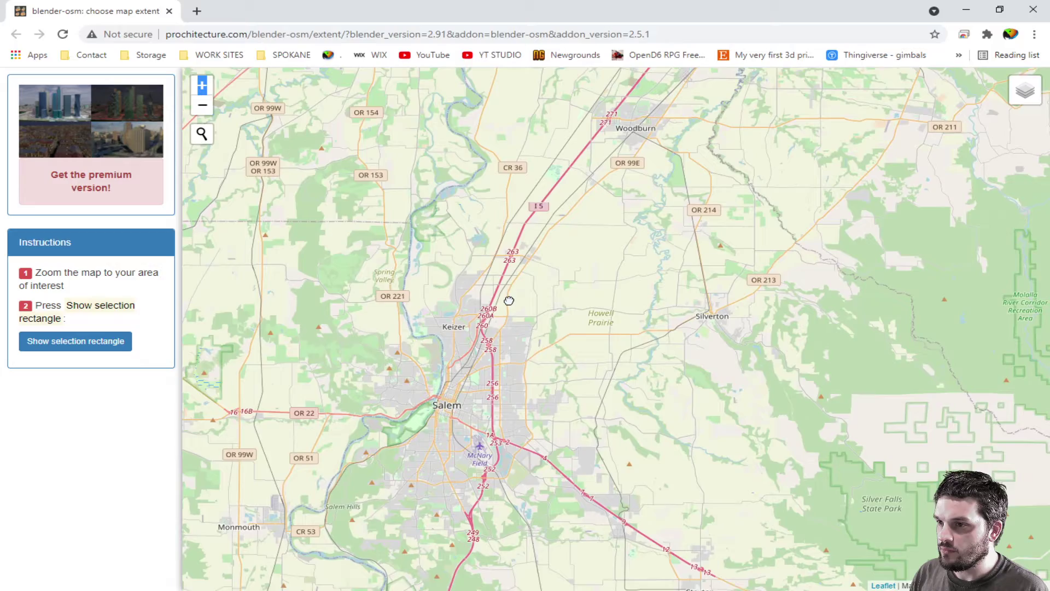
scroll(443, 413, "up", 1)
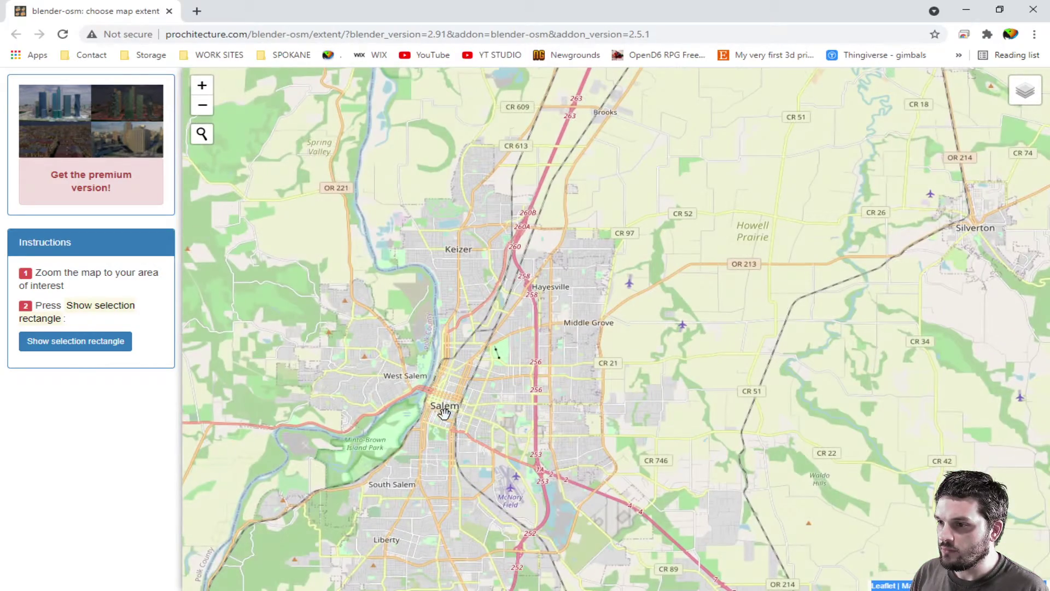
scroll(444, 409, "up", 1)
scroll(444, 402, "up", 1)
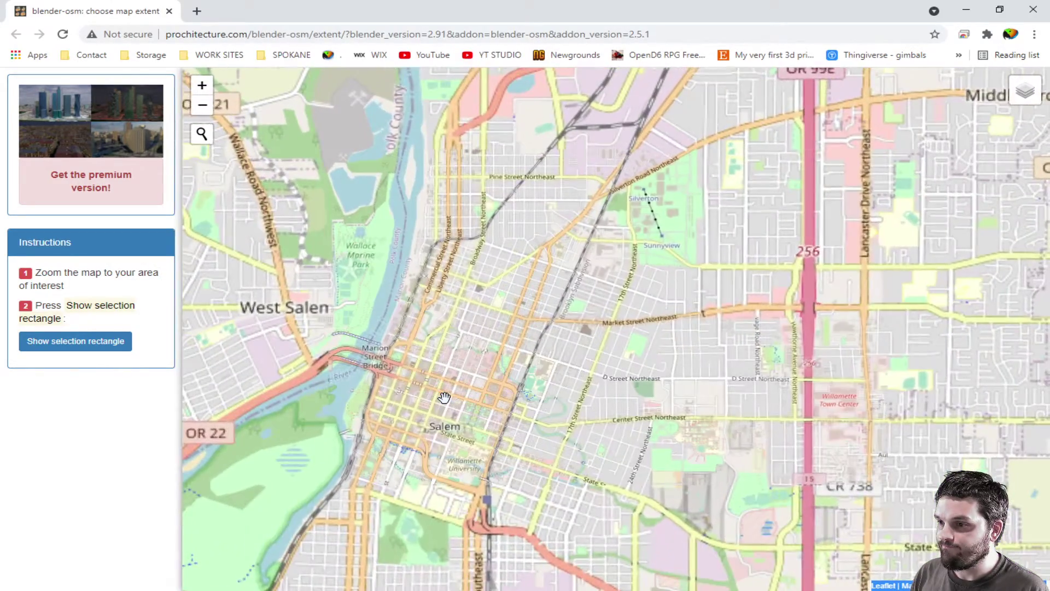
scroll(452, 375, "up", 1)
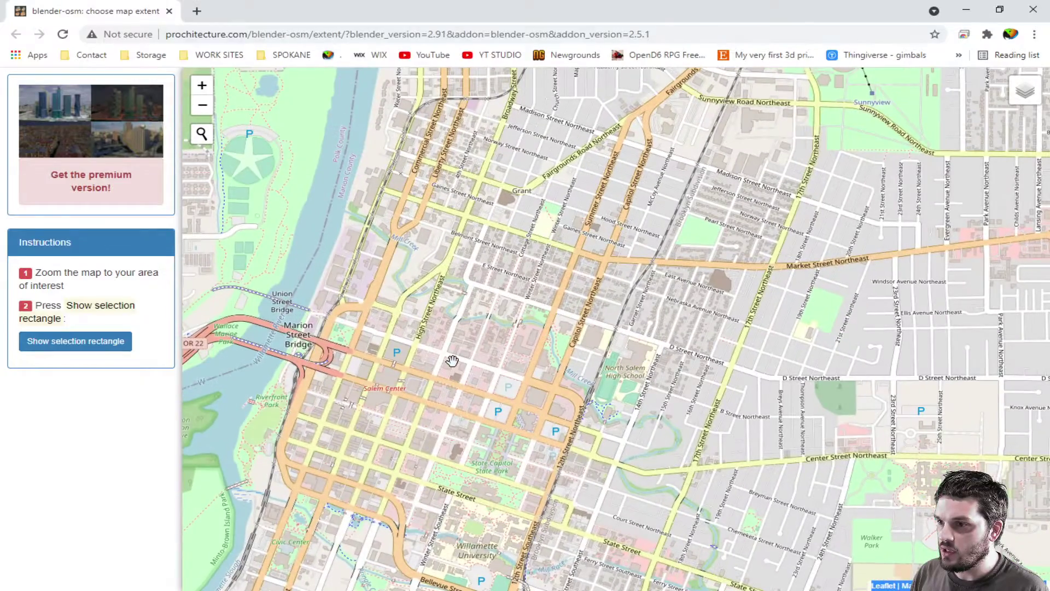
scroll(452, 363, "up", 1)
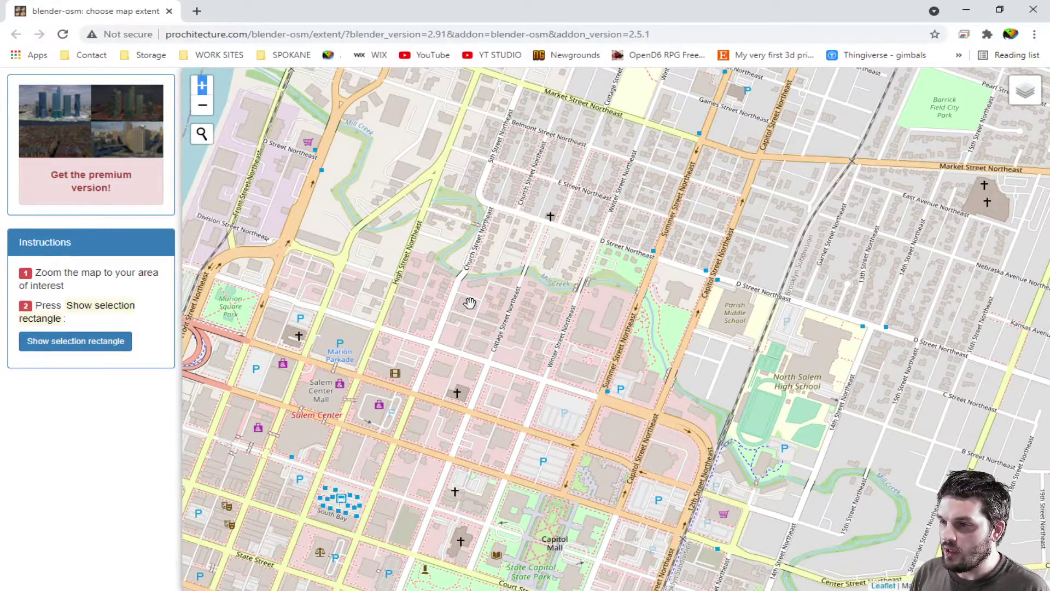
scroll(470, 303, "up", 1)
scroll(488, 333, "up", 1)
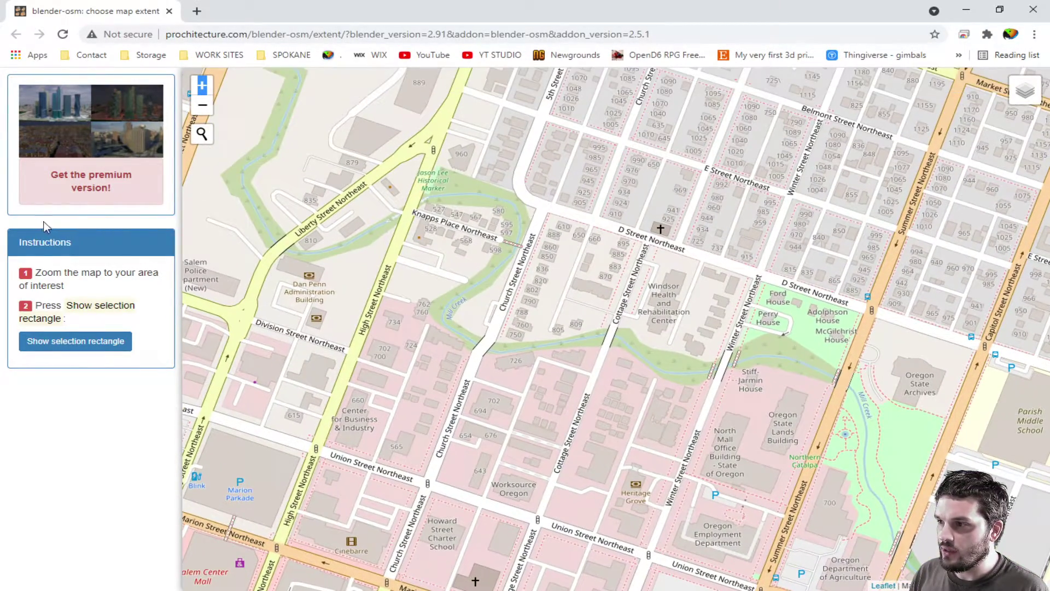
- Fit the selection rectangle over the Mill Creek blocks to Union Street NE and copy coordinates
left_click(75, 341)
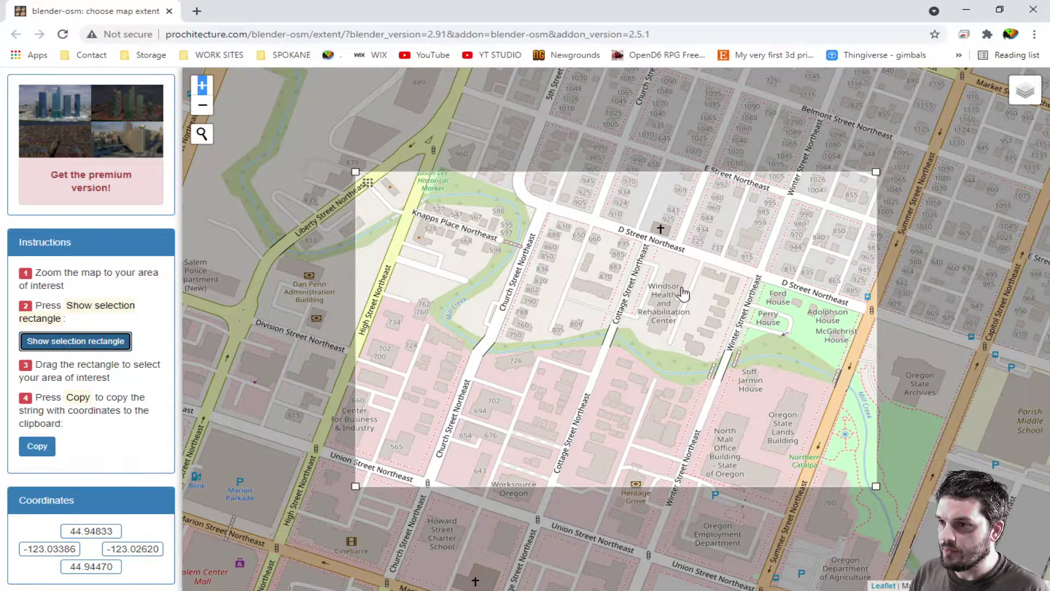
left_click_drag(681, 295, 696, 276)
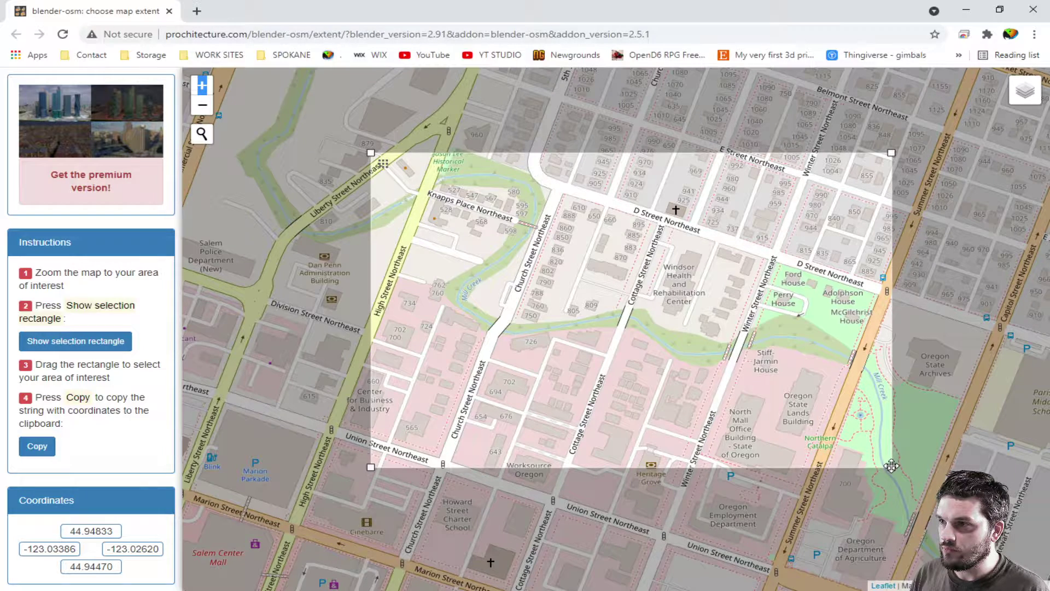
left_click_drag(892, 466, 833, 512)
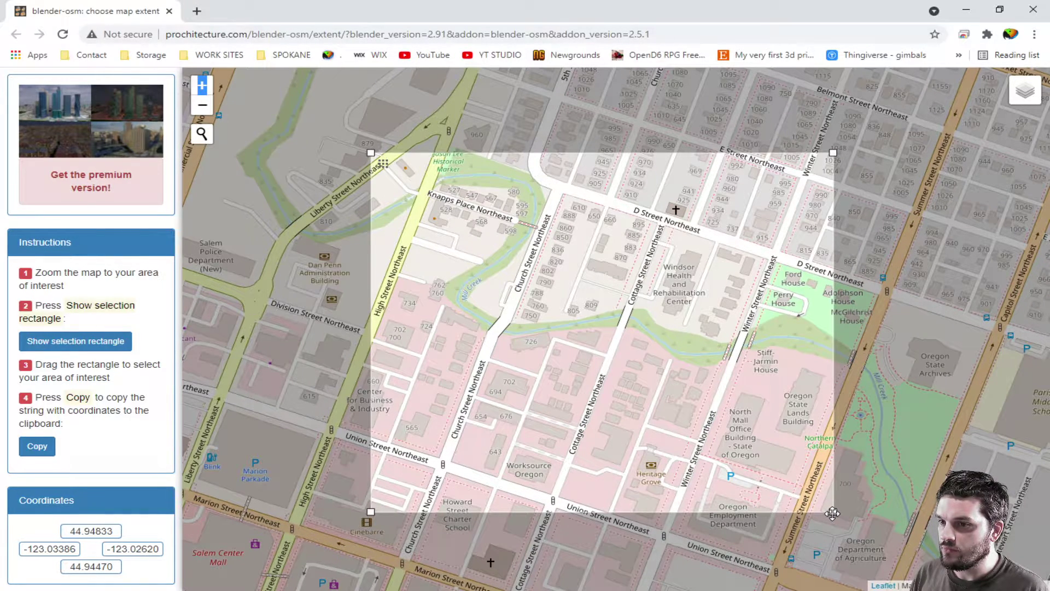
left_click(39, 448)
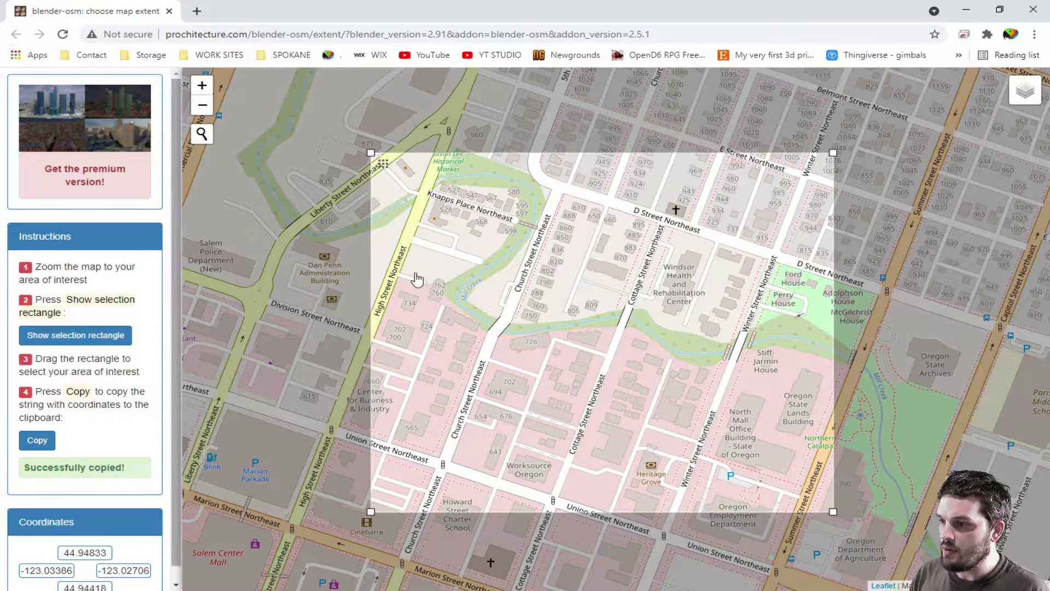
- Back in Blender, paste the Salem coordinates into the osm extent and try importing
left_click(1034, 9)
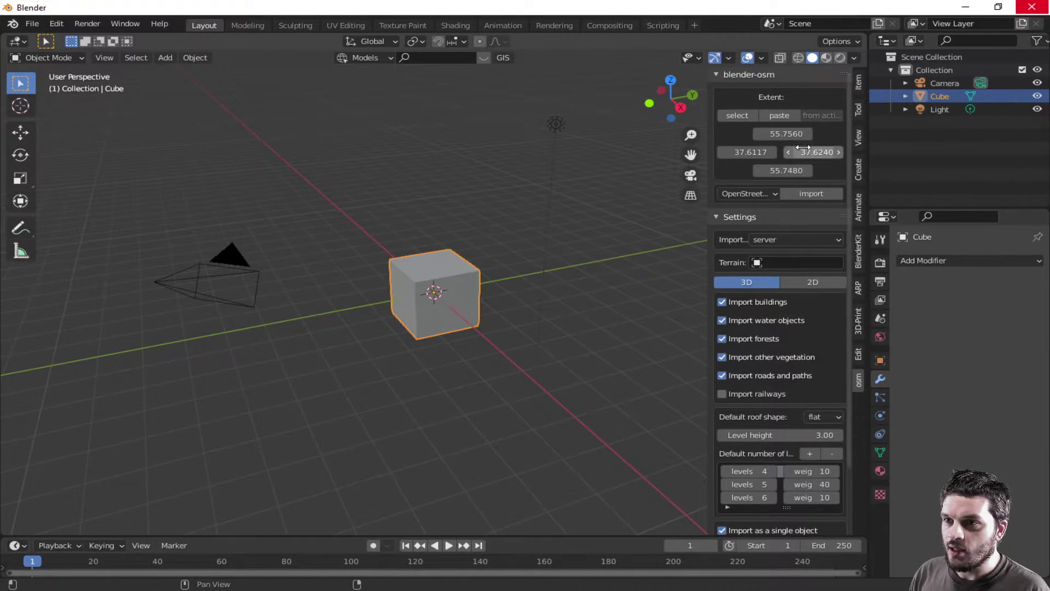
left_click(786, 119)
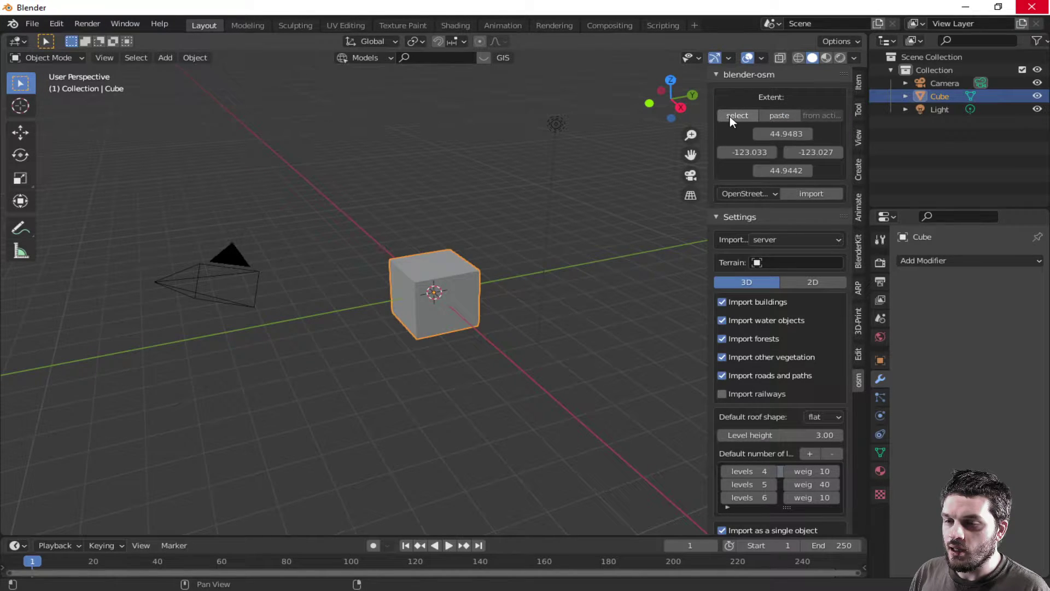
left_click(823, 195)
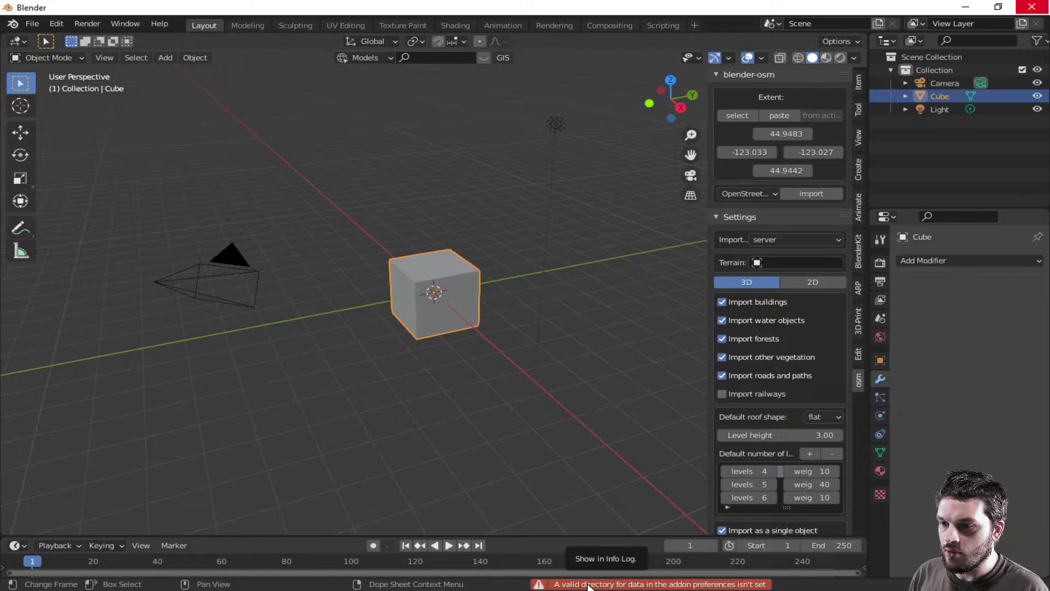
- Open Preferences, expand the blender-osm add-on, and visit the Mapbox token page
left_click(29, 23)
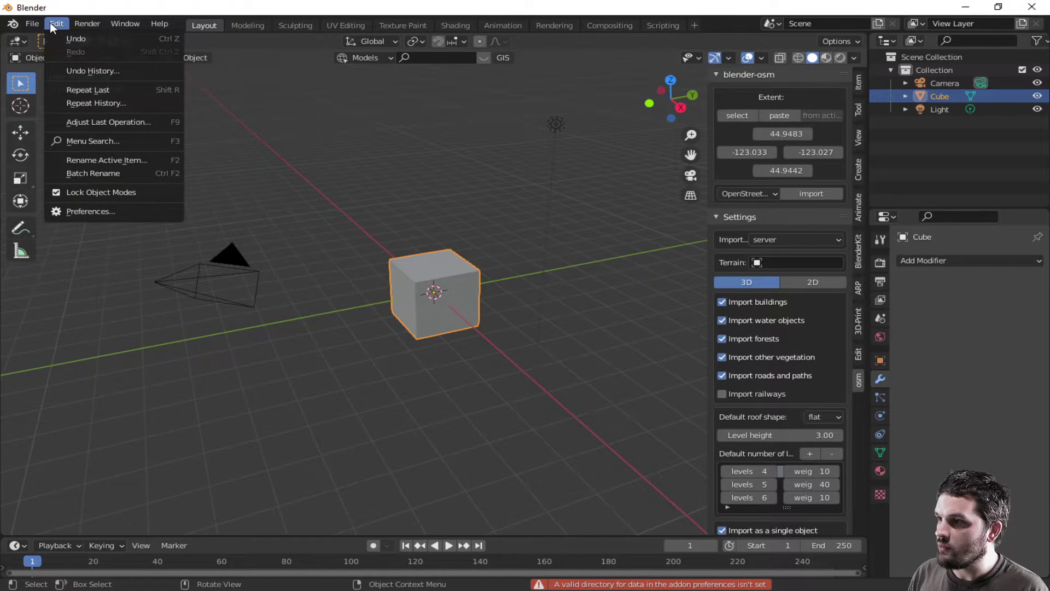
left_click(85, 212)
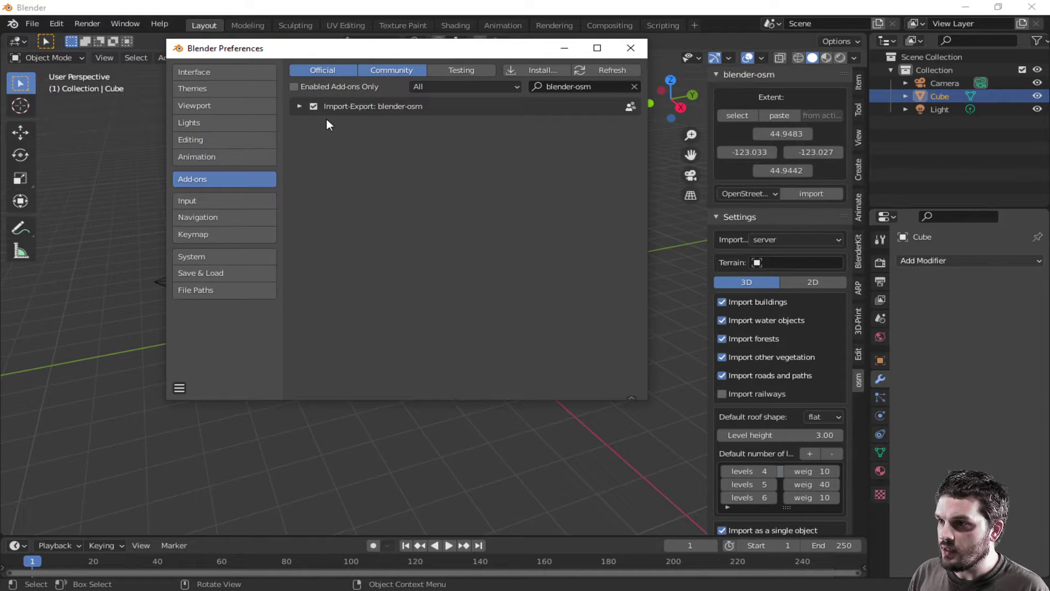
left_click(299, 106)
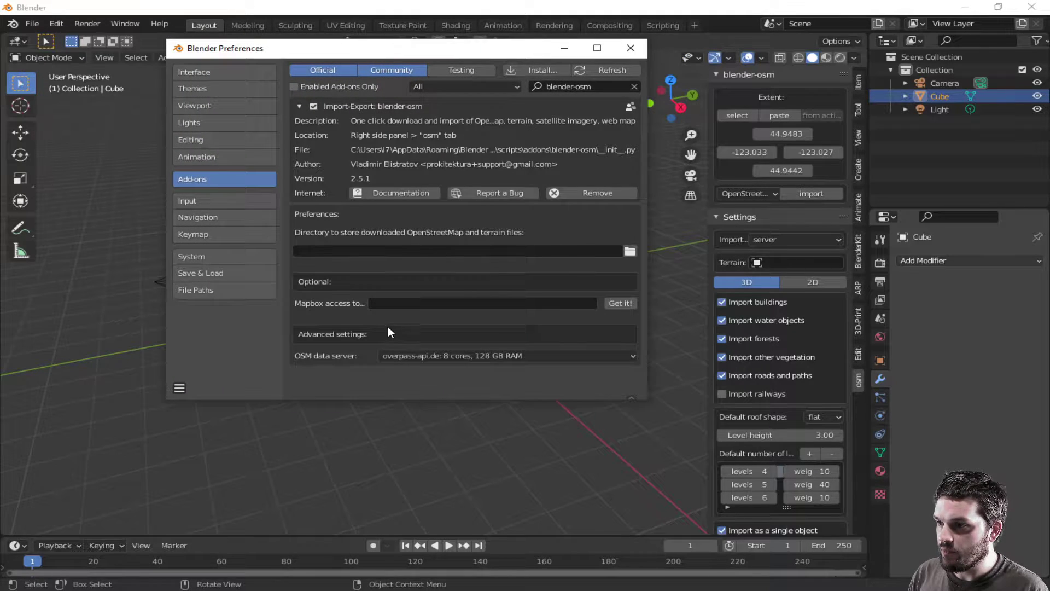
left_click(621, 304)
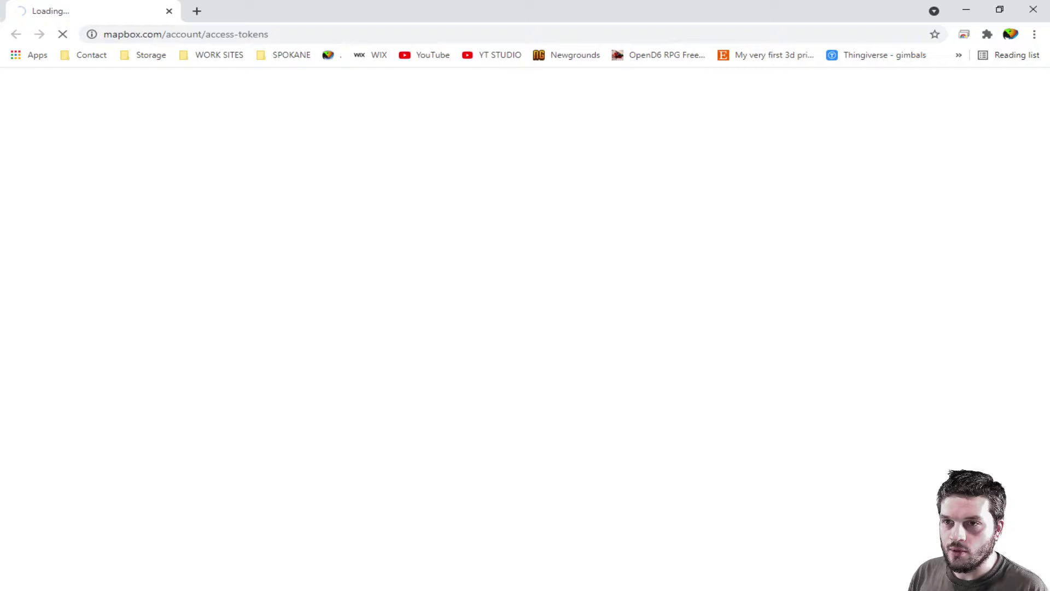
left_click(1034, 10)
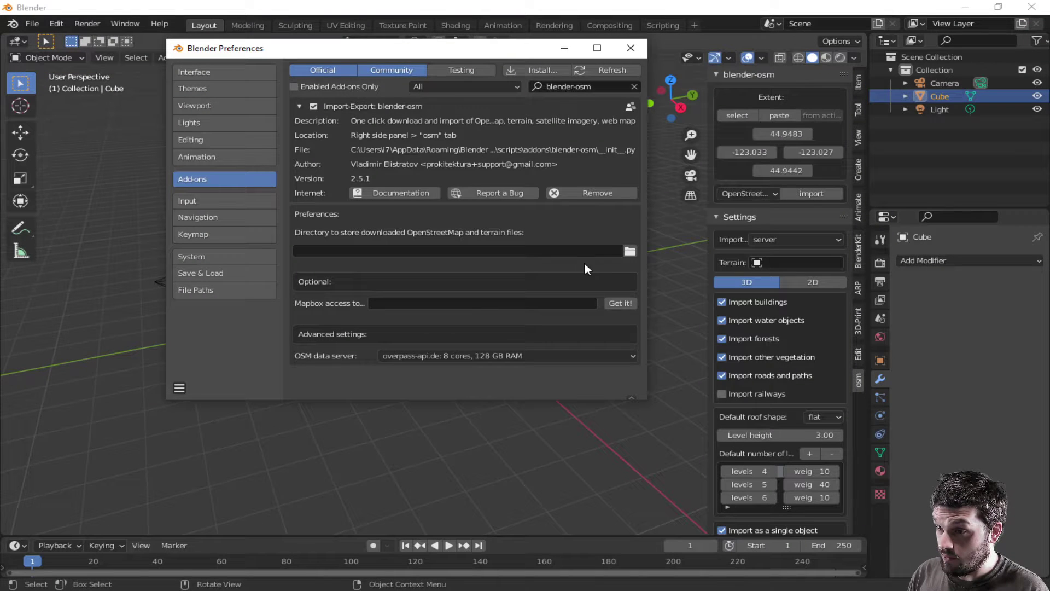
- Create 'Map assett folder' in AN2021\Assetts and accept it as blender-osm's data directory
left_click(630, 252)
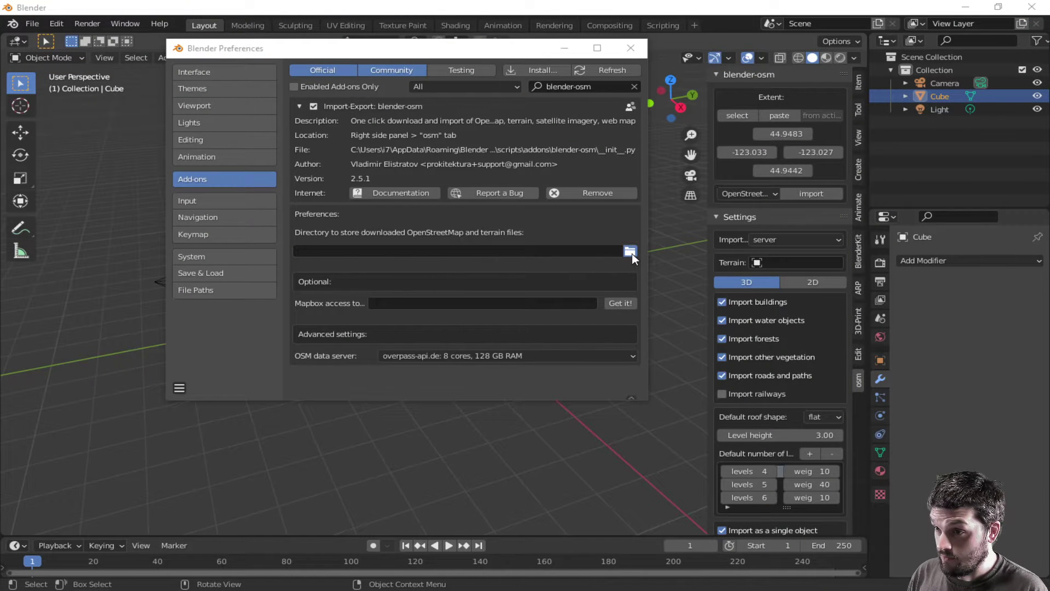
left_click(630, 252)
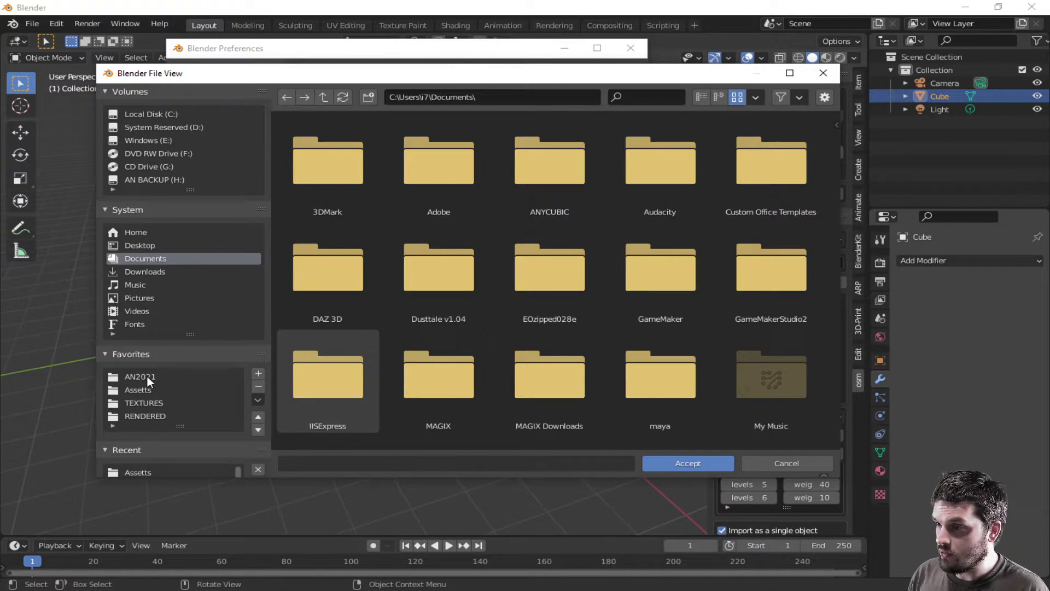
left_click(141, 376)
left_click(452, 282)
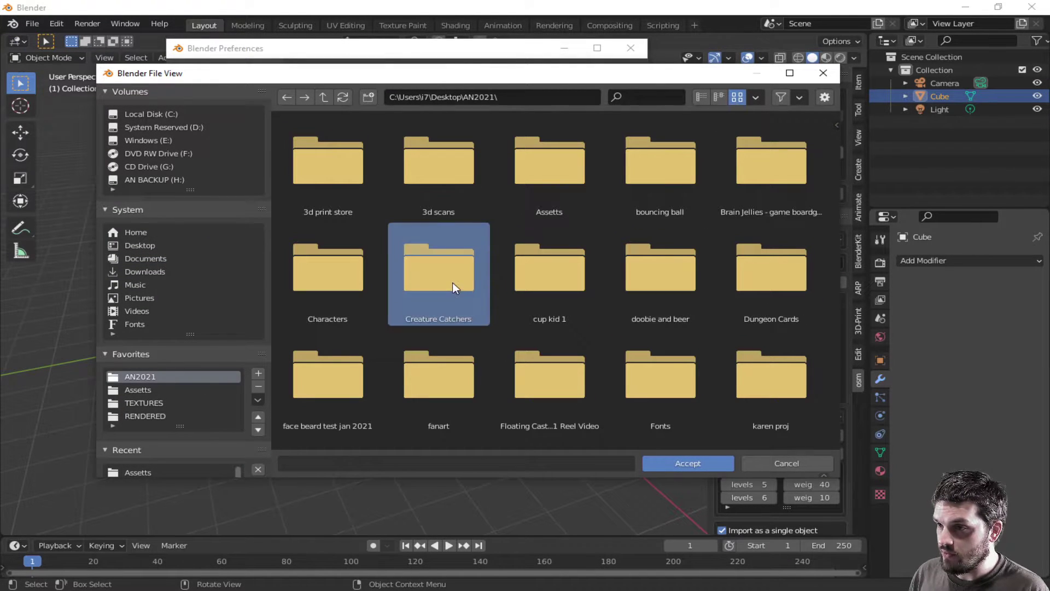
double_click(533, 180)
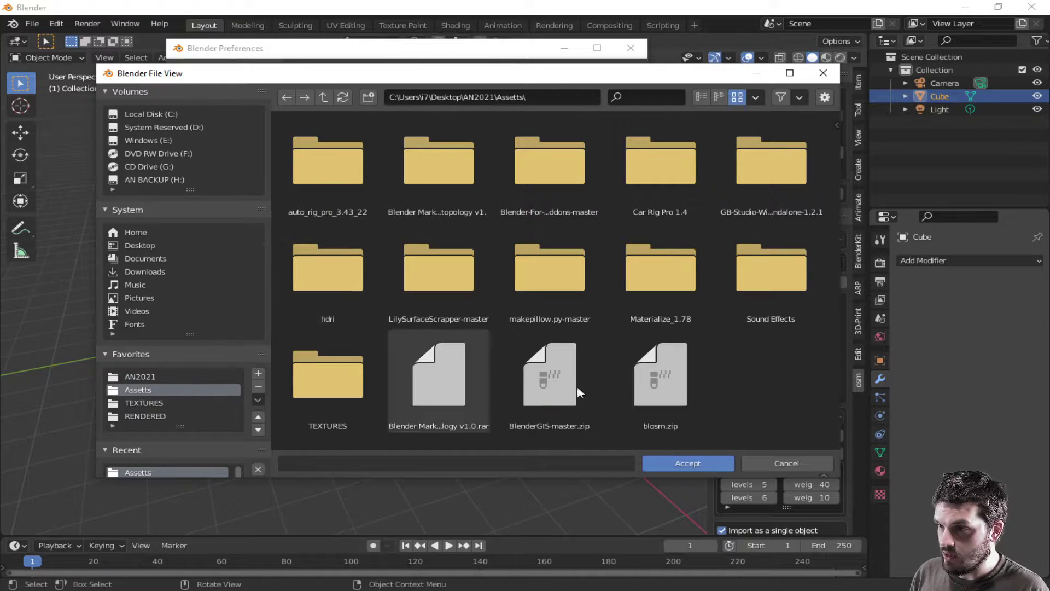
right_click(752, 393)
left_click(712, 390)
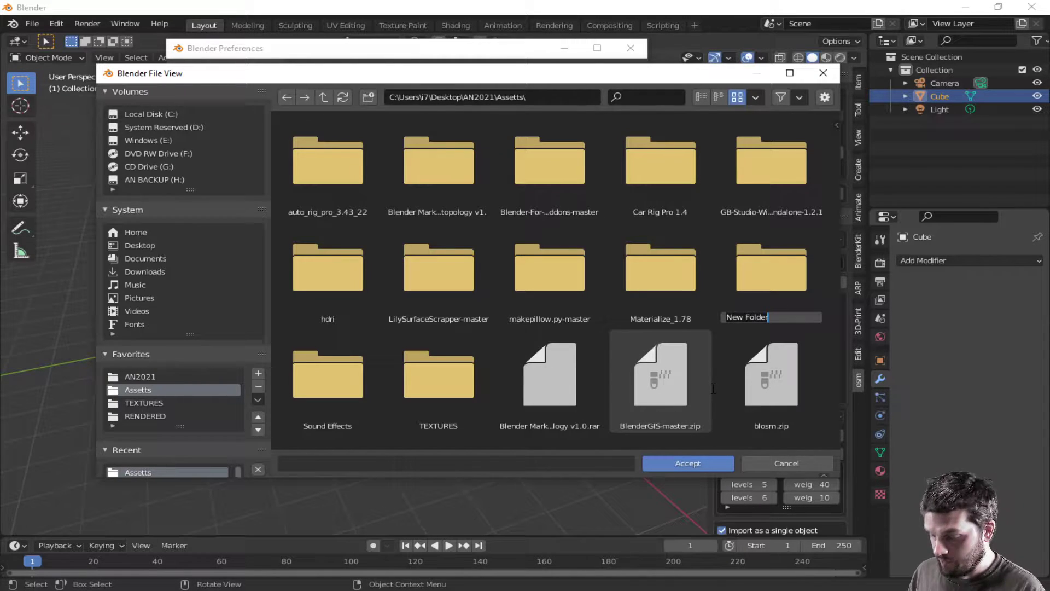
type("Map")
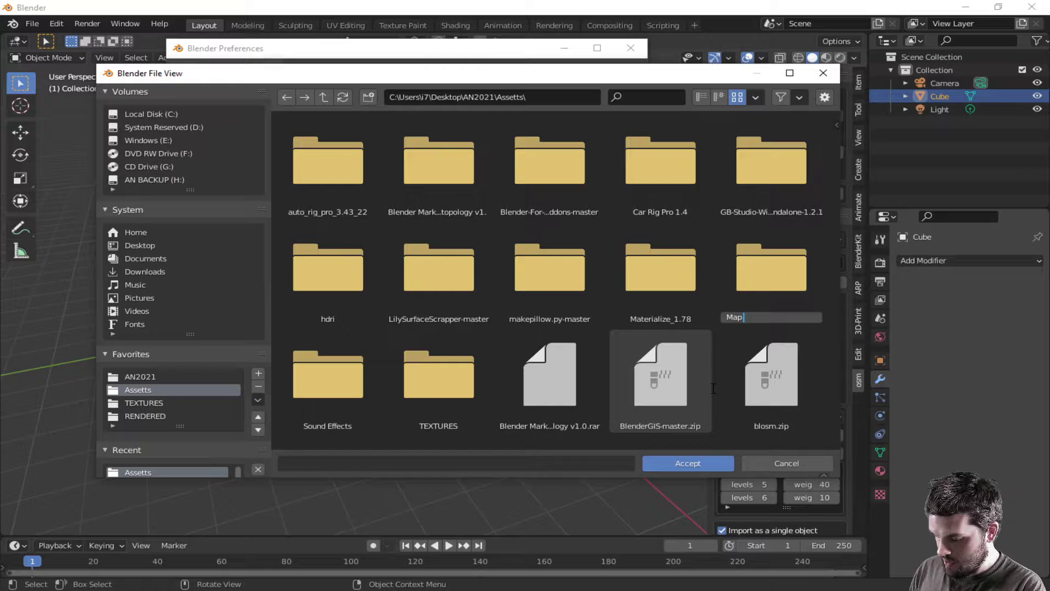
type(" assett ")
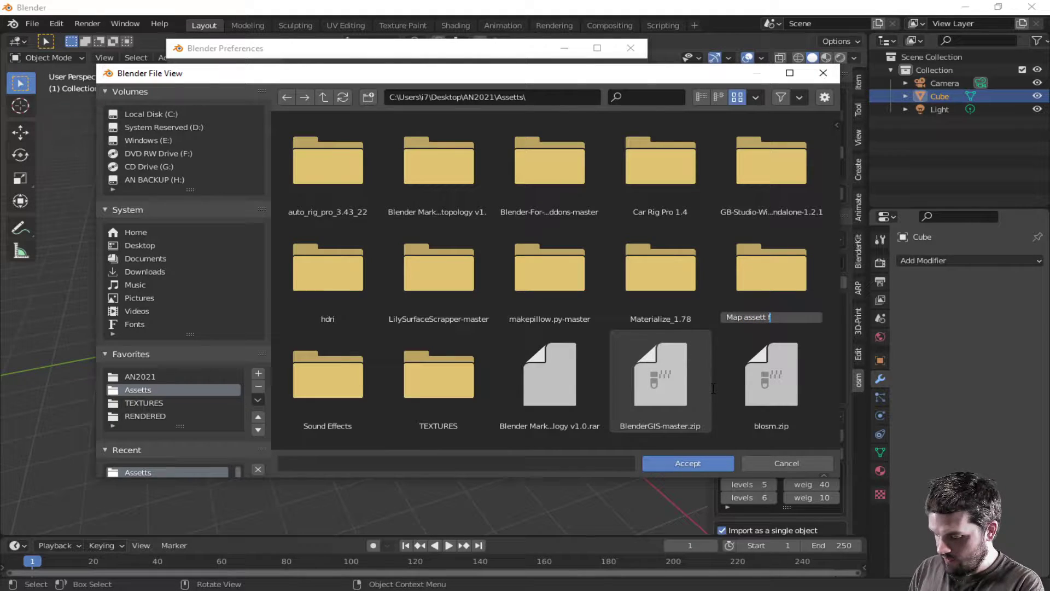
type("folder")
key("Return")
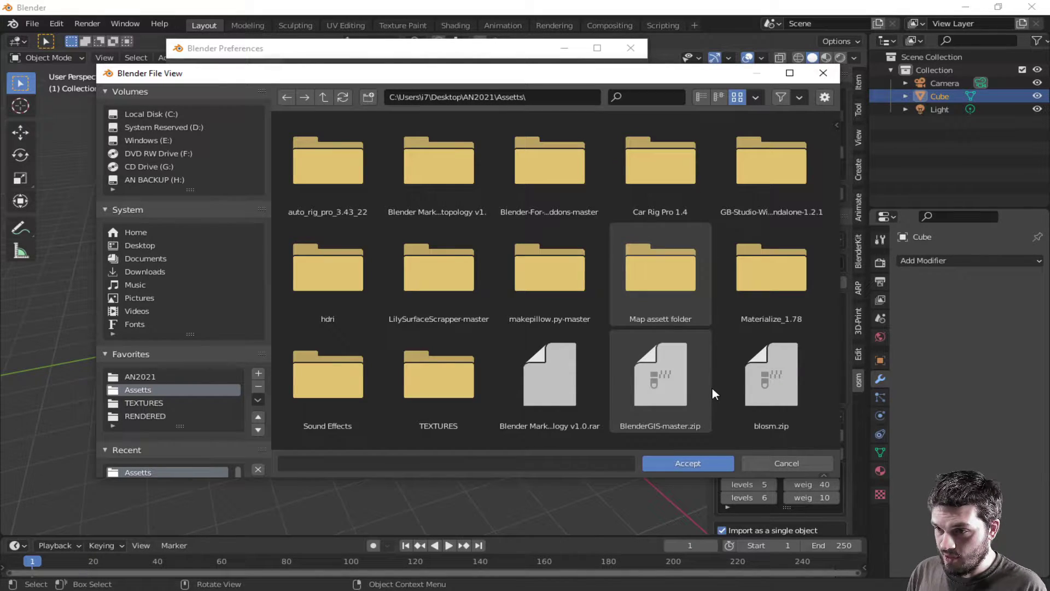
double_click(671, 283)
left_click(693, 464)
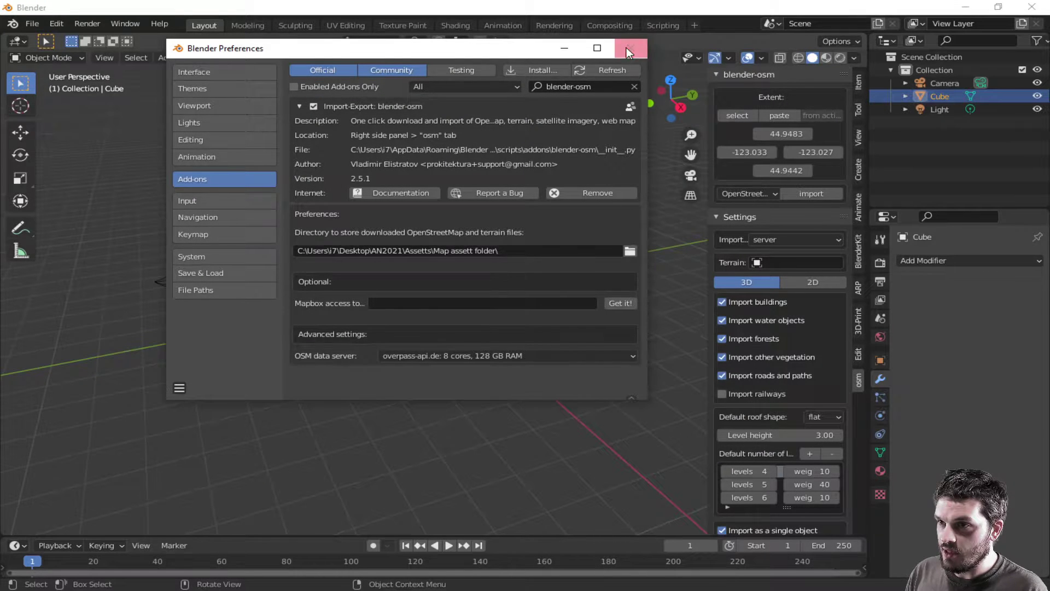
- Close Preferences and orbit around the imported Salem buildings, roads and creek
left_click(628, 47)
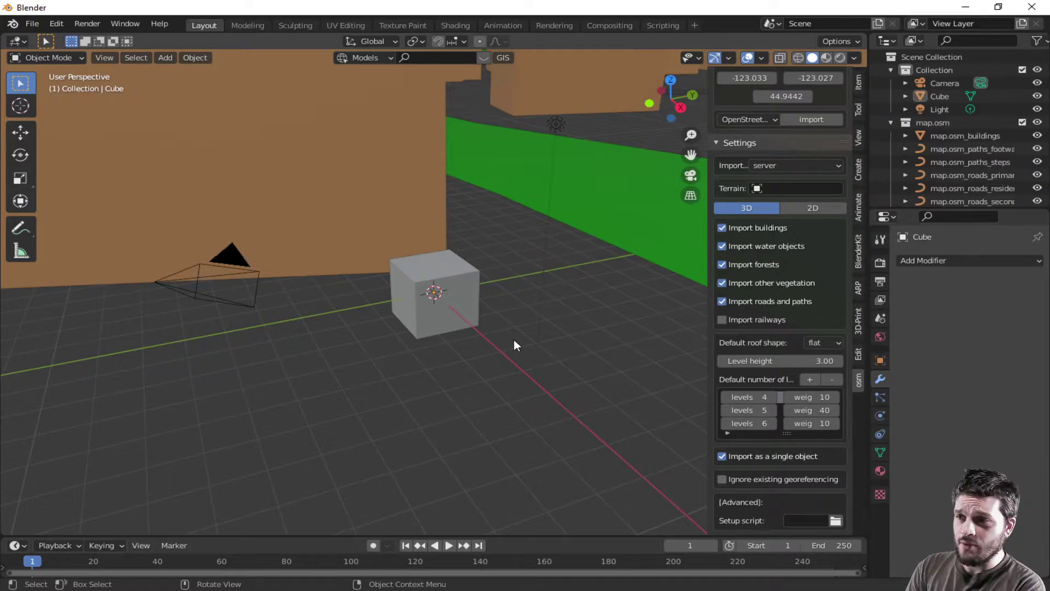
scroll(426, 309, "down", 3)
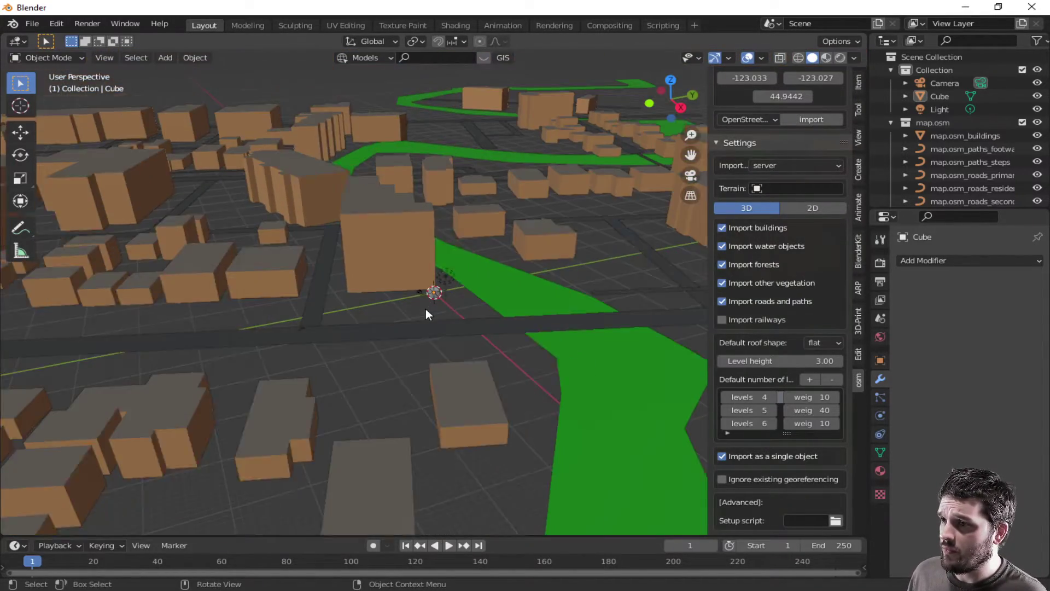
middle_click_drag(426, 308, 448, 414)
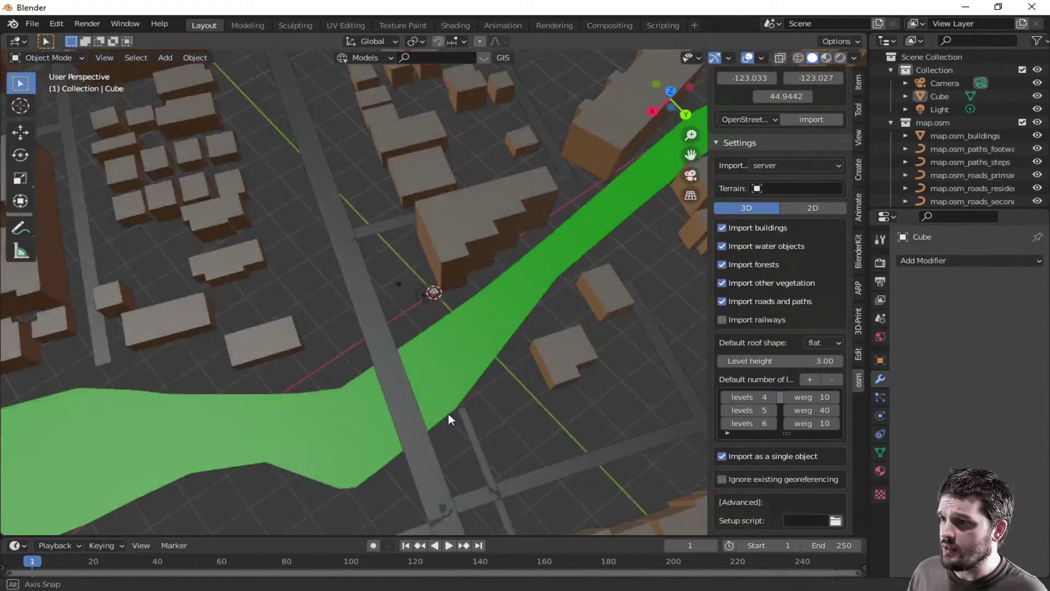
middle_click_drag(448, 414, 520, 400)
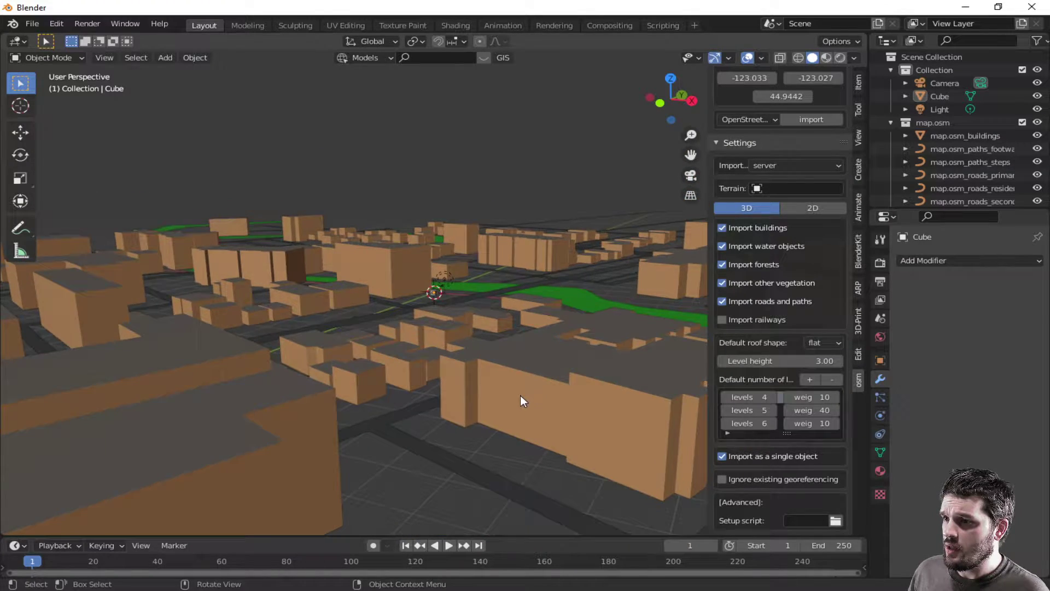
scroll(453, 393, "down", 5)
scroll(446, 394, "down", 3)
mouse_move(446, 395)
middle_mouse_down()
mouse_move(481, 364)
mouse_move(470, 378)
middle_mouse_up()
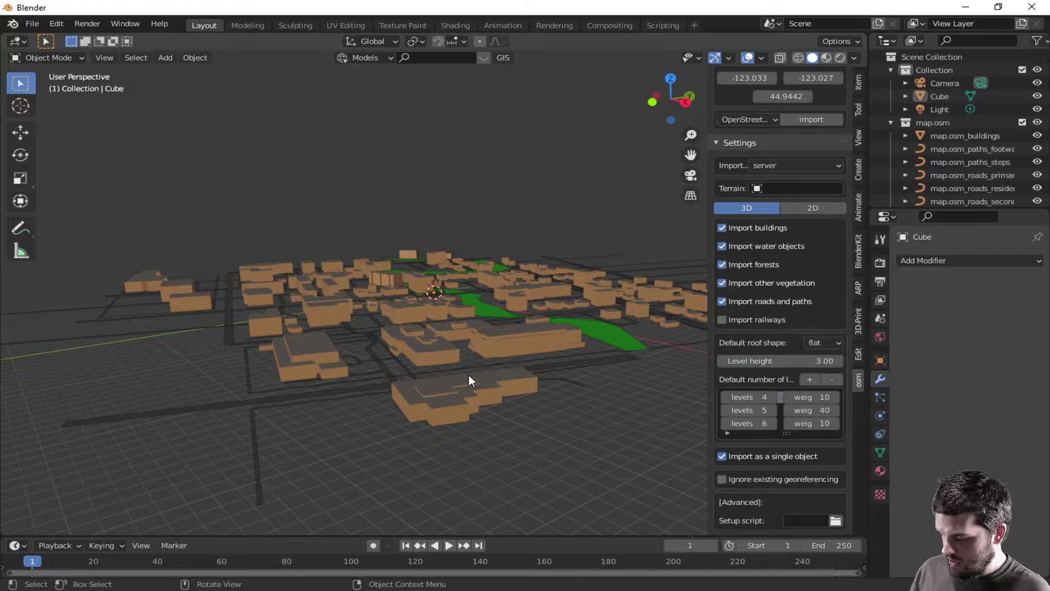
- Enter Edit Mode on the buildings, toggle the mesh selection, and return to Object Mode
key("Tab")
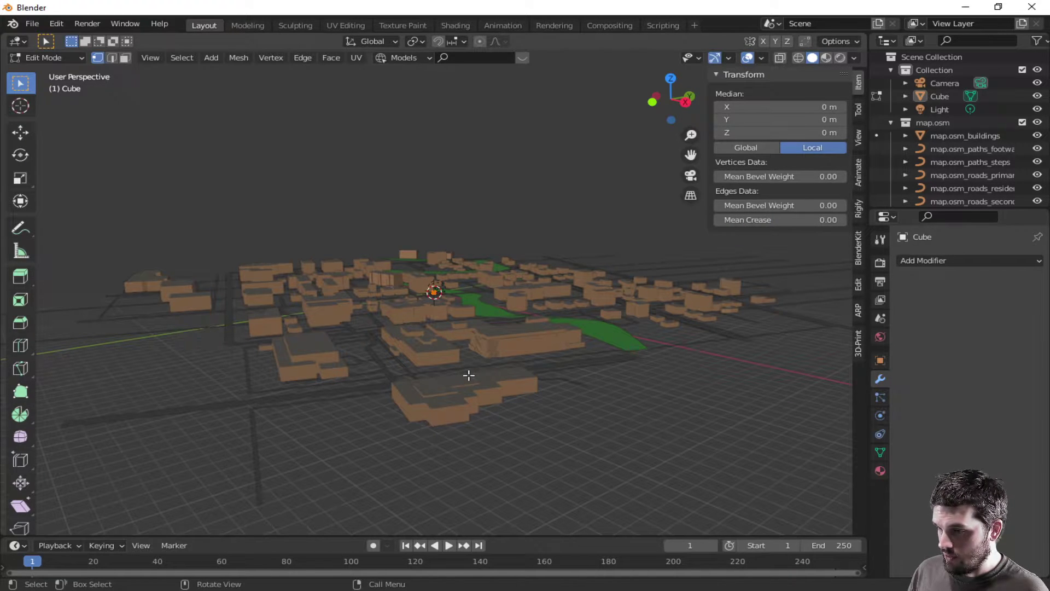
left_click(418, 388)
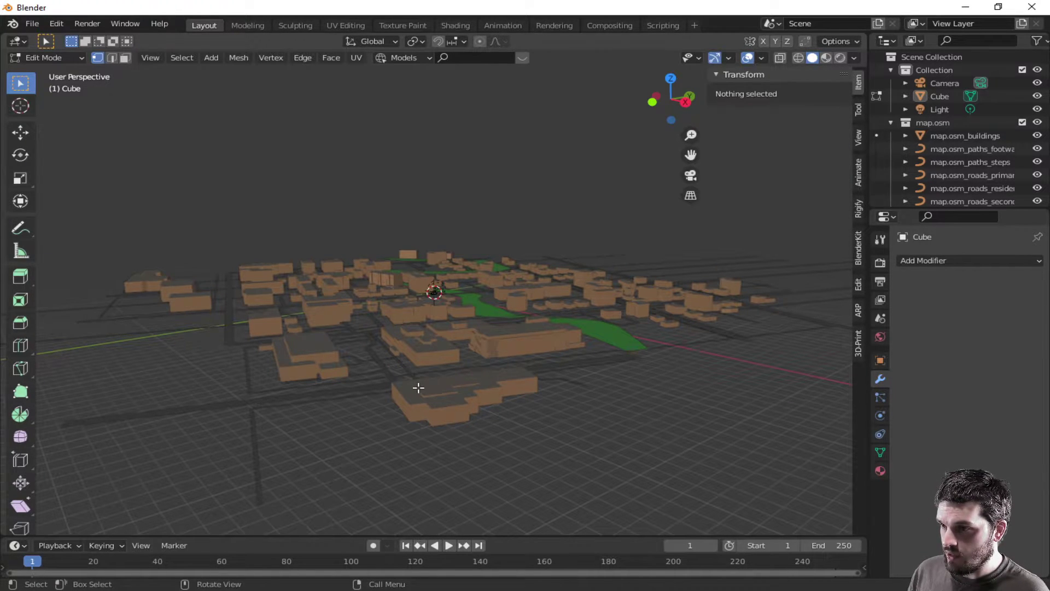
key("a")
key("Tab")
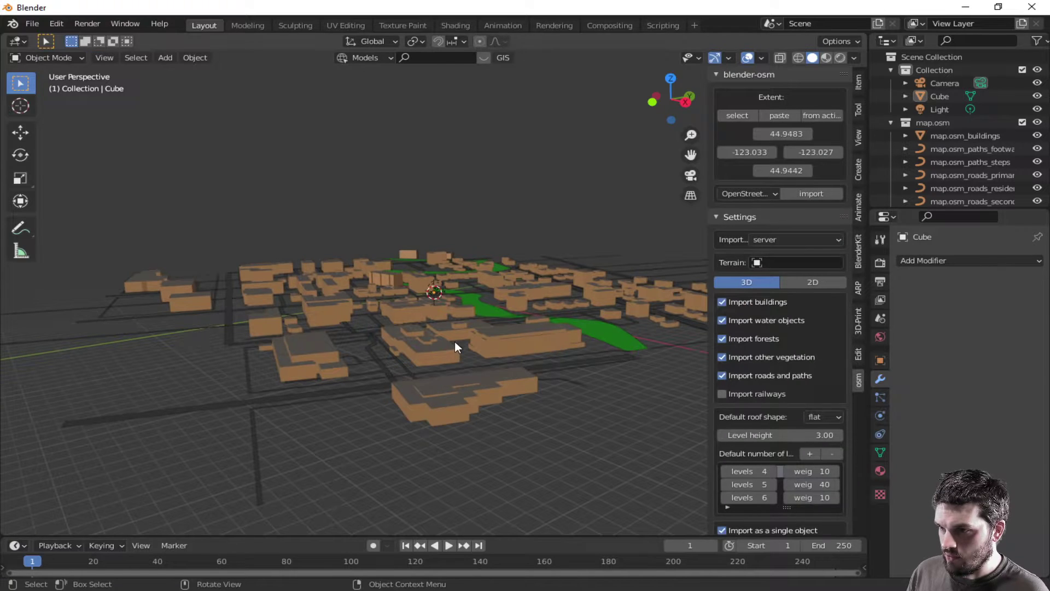
- Put map.osm_buildings in Edit Mode, switch to front view, and clear the selection
left_click(406, 391)
key("Tab")
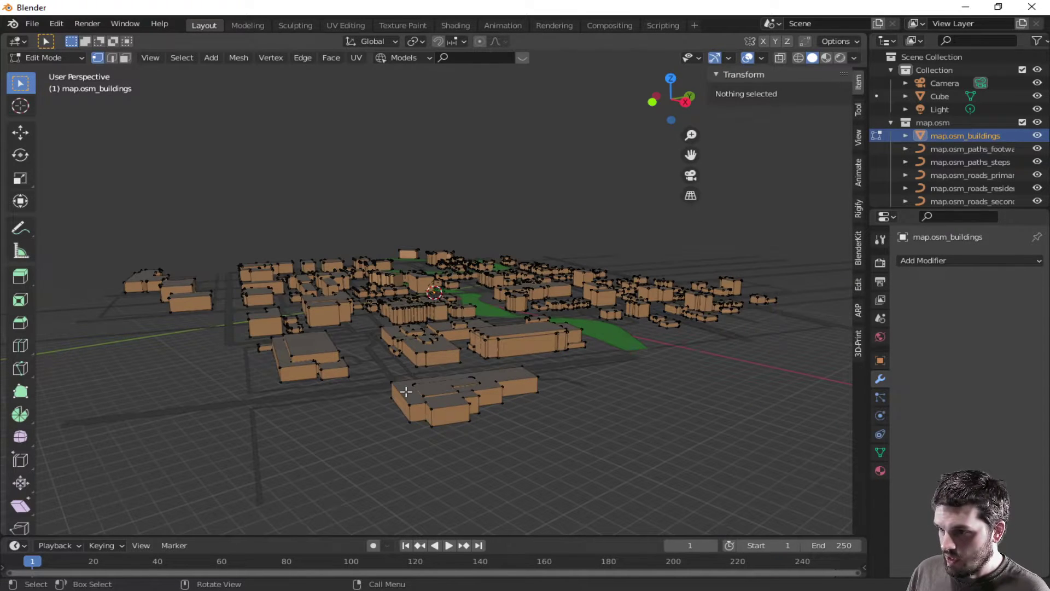
key("KP_1")
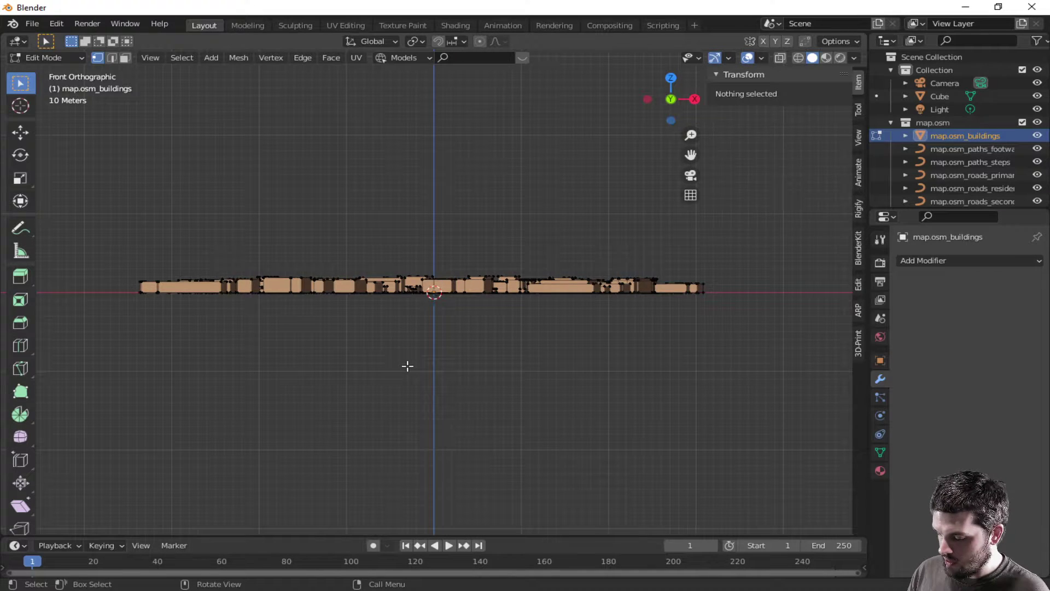
key("a")
key("alt+a")
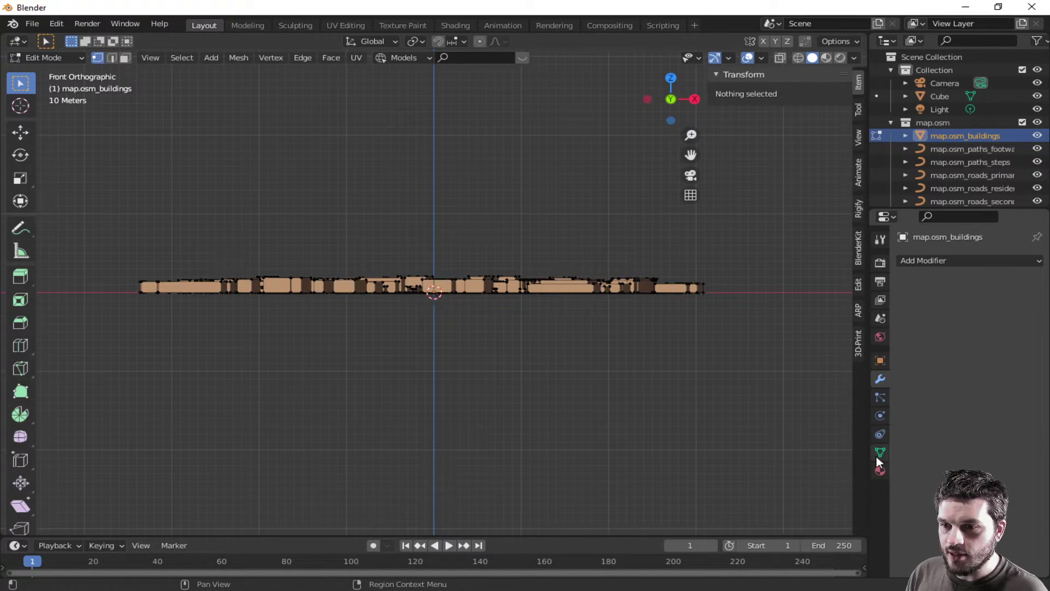
- Select the wall-material faces and UV-unwrap them with Project from View
left_click(880, 470)
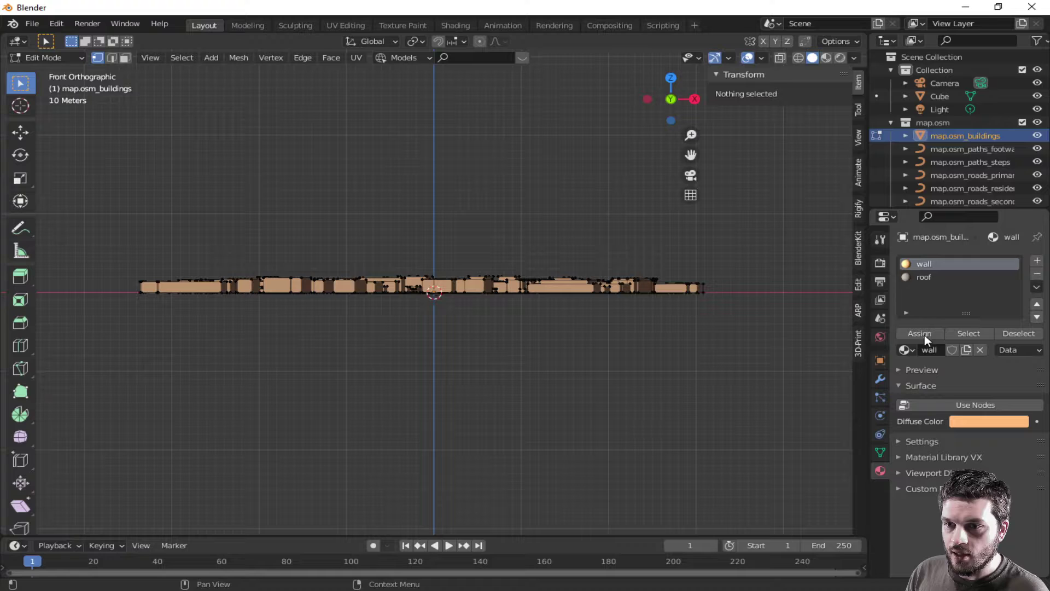
left_click(969, 333)
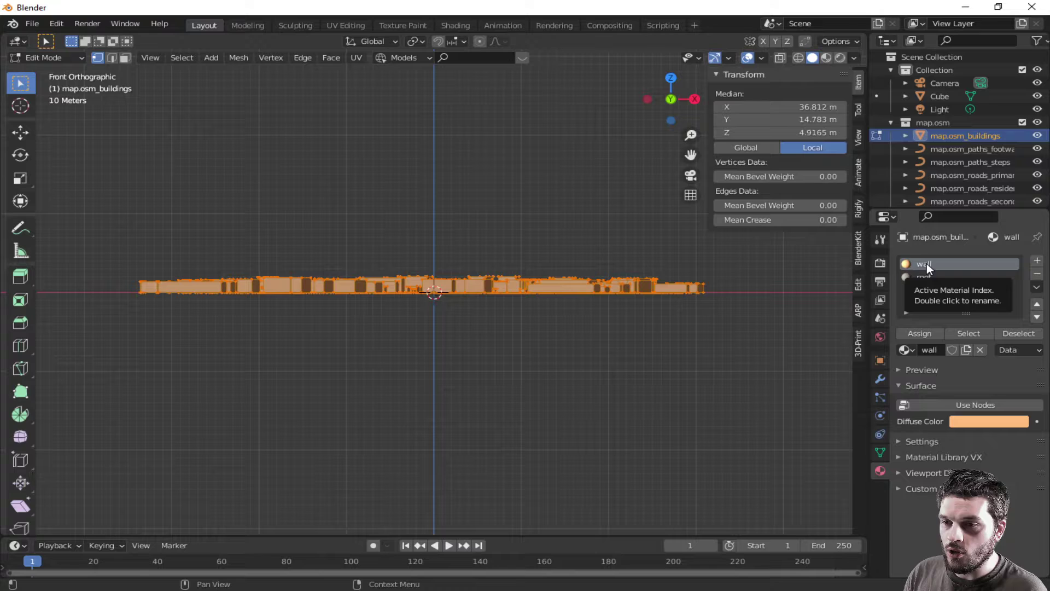
key("u")
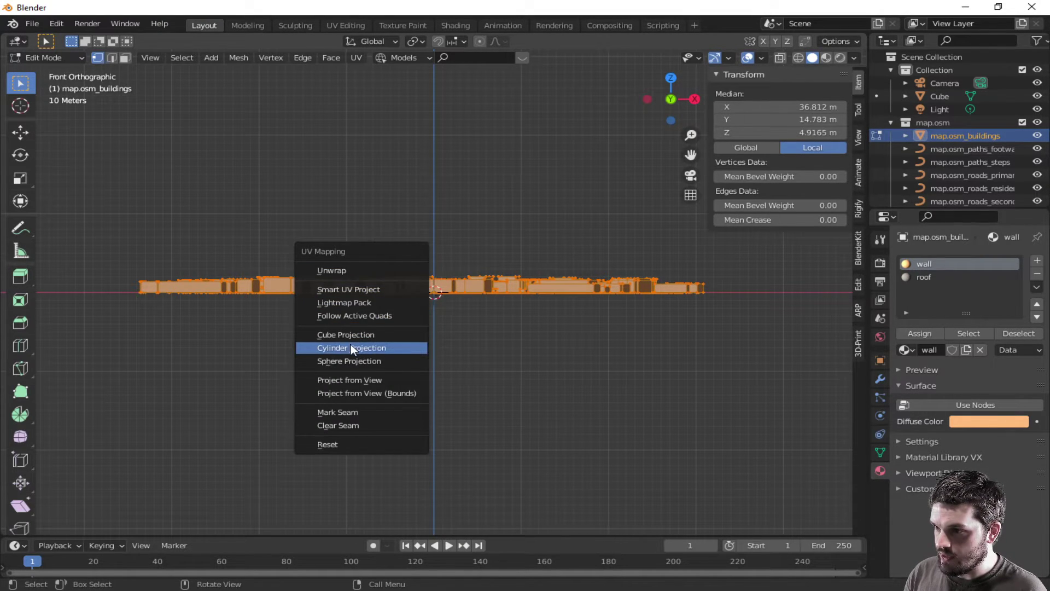
left_click(356, 392)
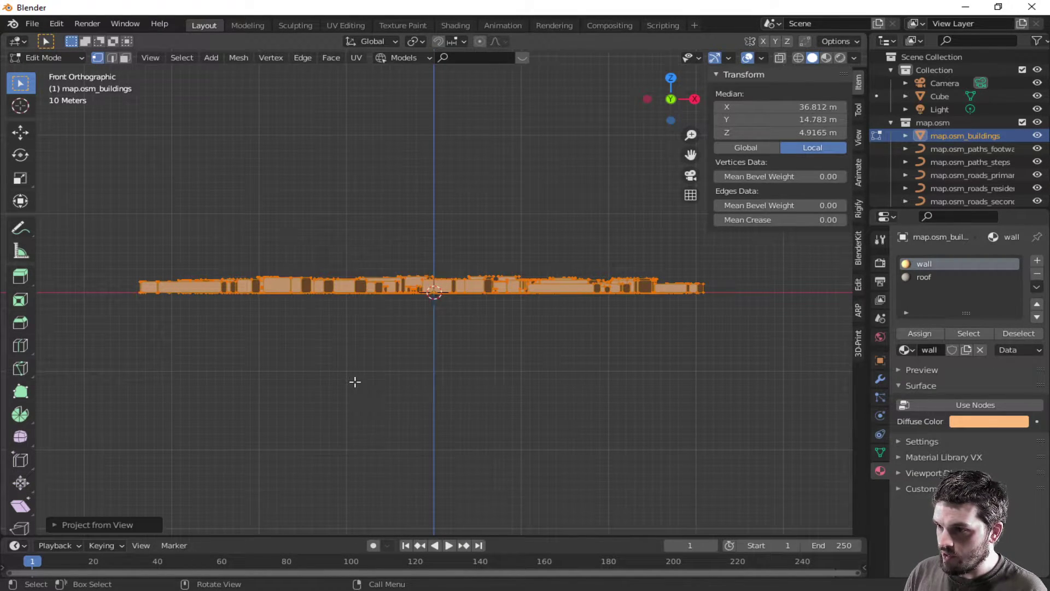
- In UV Editing, scale the buildings' UV islands up into a long strip
left_click(345, 25)
scroll(221, 320, "up", 5)
scroll(228, 329, "up", 4)
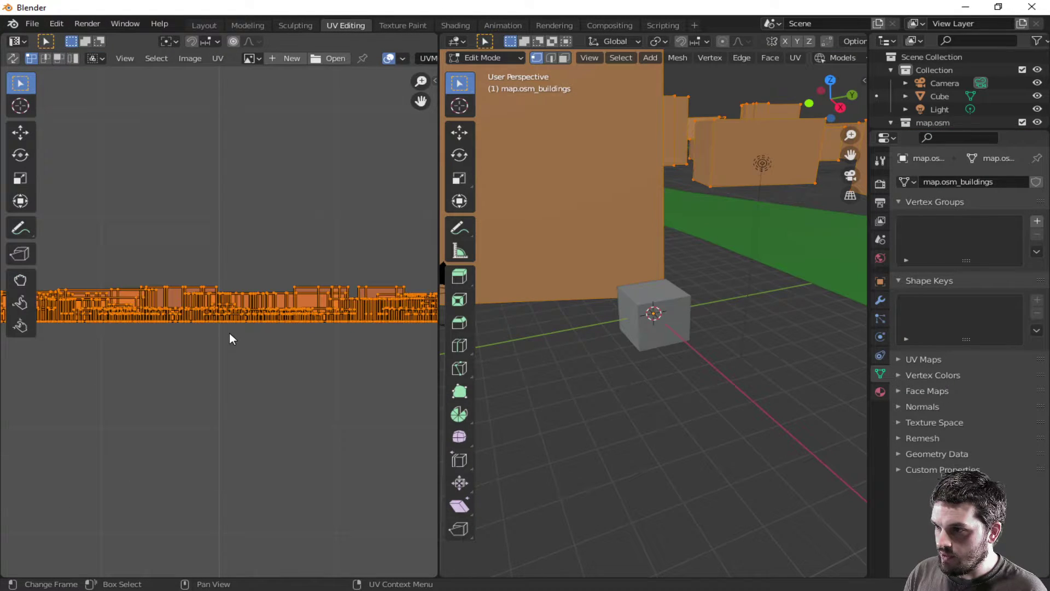
scroll(229, 332, "down", 1)
scroll(229, 332, "down", 4)
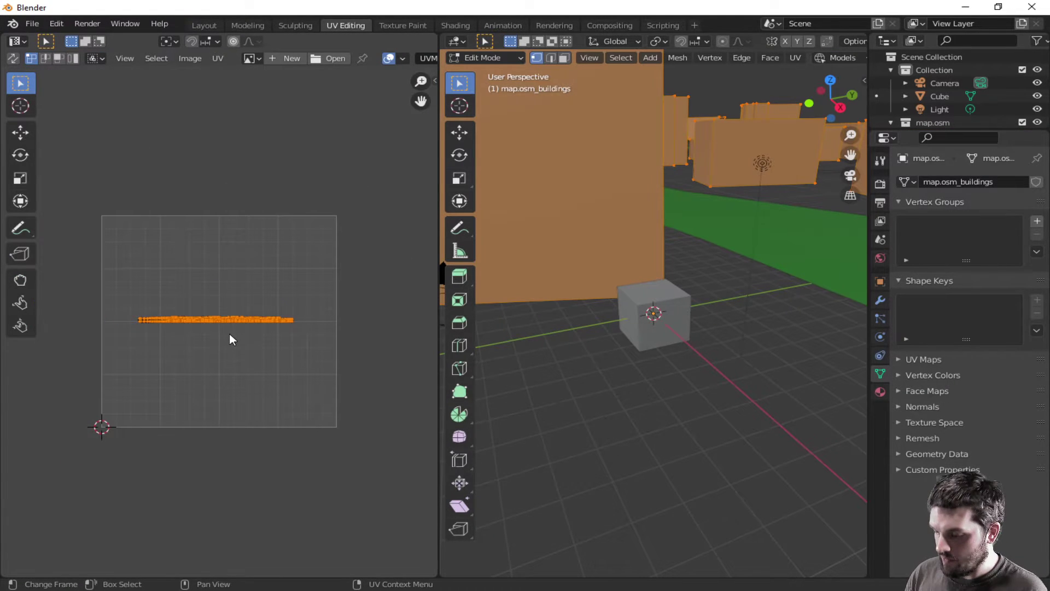
key("s")
key("x")
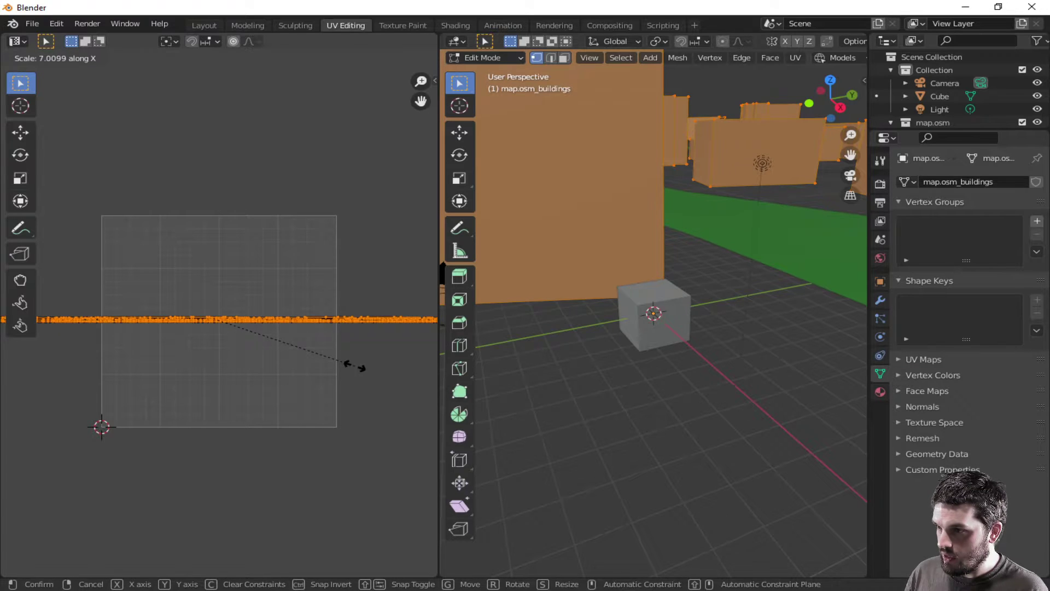
key("Escape")
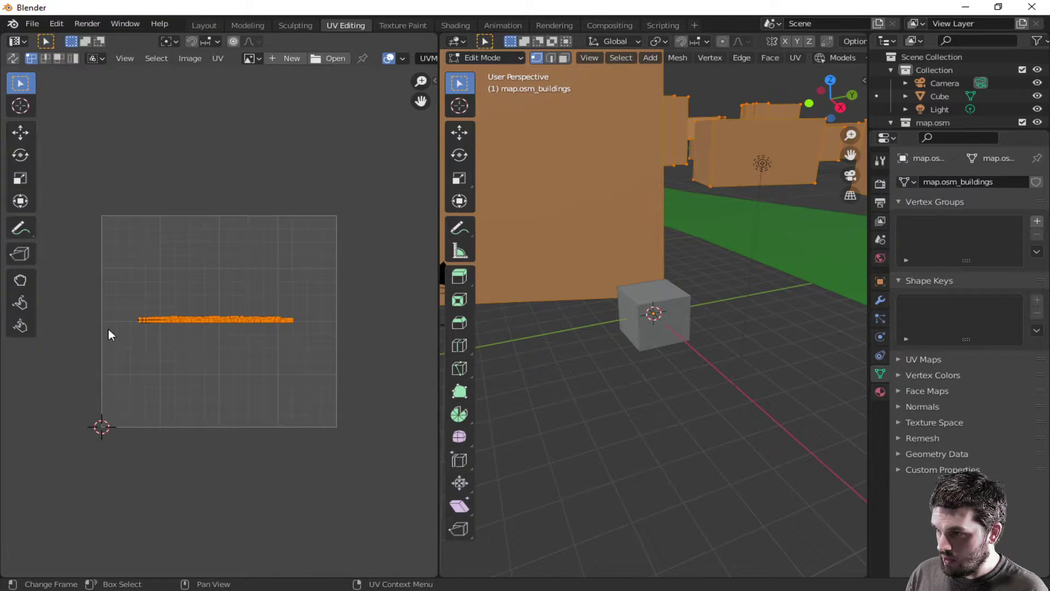
key("s")
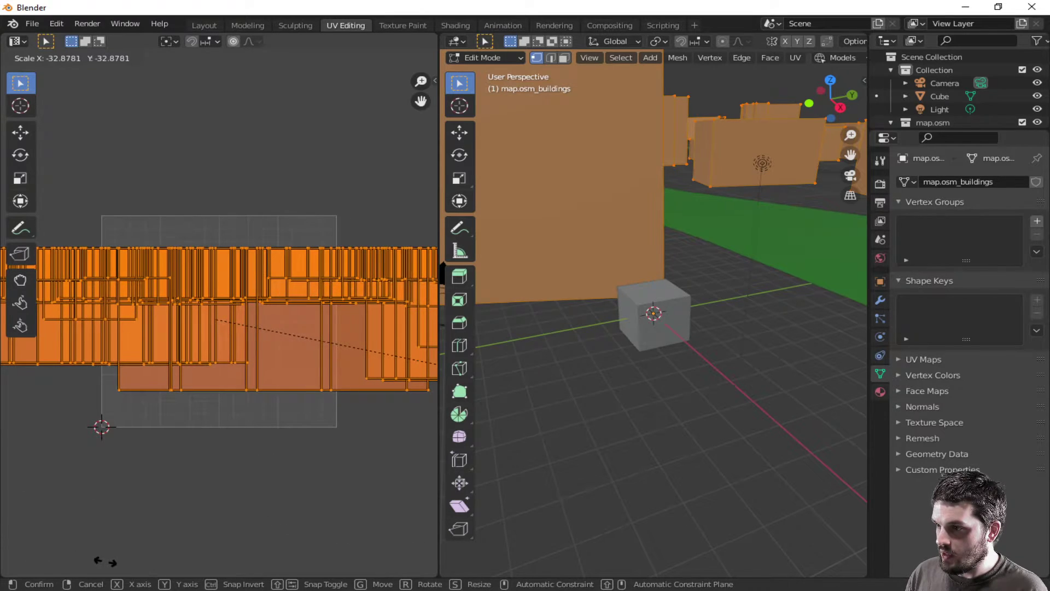
left_click(304, 118)
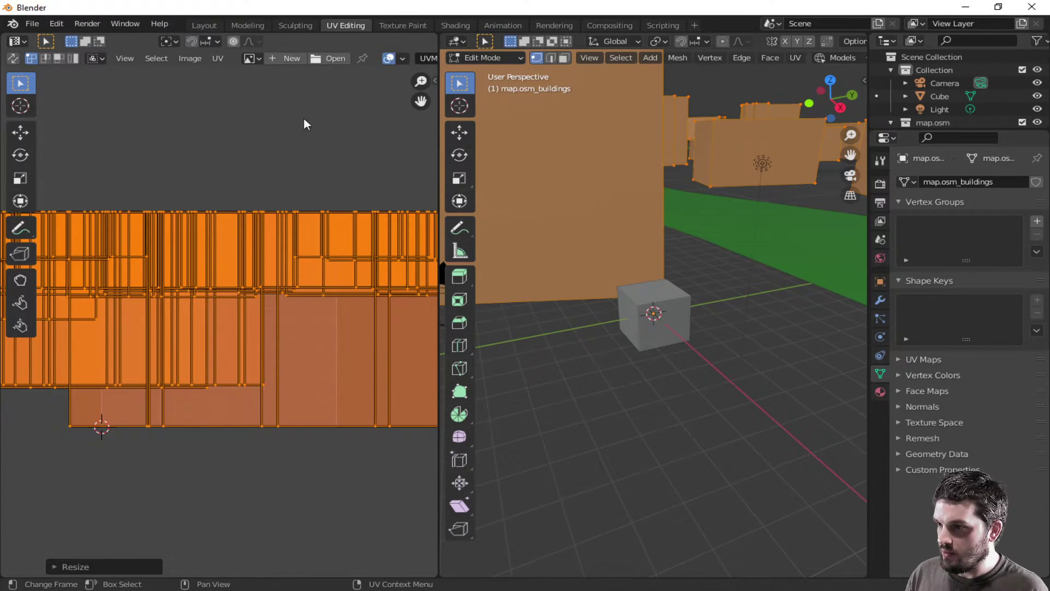
scroll(214, 344, "down", 5)
scroll(214, 341, "down", 3)
scroll(214, 341, "down", 2)
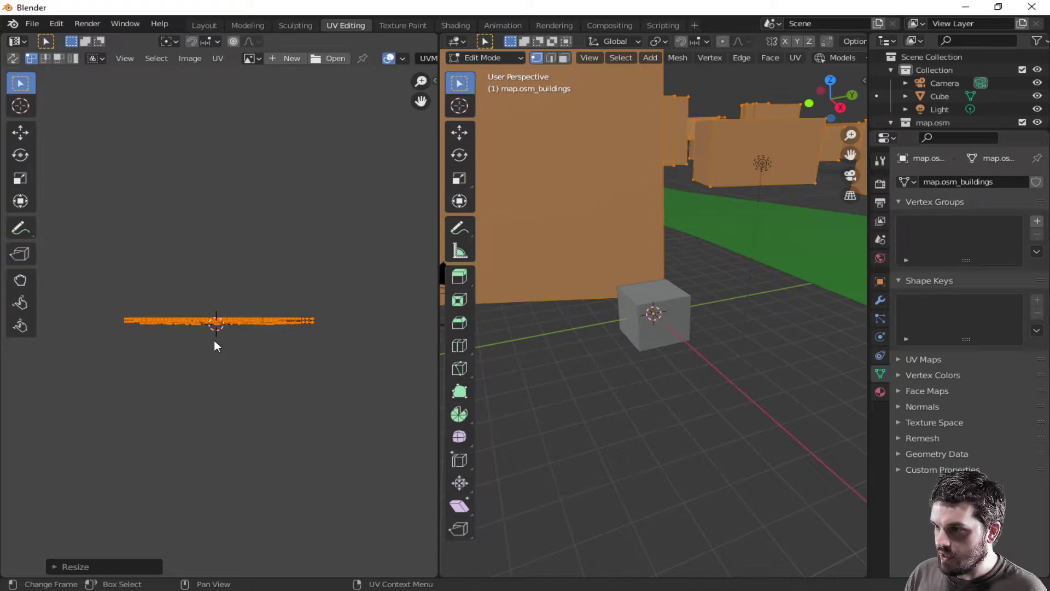
scroll(215, 341, "up", 2)
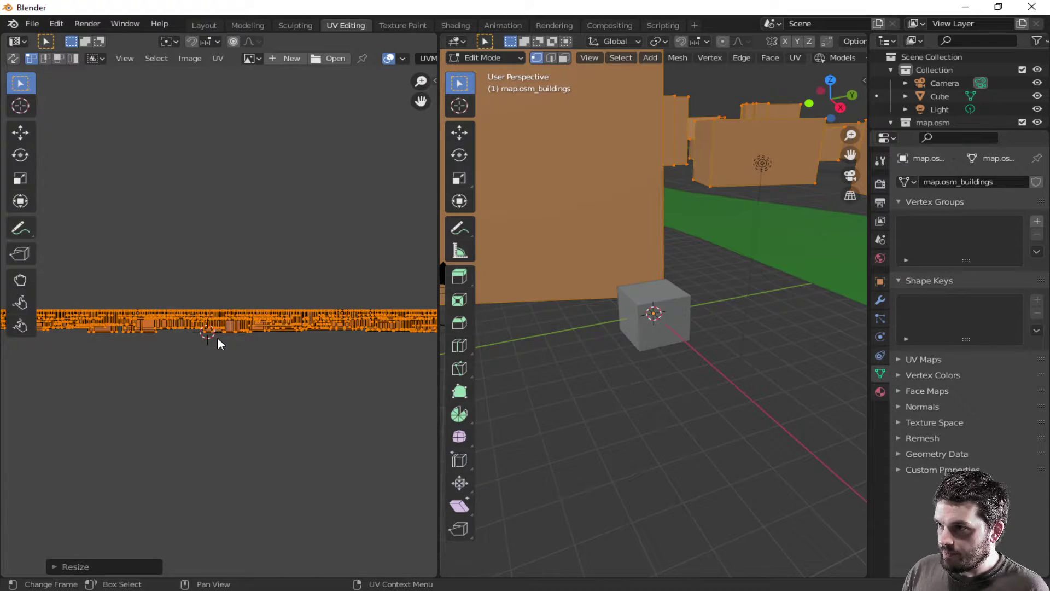
scroll(218, 339, "up", 3)
scroll(763, 298, "down", 4)
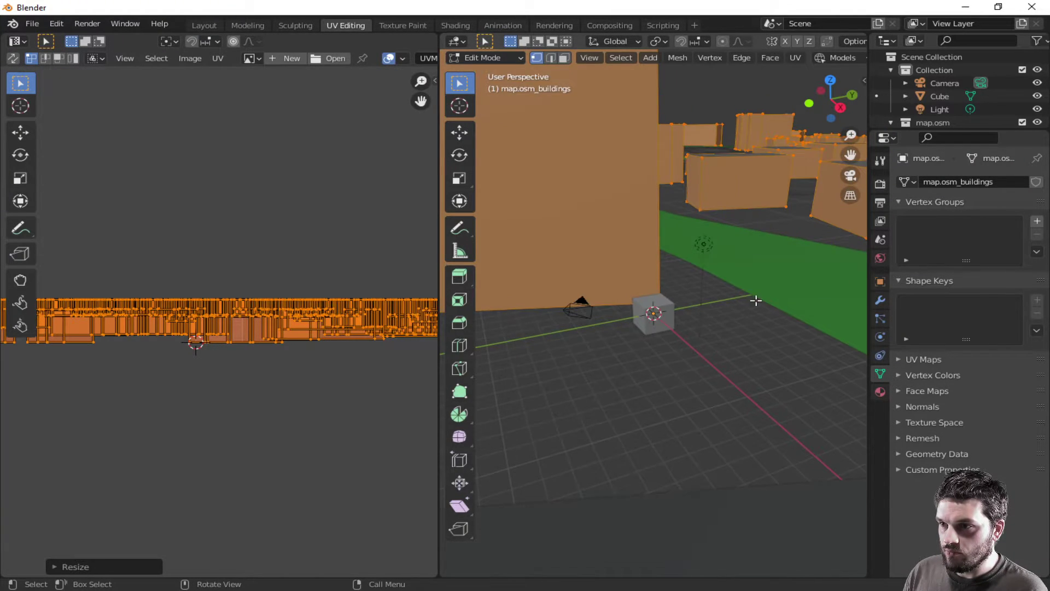
mouse_move(729, 301)
middle_mouse_down()
mouse_move(677, 314)
mouse_move(672, 304)
middle_mouse_up()
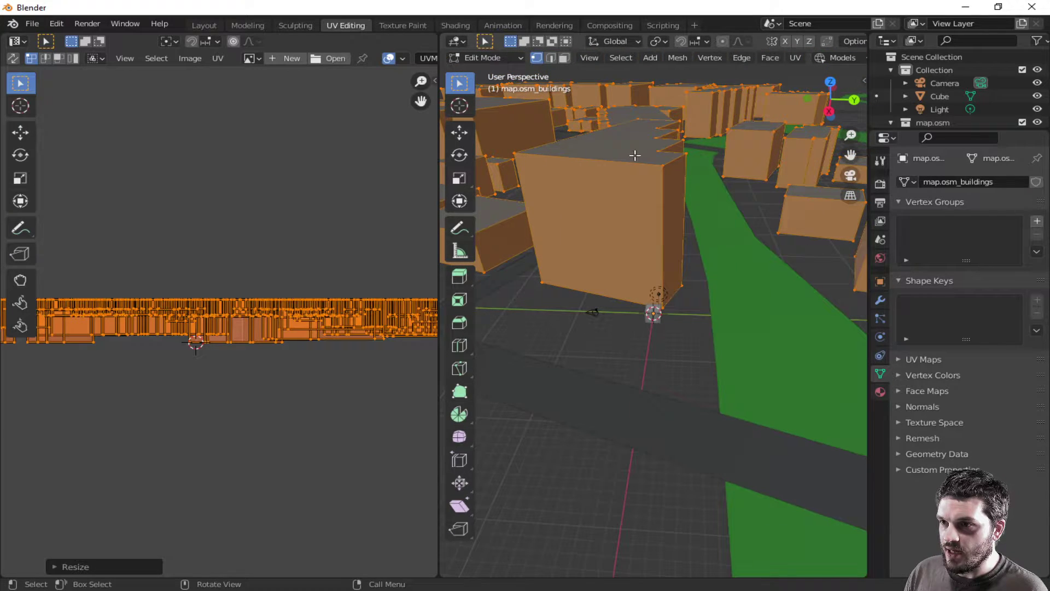
mouse_move(692, 263)
middle_mouse_down()
mouse_move(585, 321)
mouse_move(614, 325)
mouse_move(639, 375)
mouse_move(596, 374)
mouse_move(685, 372)
mouse_move(706, 351)
mouse_move(656, 362)
middle_mouse_up()
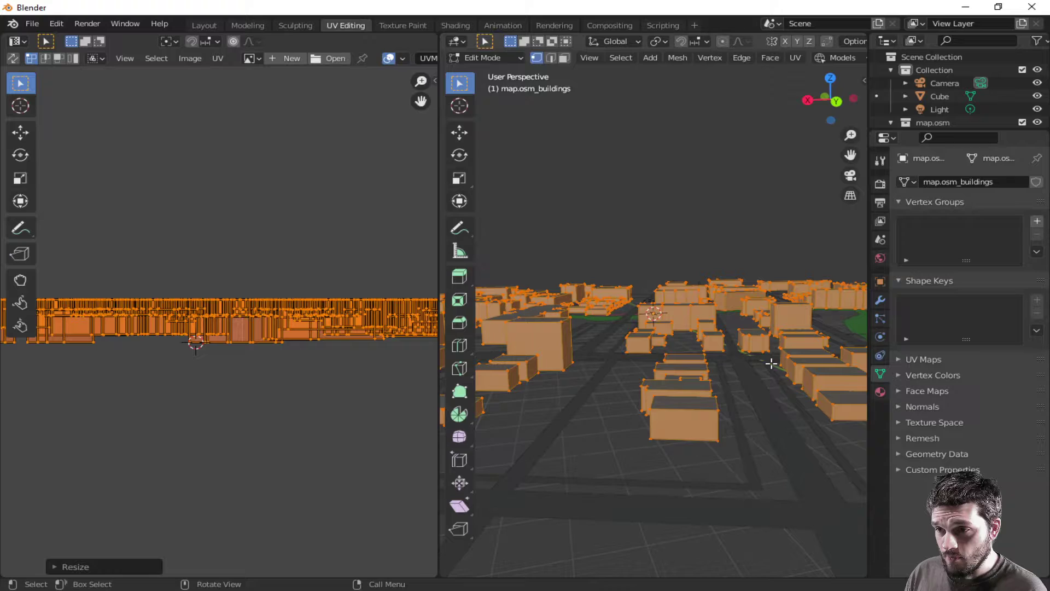
- Orbit the viewport from a high city overview down to low views of the buildings and river
mouse_move(774, 363)
middle_mouse_down()
mouse_move(707, 450)
mouse_move(774, 373)
middle_mouse_up()
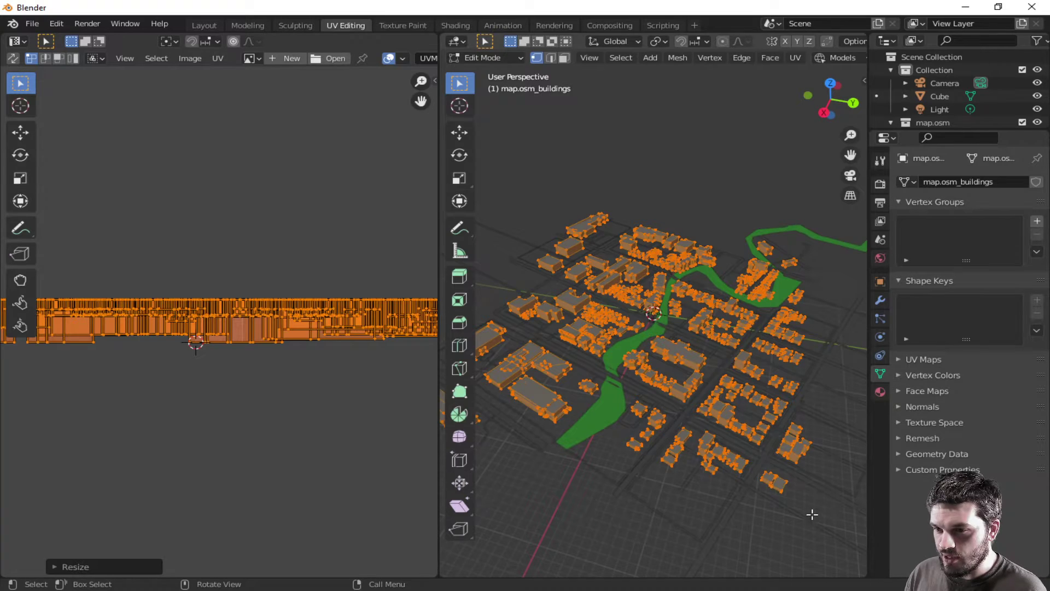
mouse_move(801, 498)
middle_mouse_down()
mouse_move(707, 450)
mouse_move(666, 446)
mouse_move(788, 500)
middle_mouse_up()
scroll(760, 441, "up", 2)
mouse_move(759, 441)
middle_mouse_down()
mouse_move(763, 495)
mouse_move(696, 454)
mouse_move(677, 467)
middle_mouse_up()
scroll(681, 448, "down", 3)
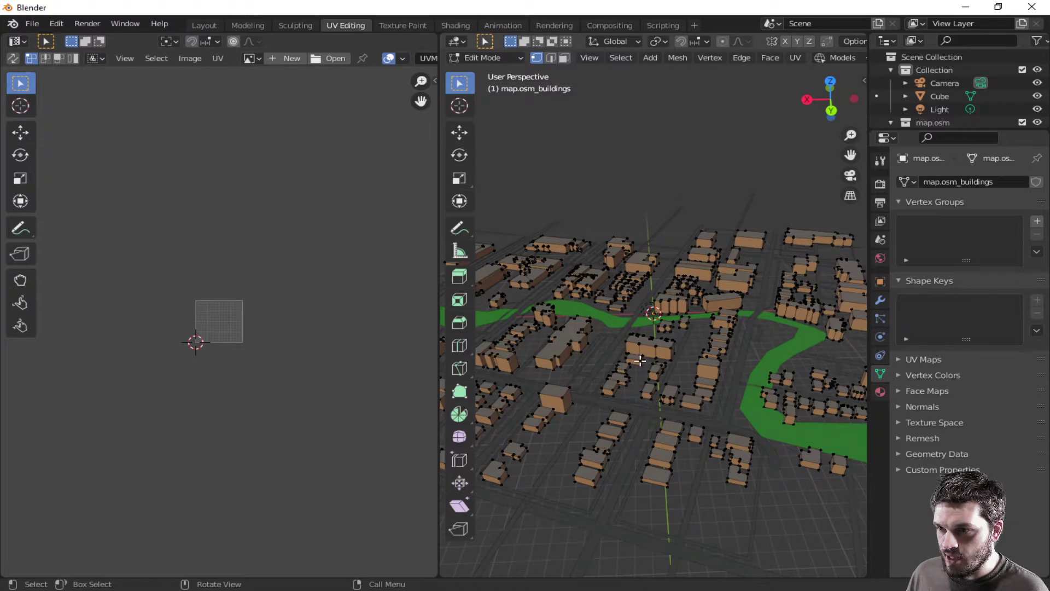
scroll(639, 359, "up", 3)
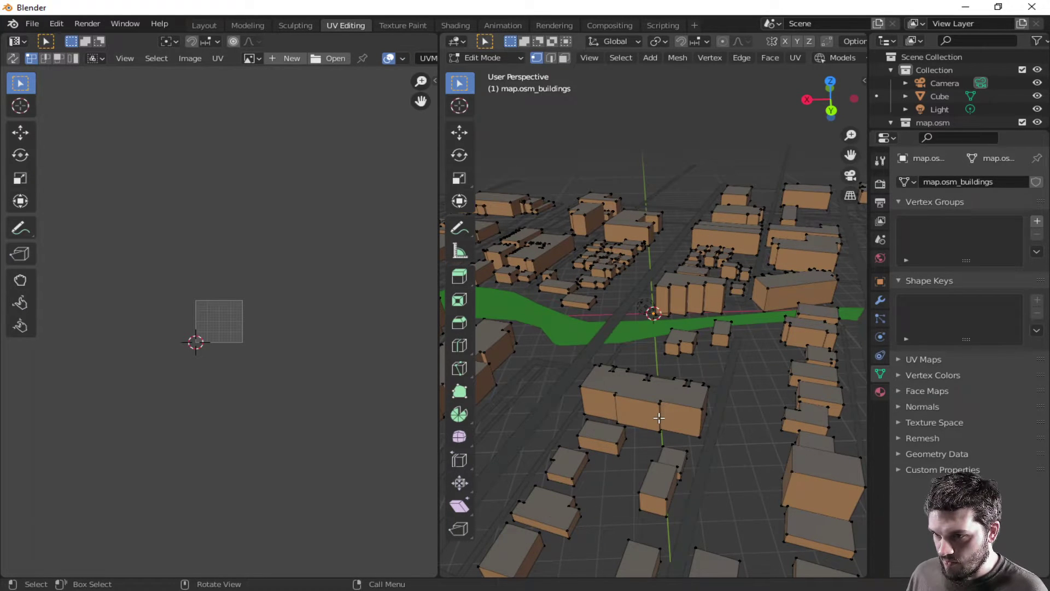
- Move the small foreground building's UV island into the texture square and browse for an image
left_click(596, 441, "shift")
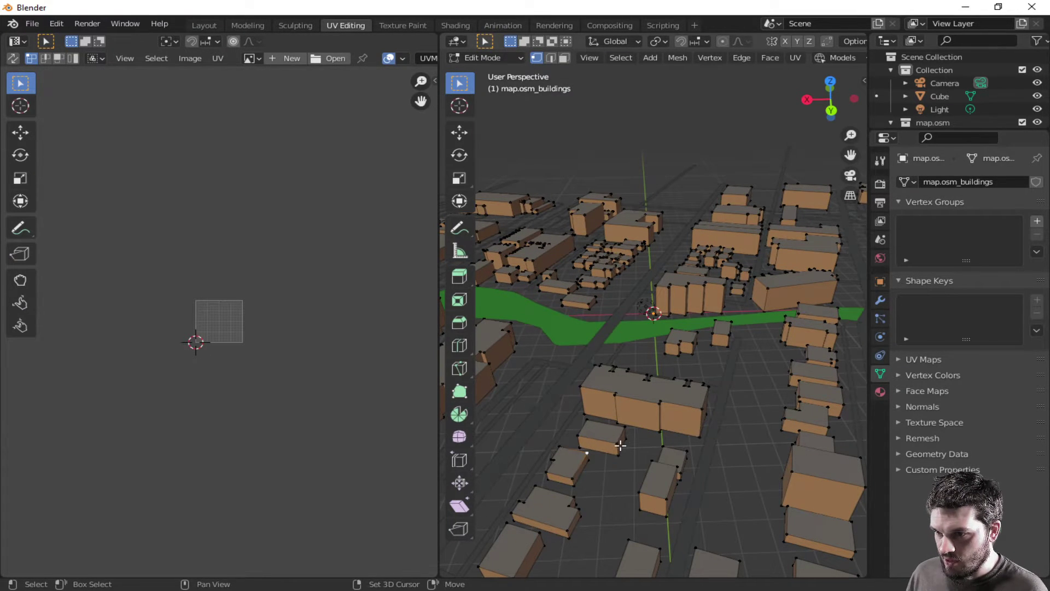
key("3")
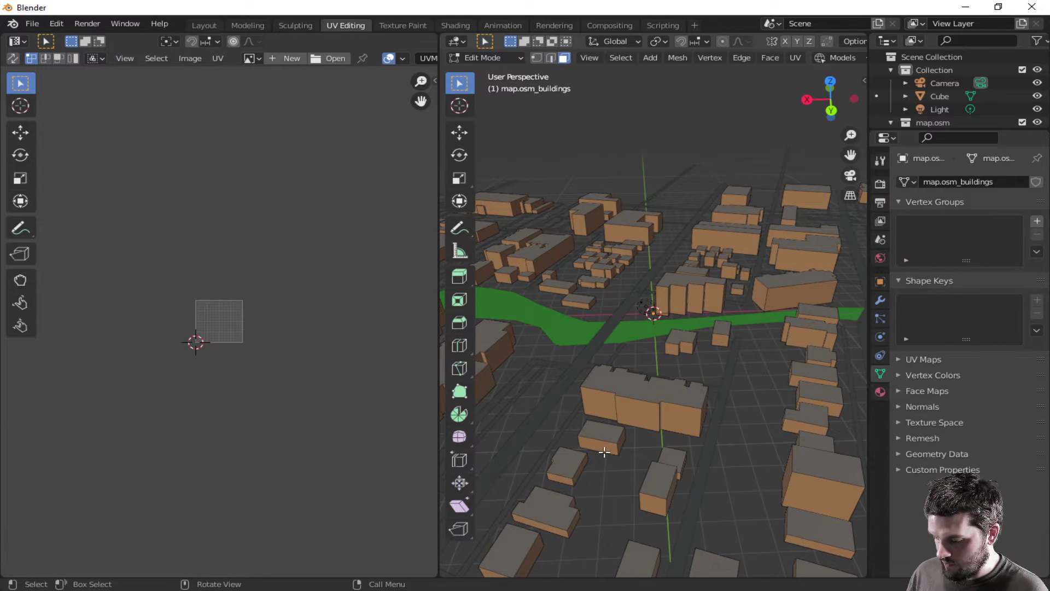
left_click(618, 443, "alt")
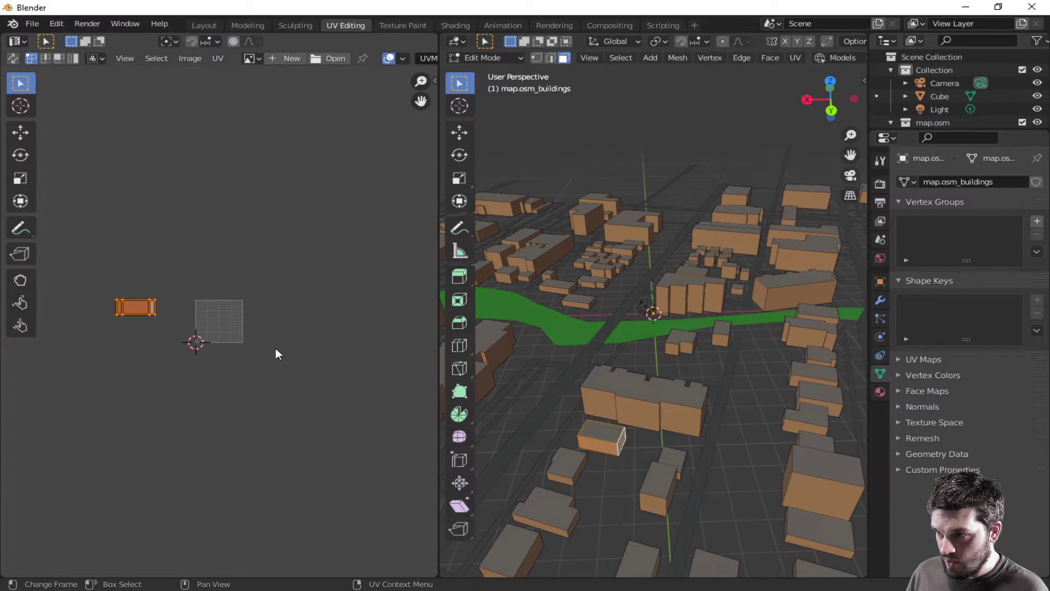
key("g")
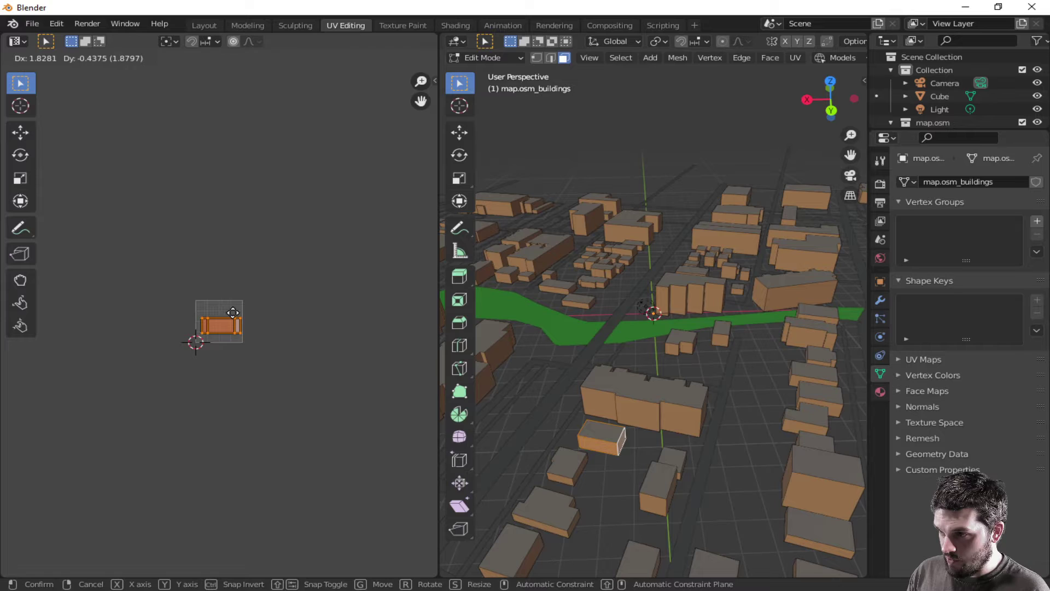
left_click(234, 317)
scroll(233, 317, "up", 5)
scroll(260, 357, "up", 2)
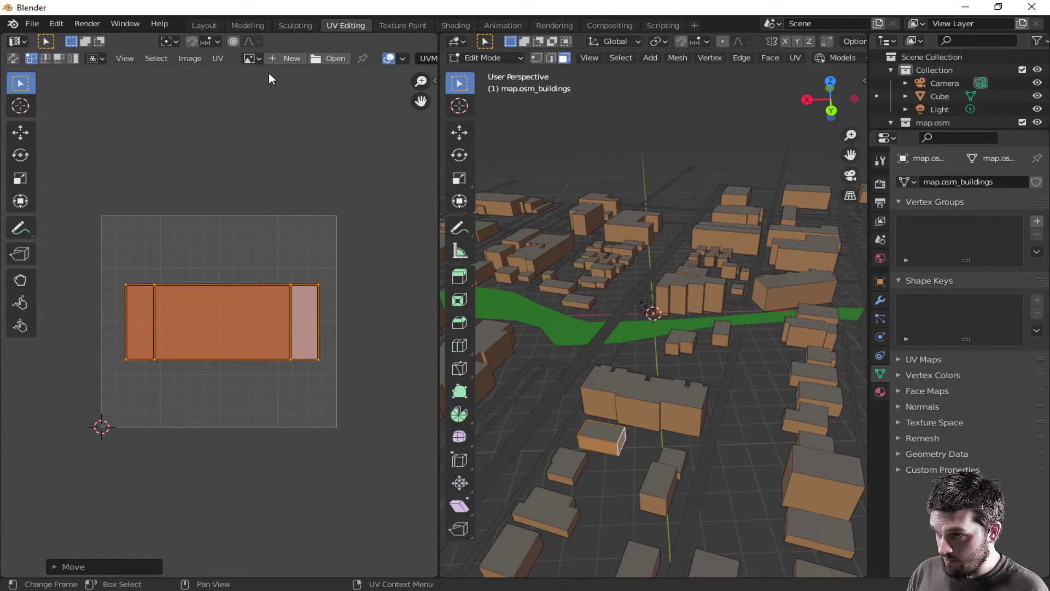
left_click(336, 62)
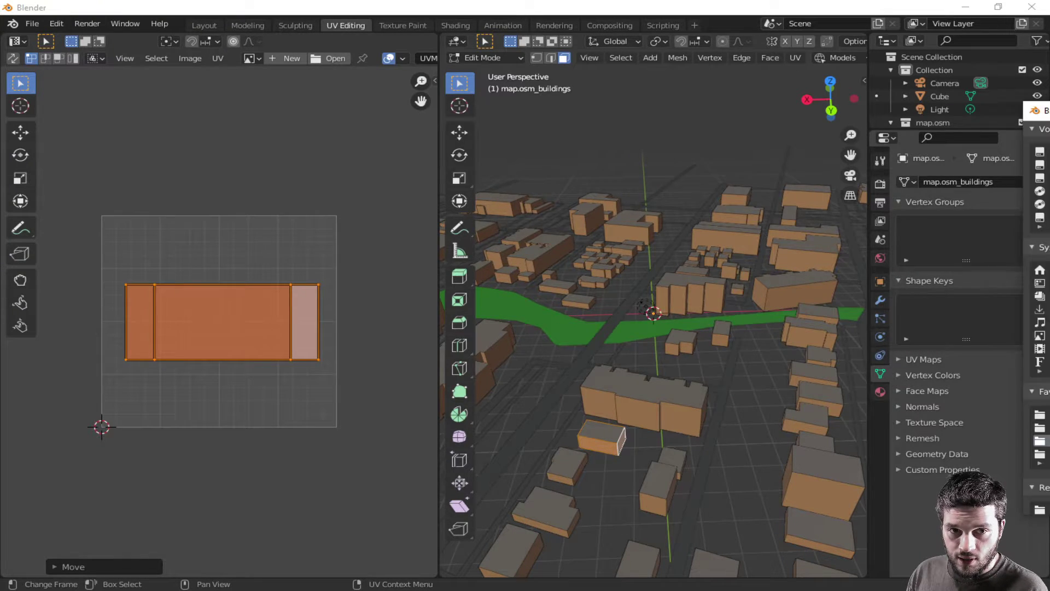
scroll(780, 305, "down", 5)
scroll(772, 327, "down", 3)
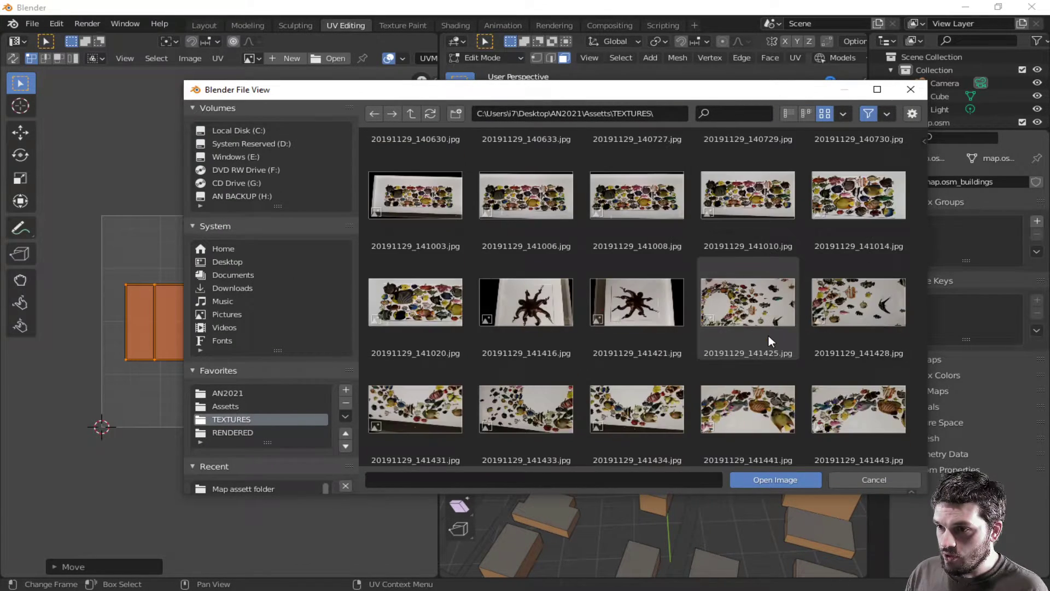
scroll(768, 334, "down", 3)
scroll(820, 304, "down", 1)
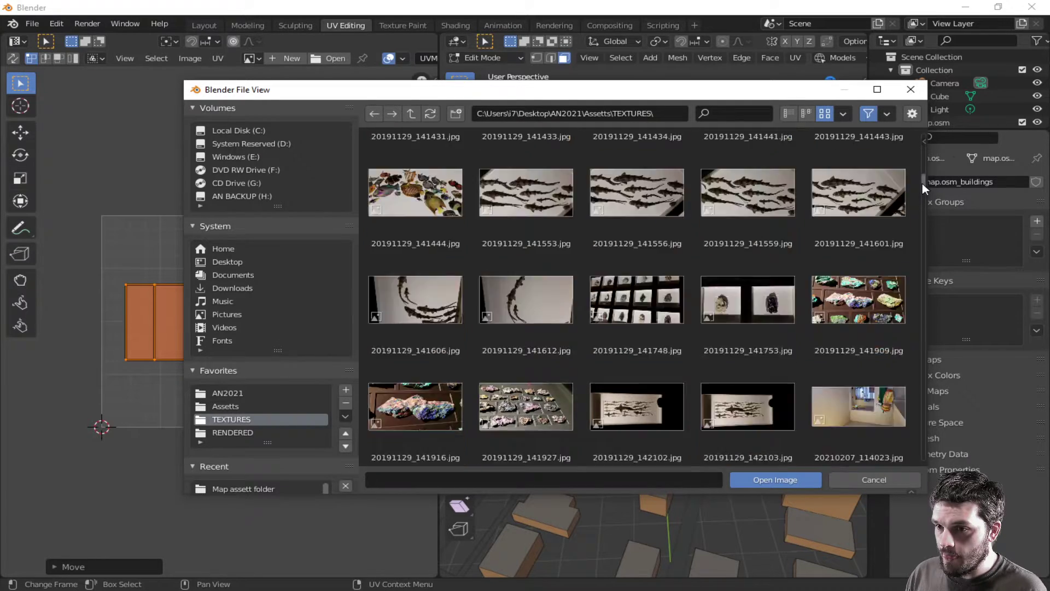
mouse_move(923, 183)
left_mouse_down()
mouse_move(909, 378)
mouse_move(911, 369)
left_mouse_up()
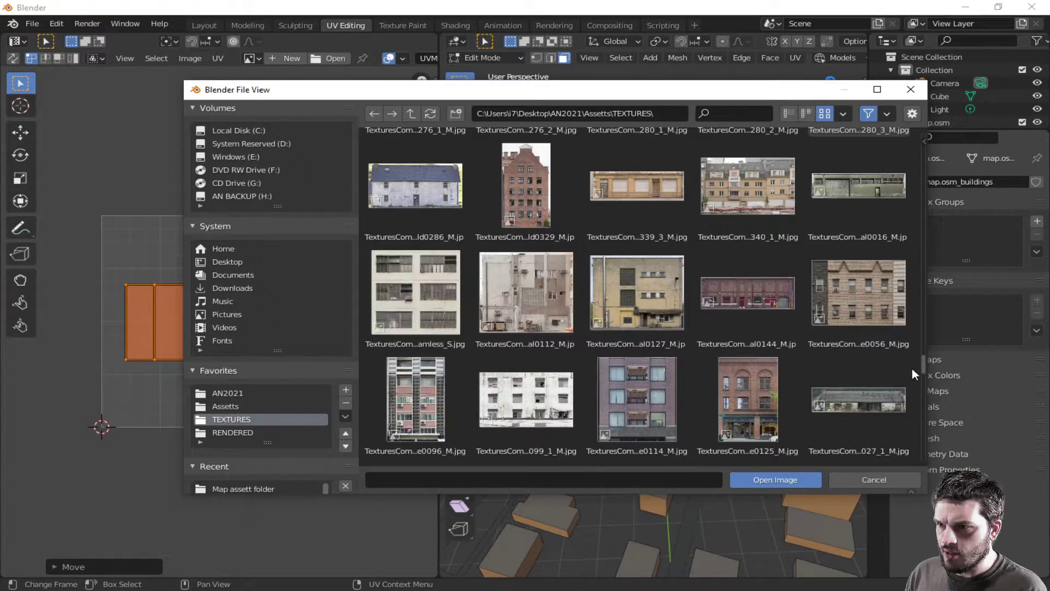
- Load the white concrete facade texture with large windows and fit it in view
double_click(424, 308)
key("Home")
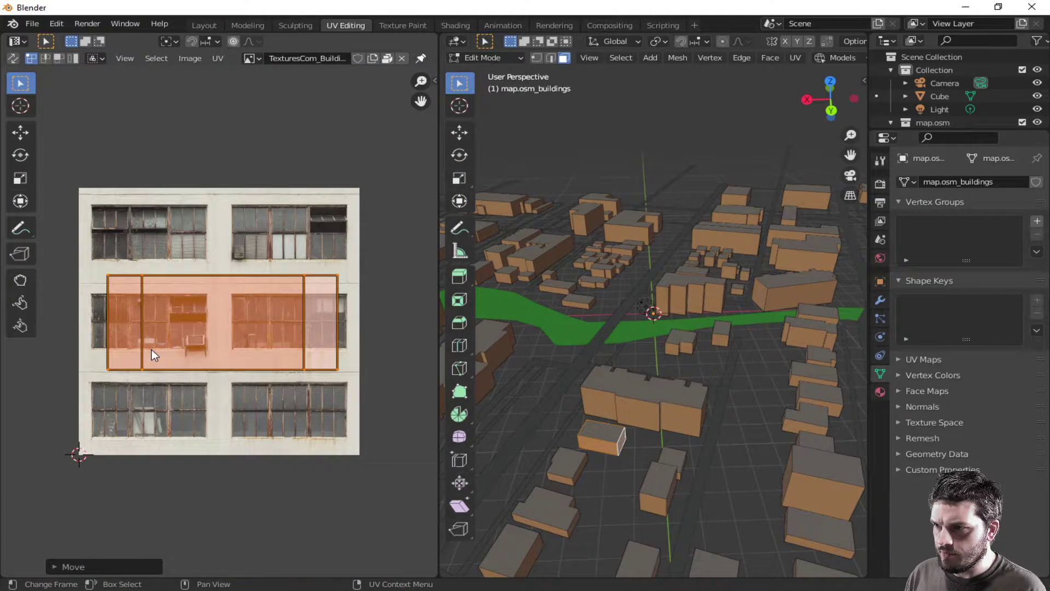
- Switch to Material Preview shading and scale the building's UV faces up past the facade texture
mouse_move(663, 409)
middle_mouse_down()
mouse_move(598, 499)
mouse_move(620, 444)
middle_mouse_up()
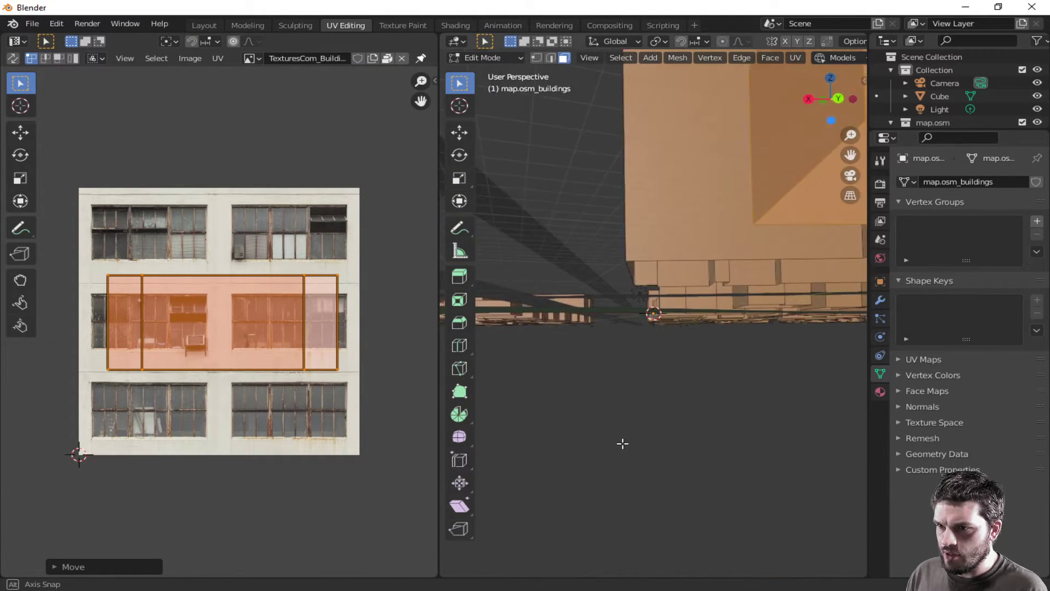
scroll(610, 448, "up", 4)
scroll(609, 451, "up", 3)
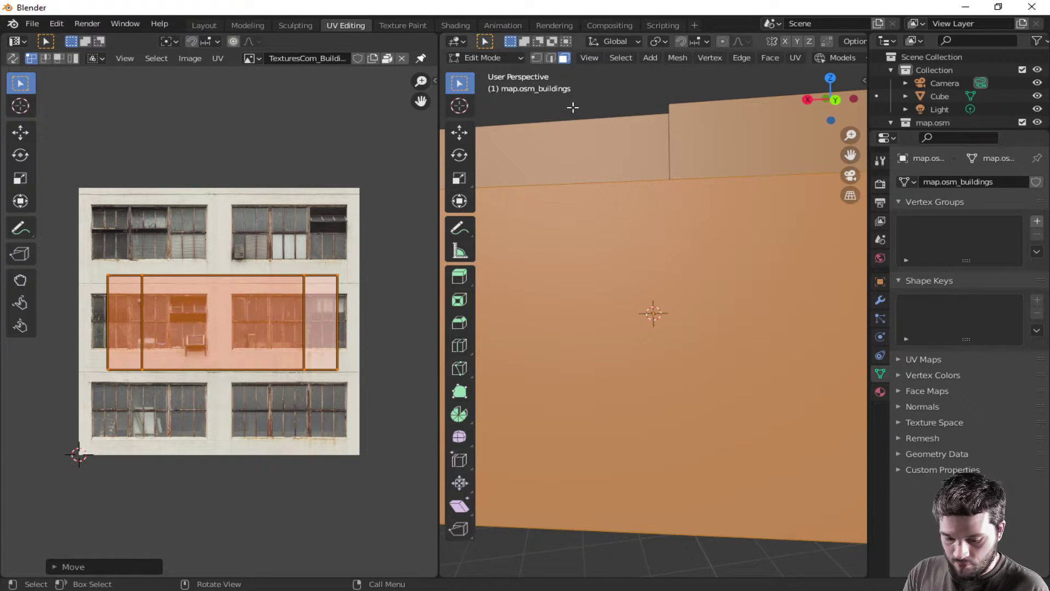
scroll(657, 312, "down", 3)
scroll(657, 311, "down", 2)
middle_click_drag(657, 313, 788, 123)
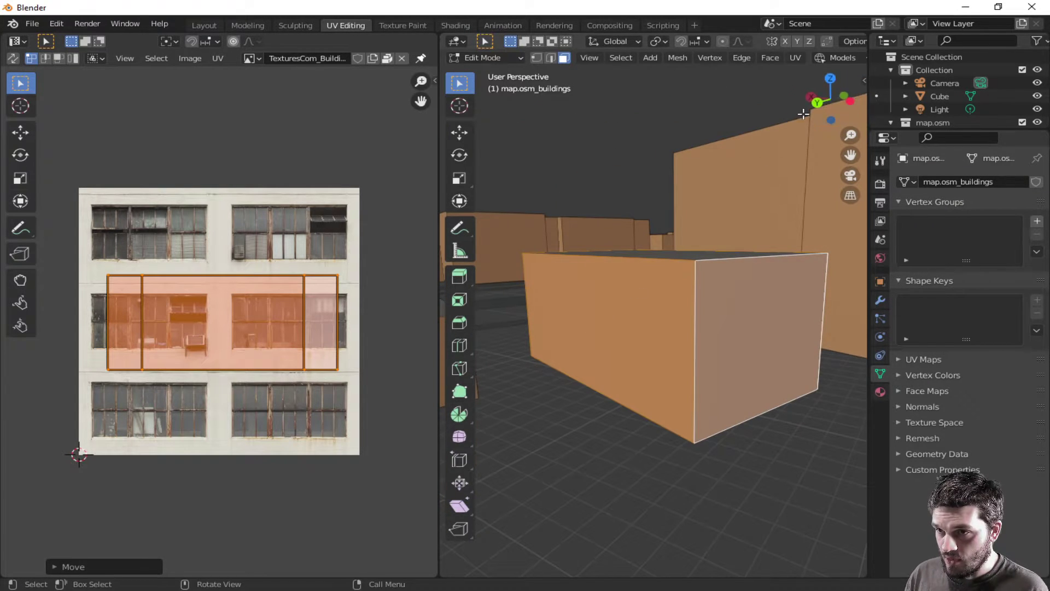
scroll(795, 58, "down", 3)
scroll(794, 58, "down", 3)
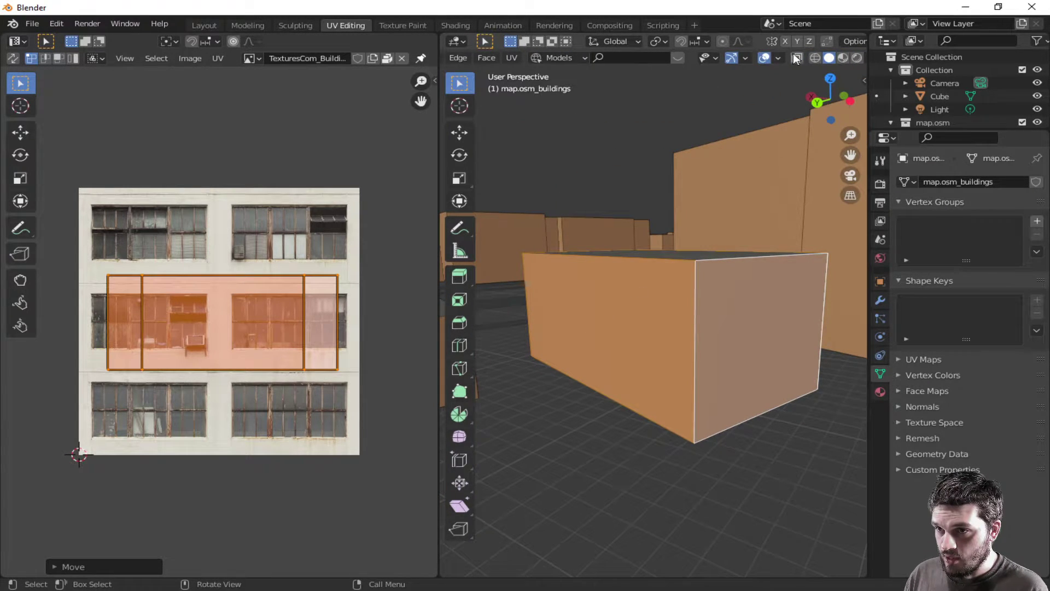
left_click(843, 56)
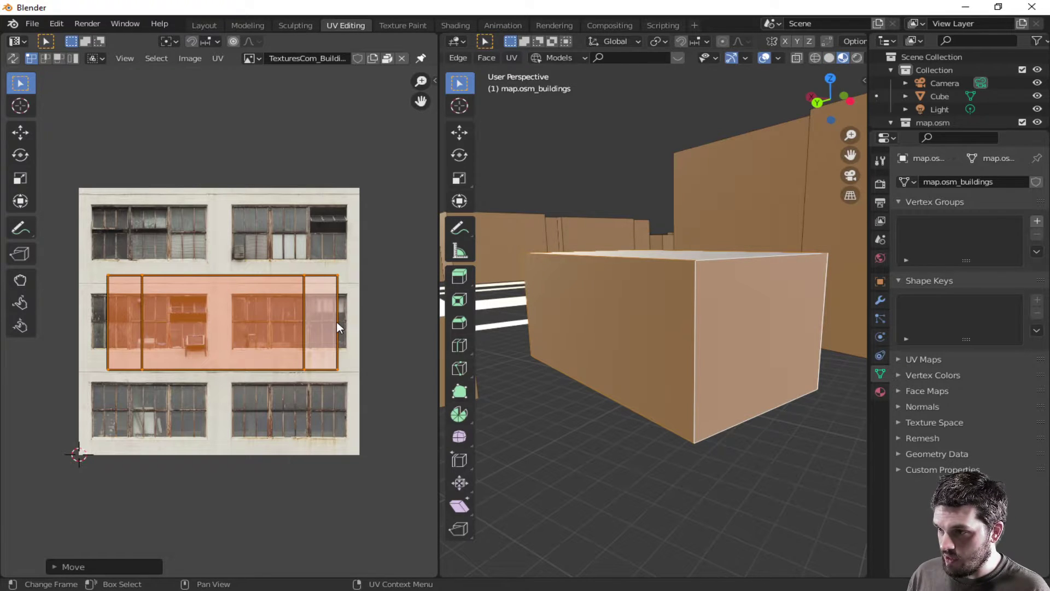
key("s")
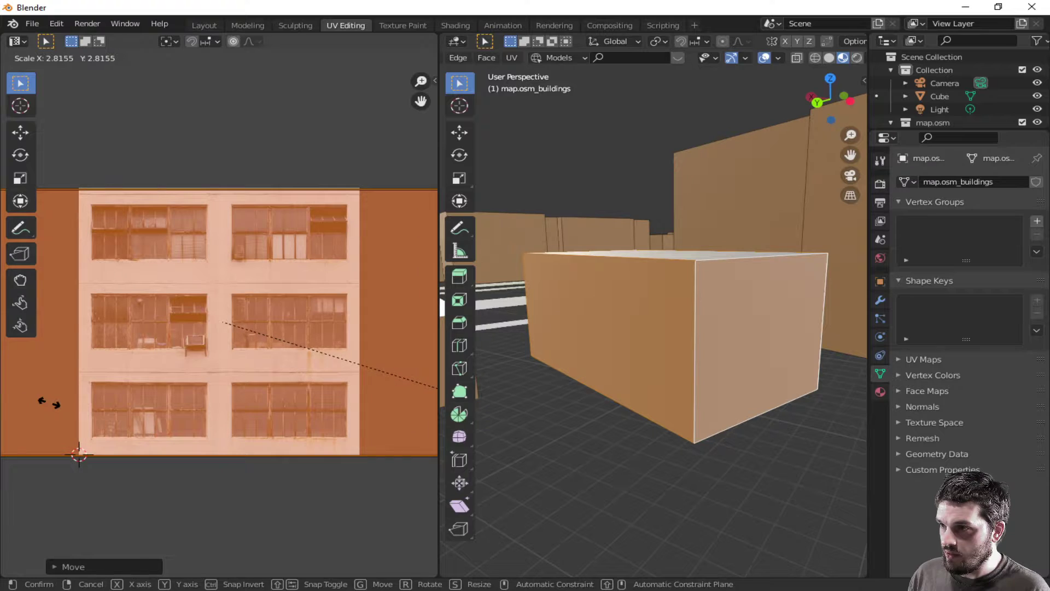
left_click(49, 402)
- Reselect all faces of the box-shaped building mesh
key("alt+a")
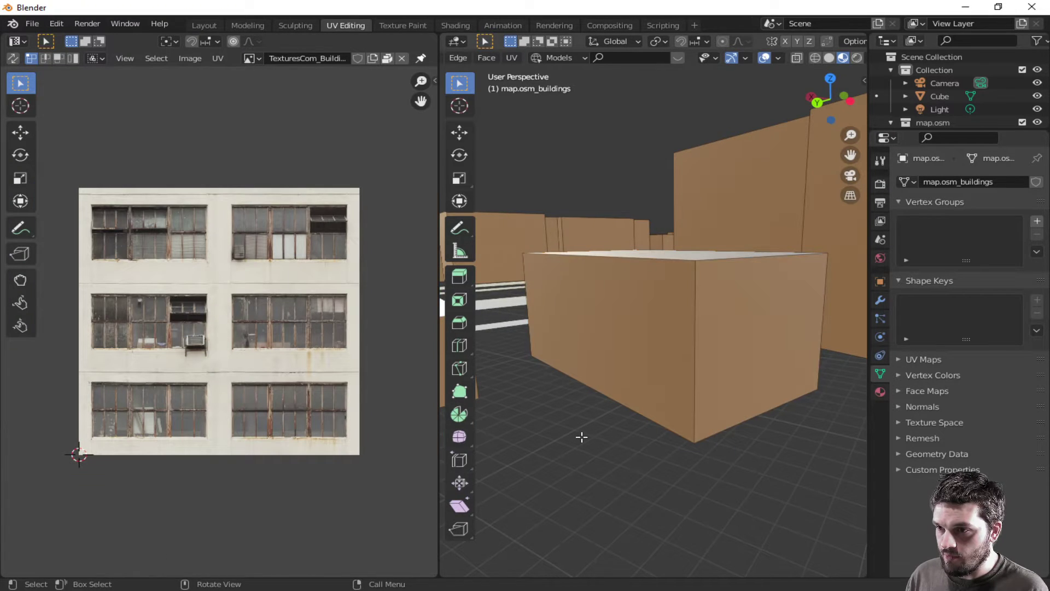
middle_click_drag(582, 436, 690, 464)
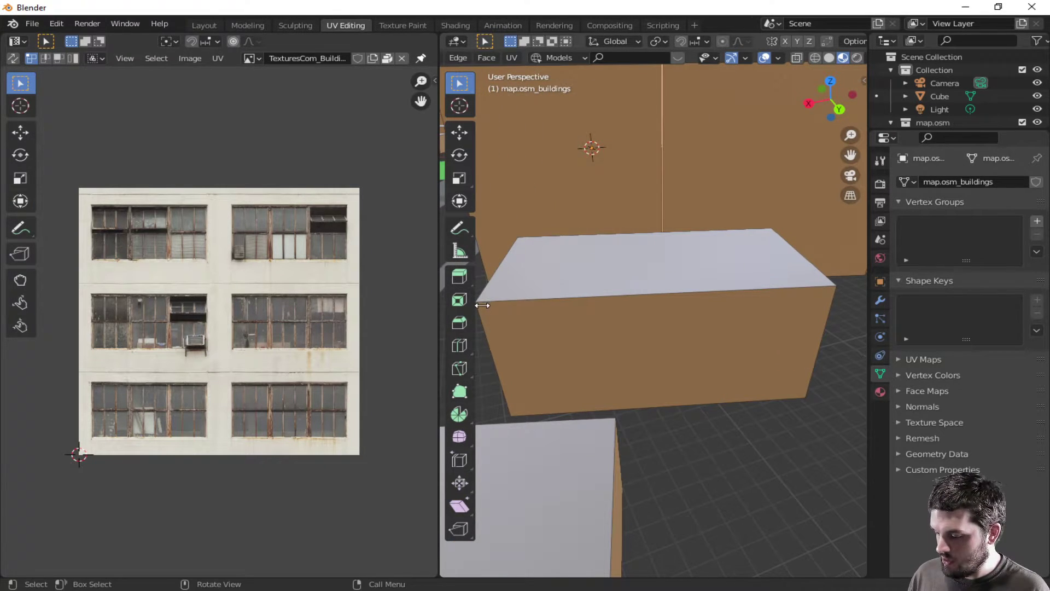
left_click(653, 305, "alt")
middle_click_drag(648, 316, 583, 375)
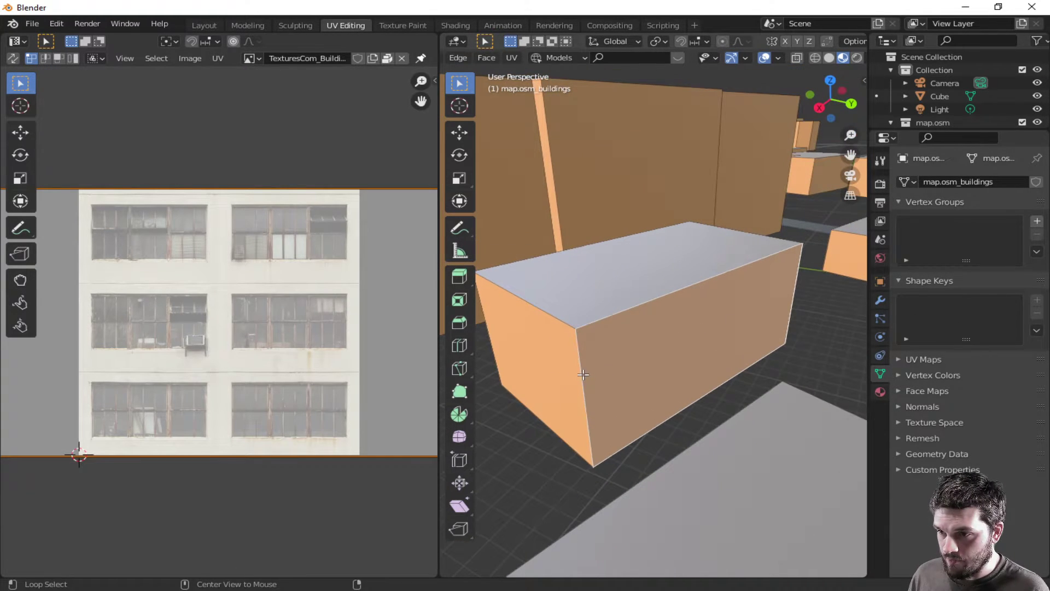
key("a")
- Add a third material slot to the buildings and create Material.001 in it
left_click(880, 392)
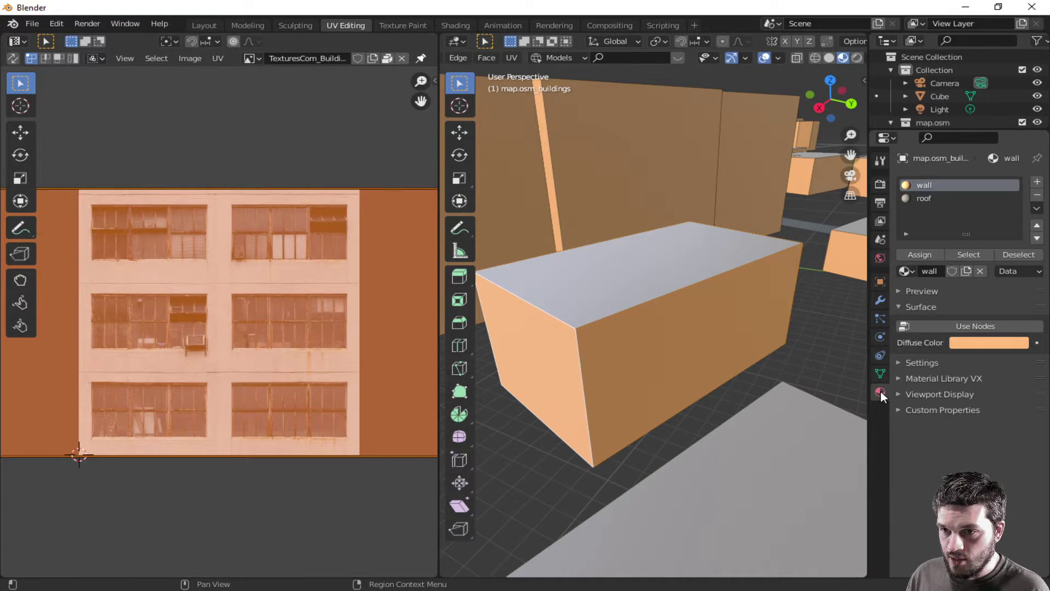
left_click(1038, 182)
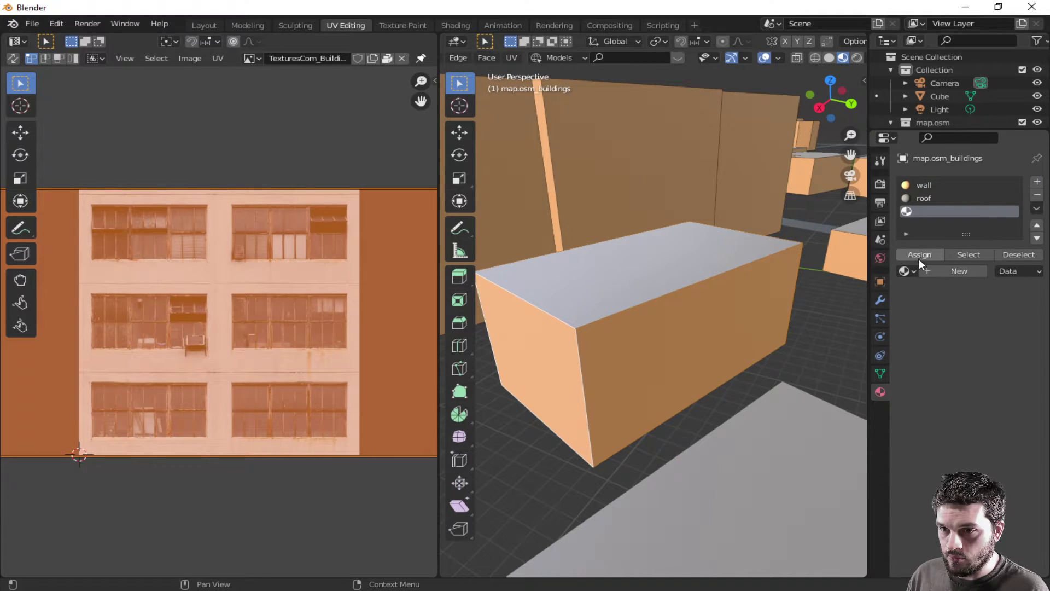
left_click(907, 271)
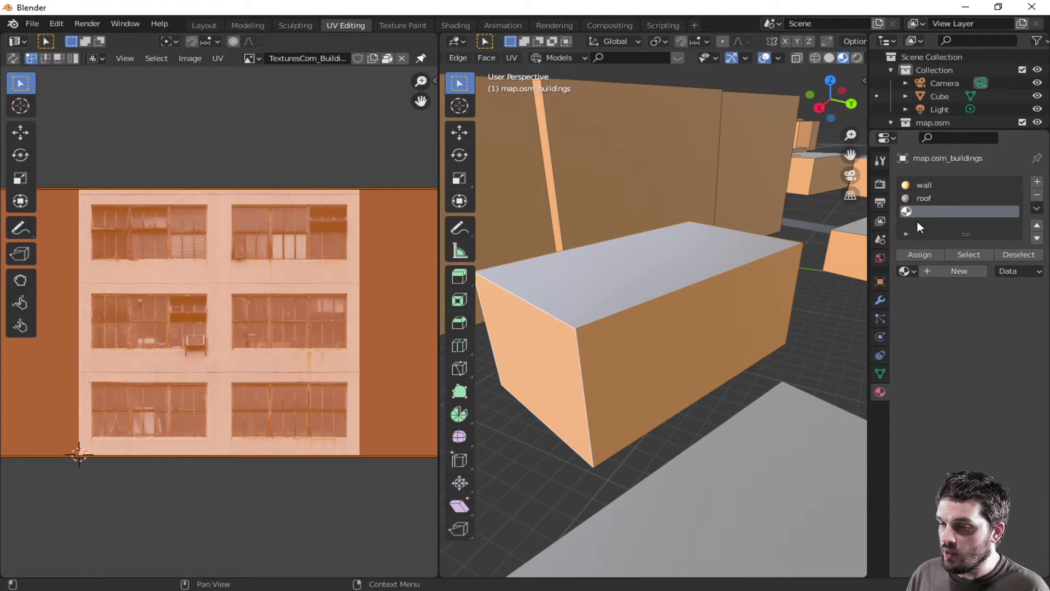
left_click(941, 270)
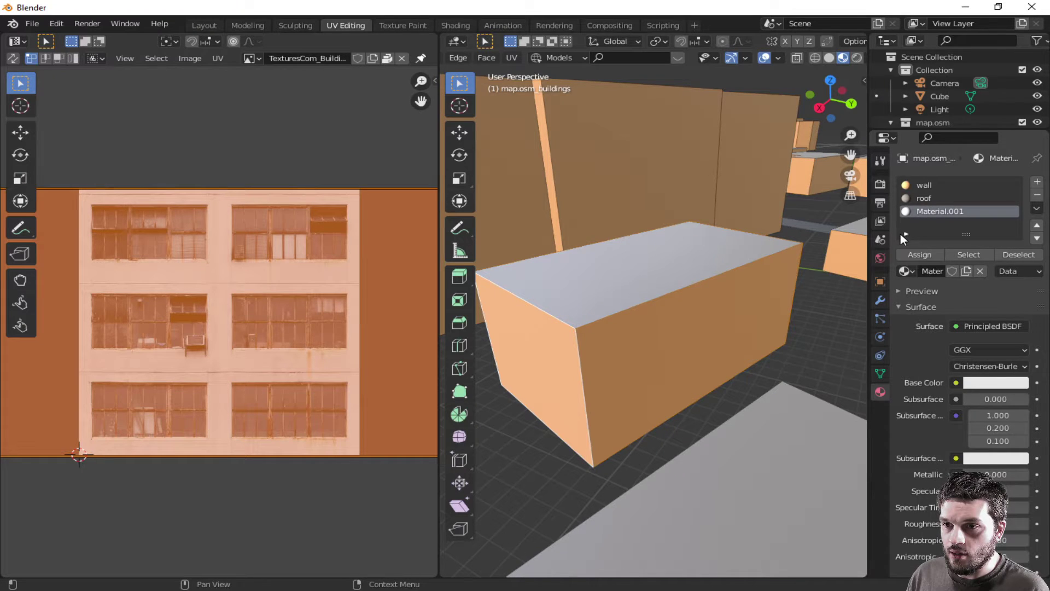
- Browse the existing materials list and close it without changes
left_click(907, 271)
key("Down")
key("Down")
key("Down")
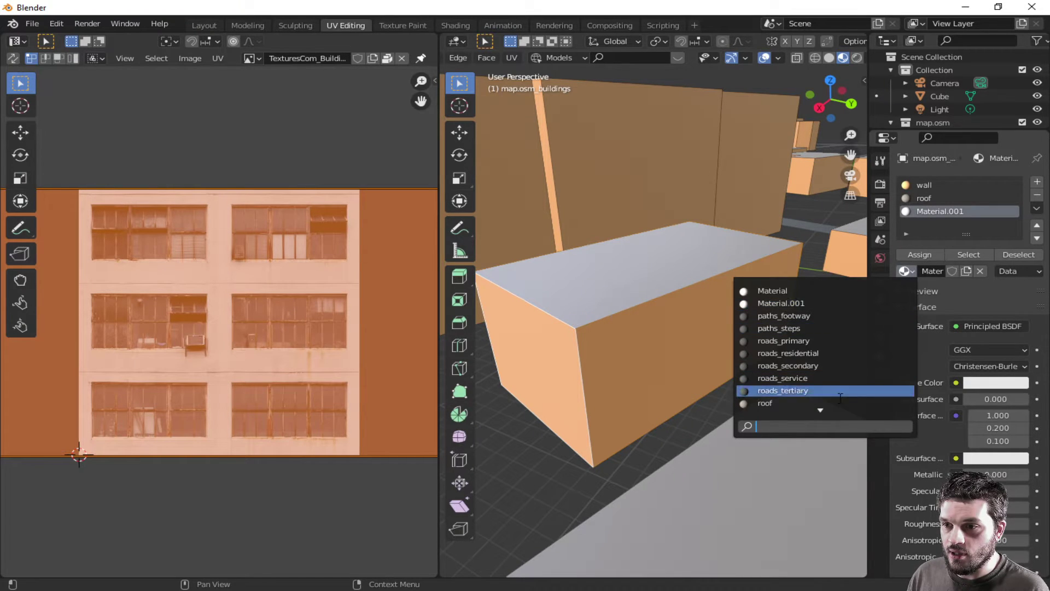
key("Down")
key("Down")
key("Down")
key("Up")
key("Up")
key("Up")
key("Escape")
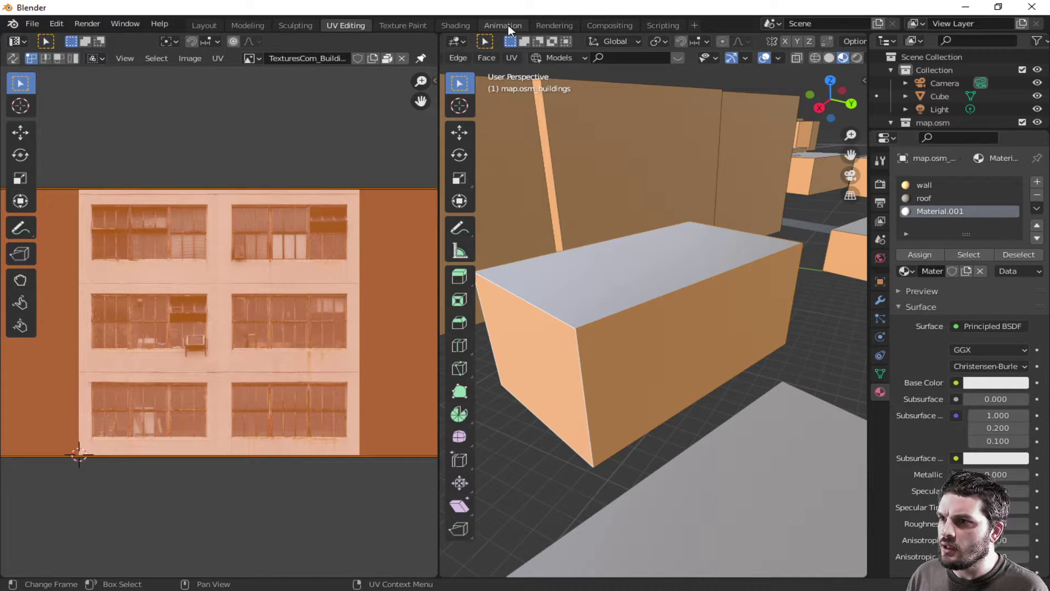
- Add an Image Texture node feeding Material.001's Base Color and browse the TEXTURES folder
left_click(457, 20)
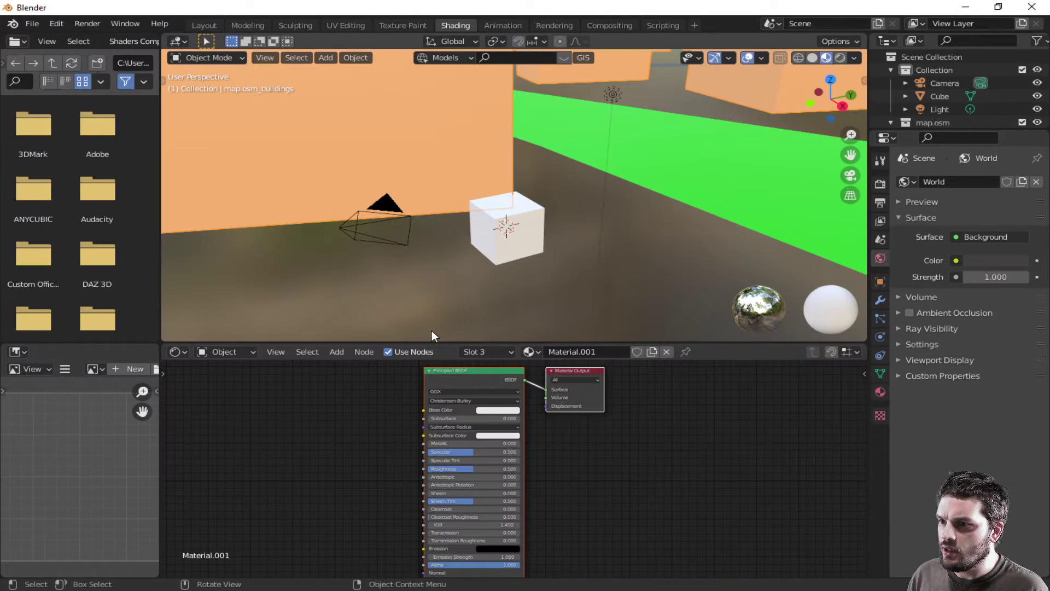
key("shift+a")
left_click(342, 414)
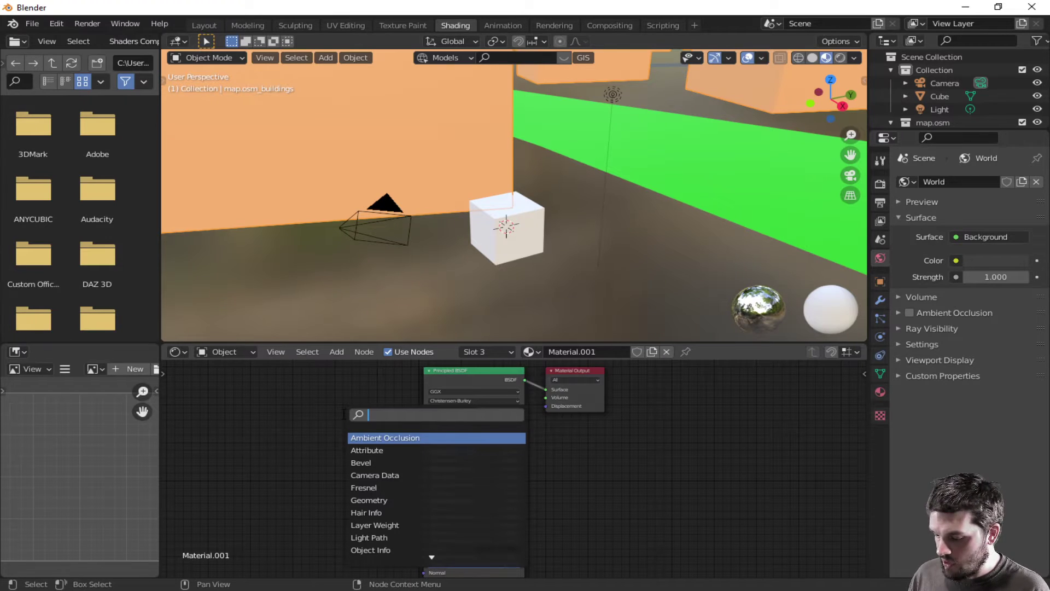
type("image")
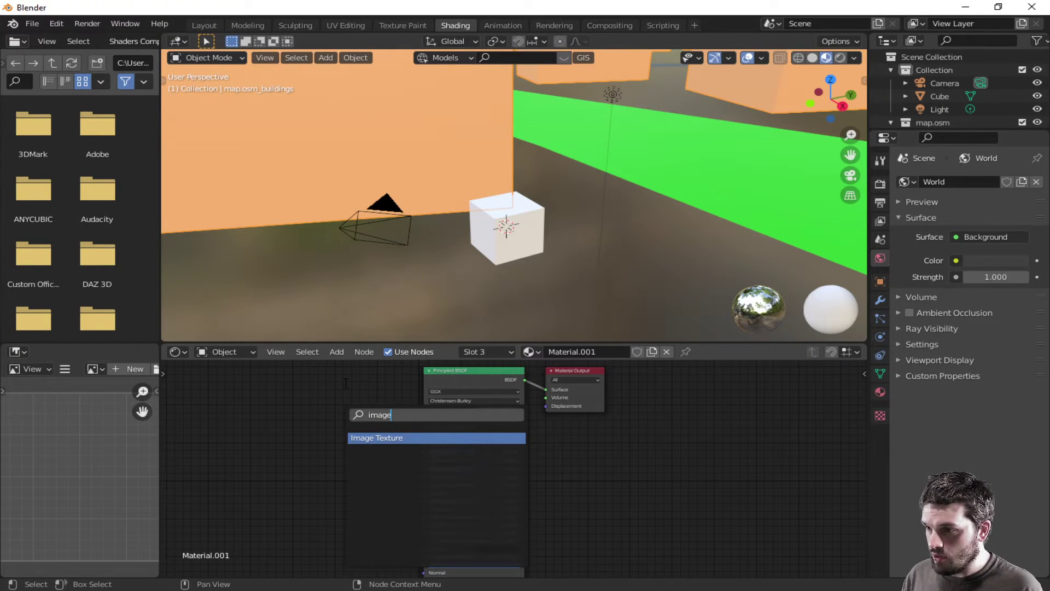
left_click(371, 439)
left_click(292, 398)
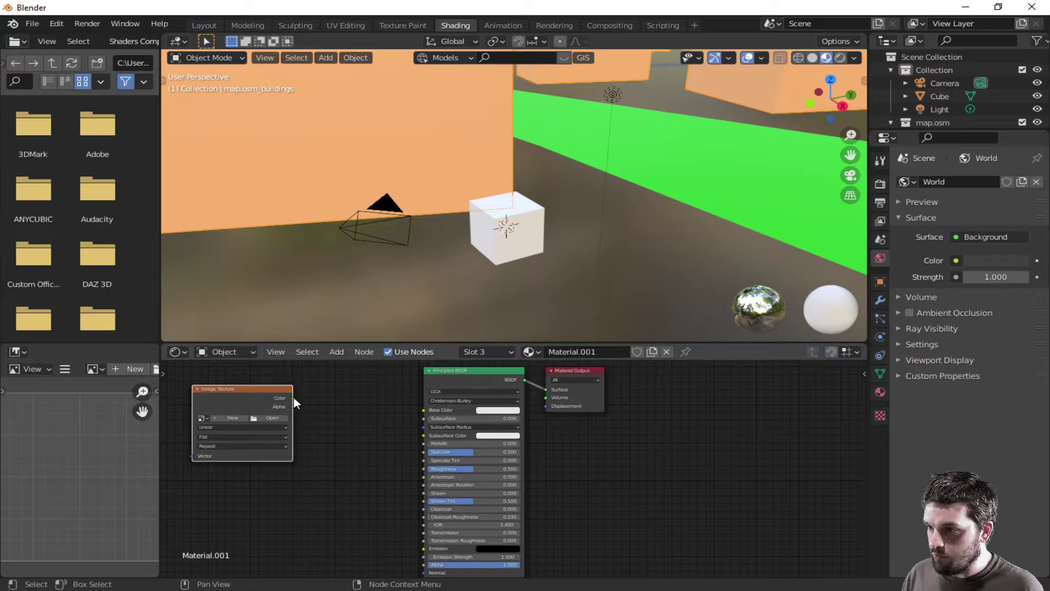
left_click_drag(294, 398, 425, 410)
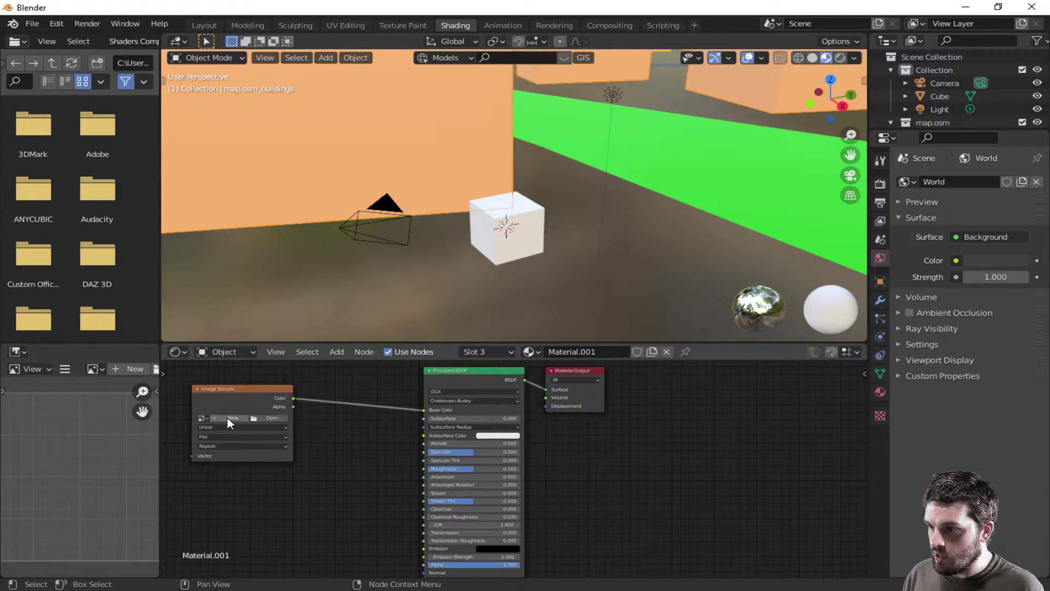
left_click(260, 418)
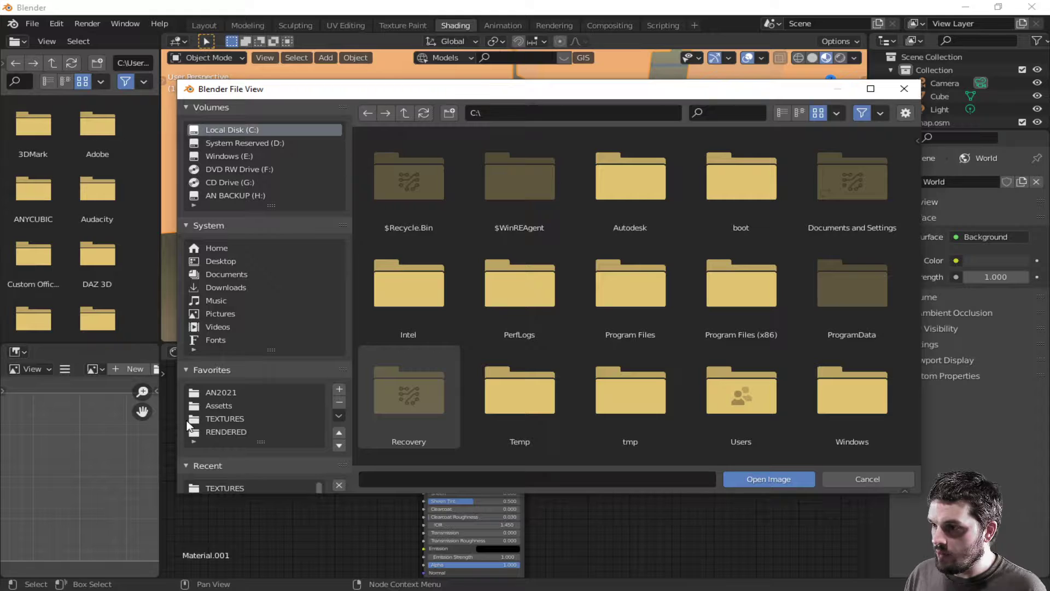
left_click(209, 417)
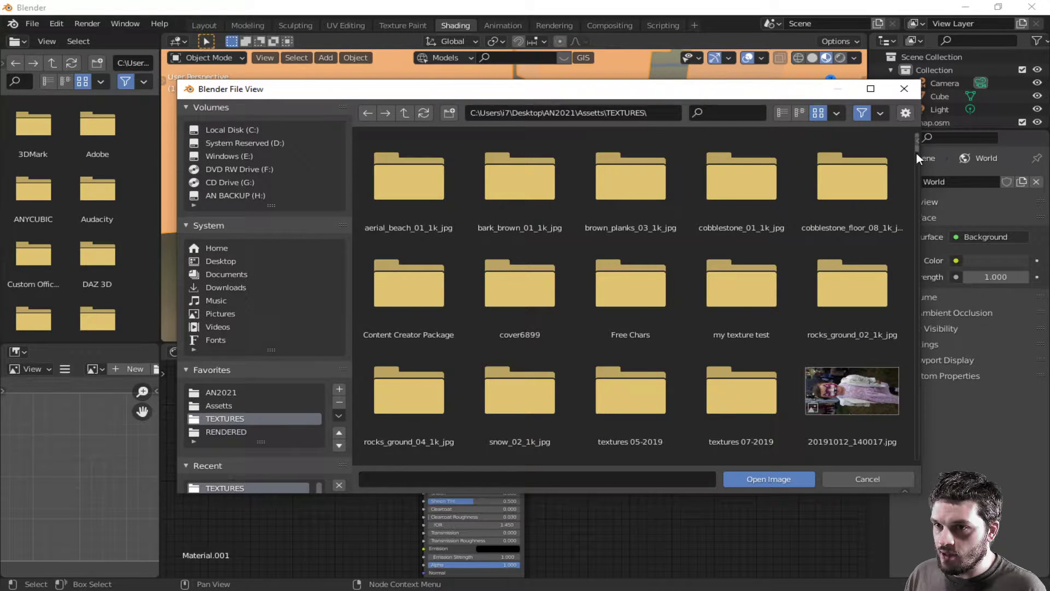
mouse_move(917, 150)
left_mouse_down()
mouse_move(919, 242)
mouse_move(894, 378)
left_mouse_up()
scroll(654, 347, "down", 2)
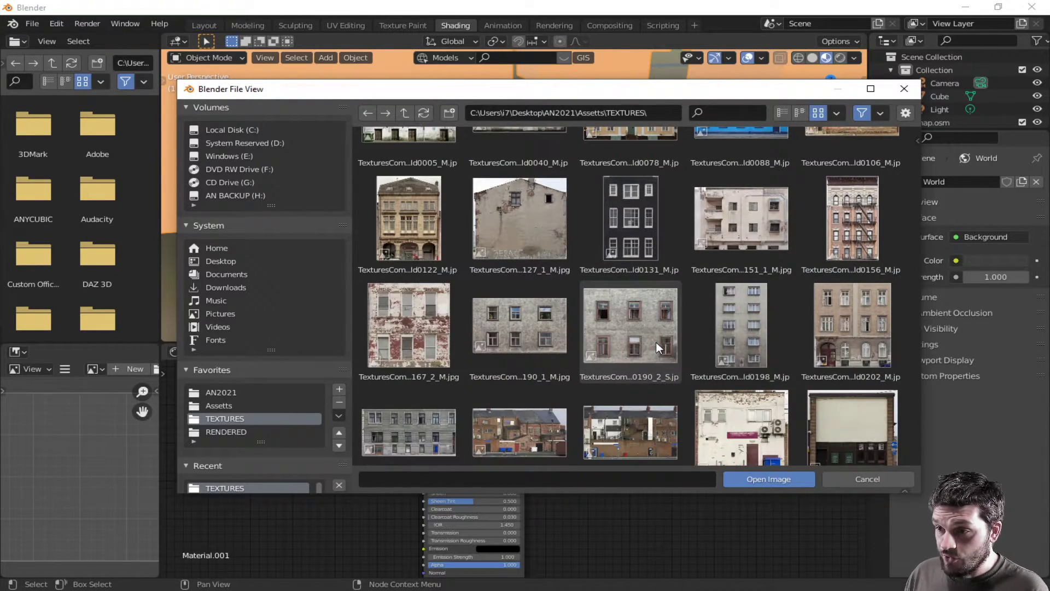
scroll(656, 341, "down", 2)
scroll(651, 345, "down", 2)
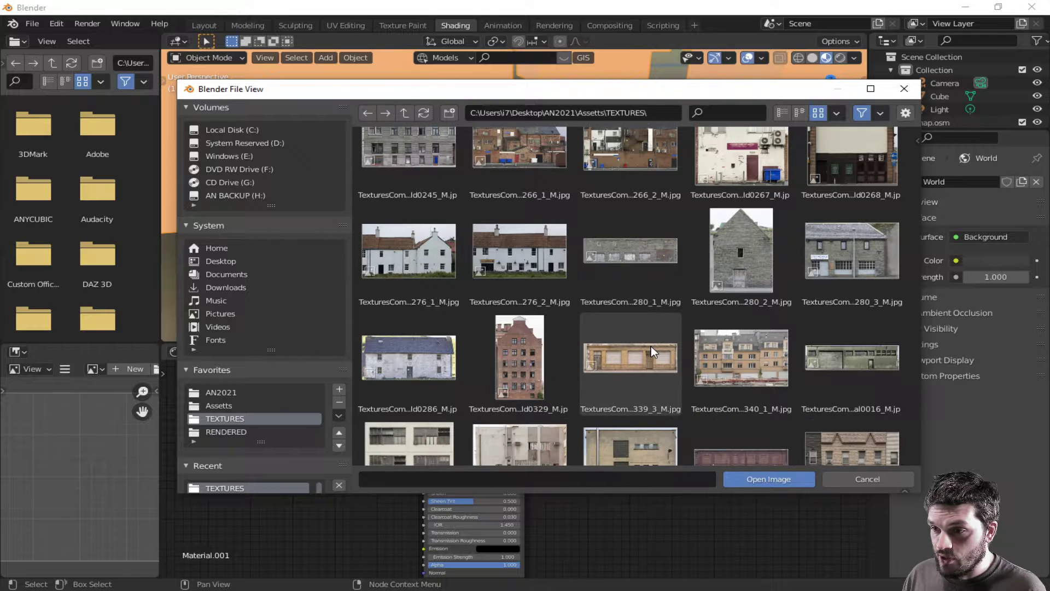
scroll(649, 348, "down", 1)
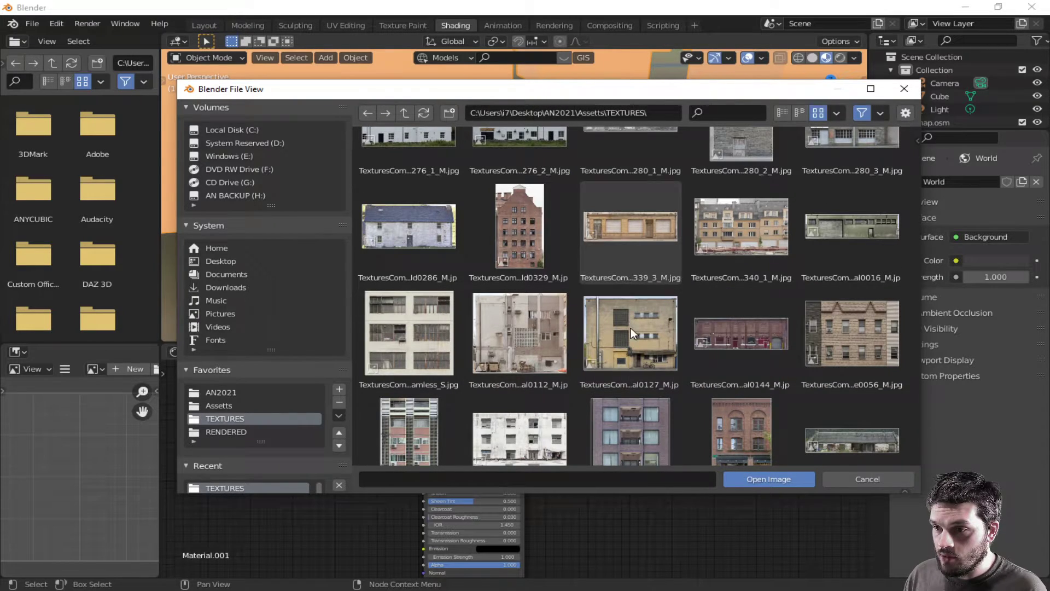
scroll(631, 332, "down", 1)
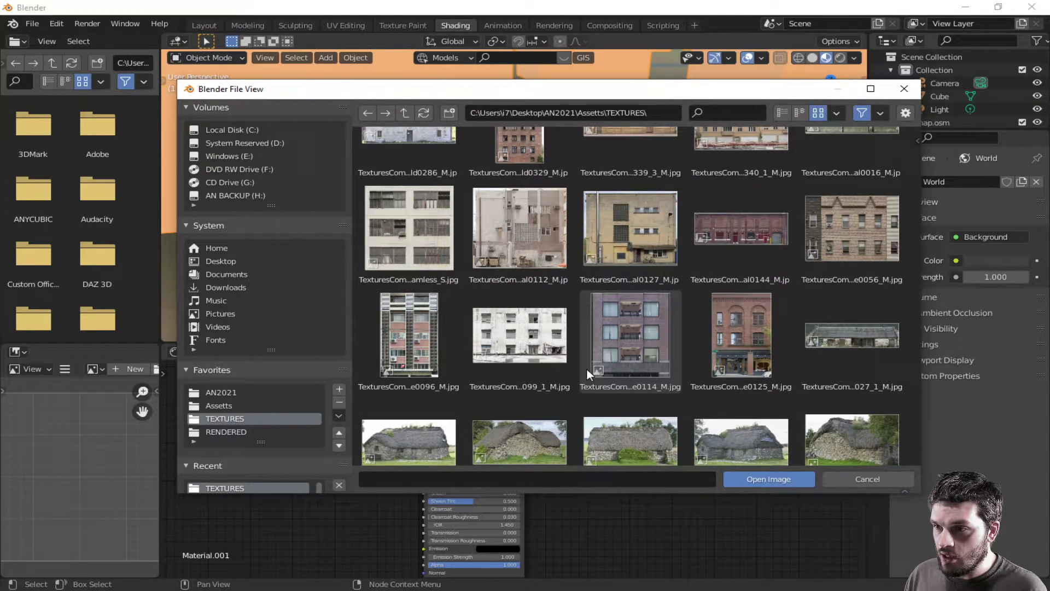
- Load the TallHouse facade photo into Material.001's Image Texture node
double_click(631, 352)
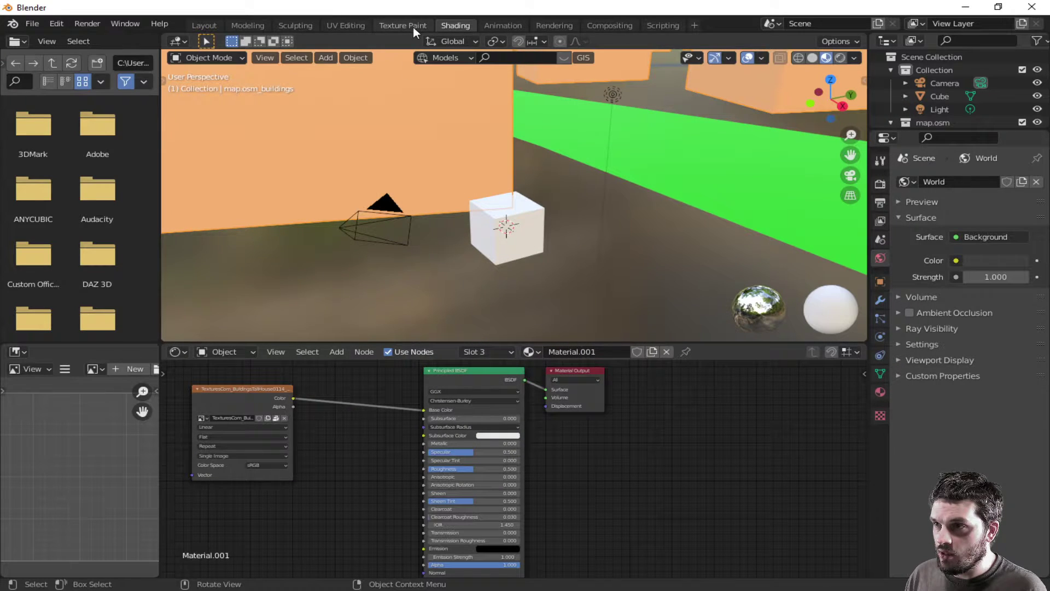
- Show the TallHouse image in the UV editor and assign Material.001 to the selected faces
left_click(334, 23)
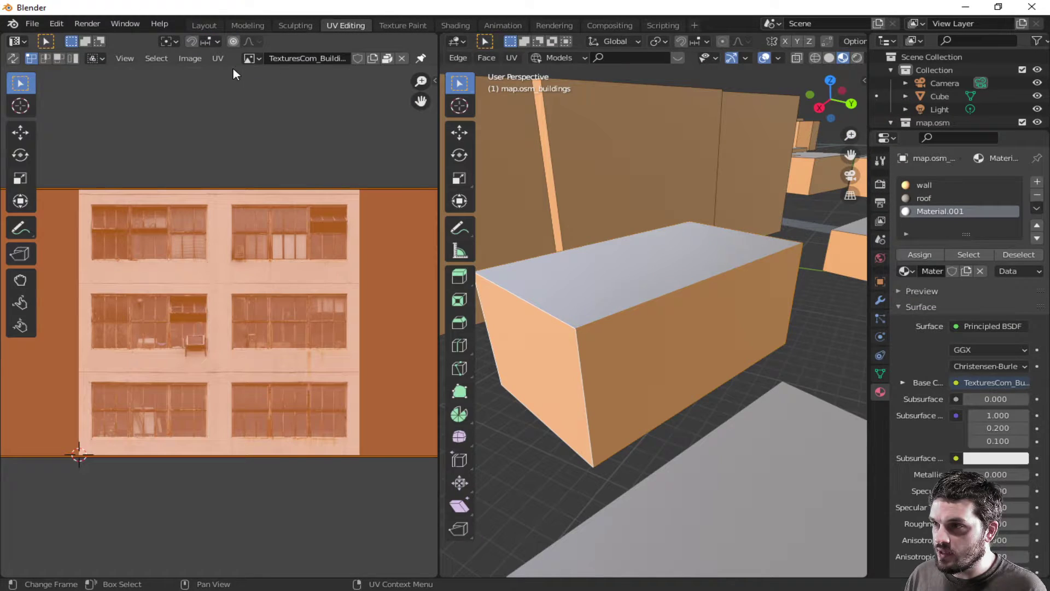
left_click(249, 58)
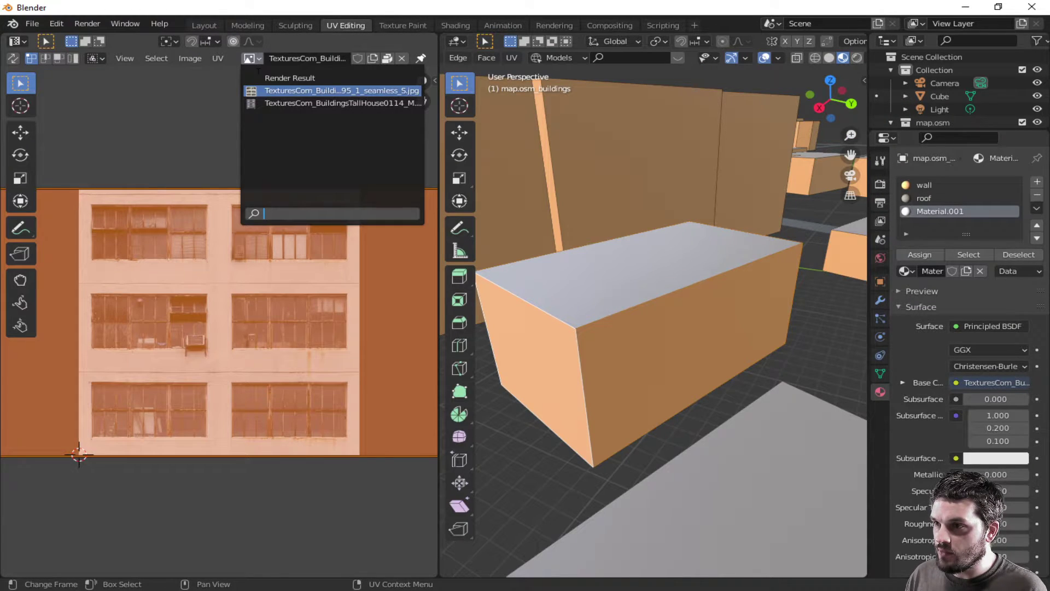
left_click(280, 101)
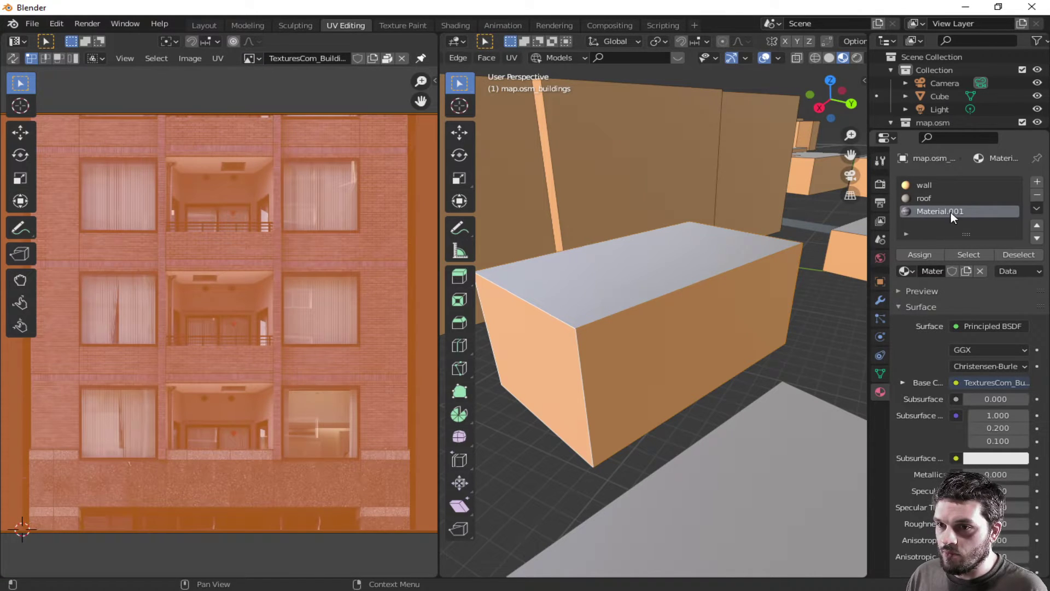
left_click(921, 255)
scroll(303, 385, "down", 4)
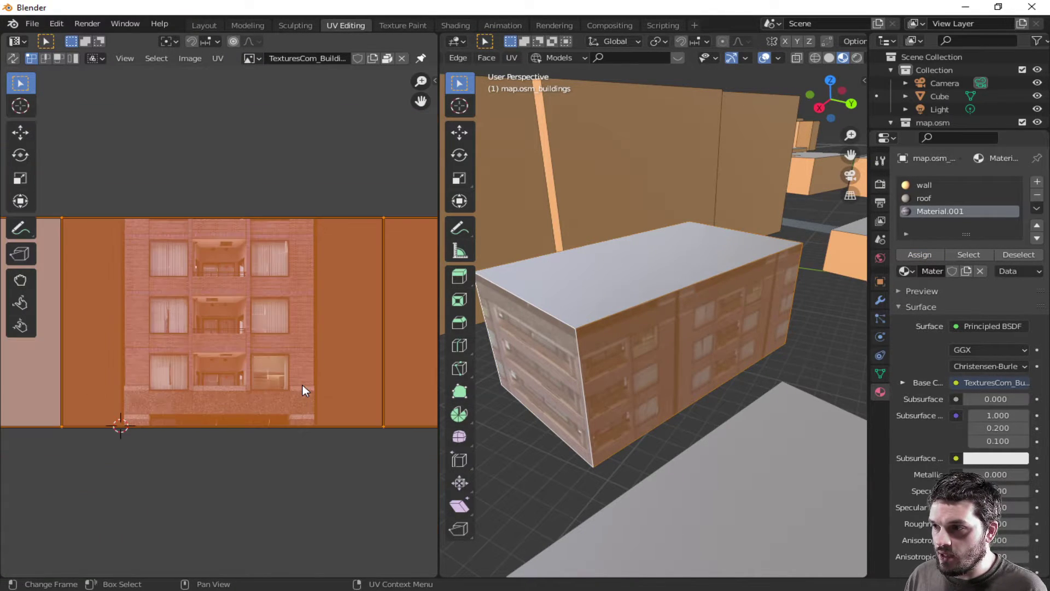
left_click(719, 407)
middle_click_drag(720, 408, 463, 403)
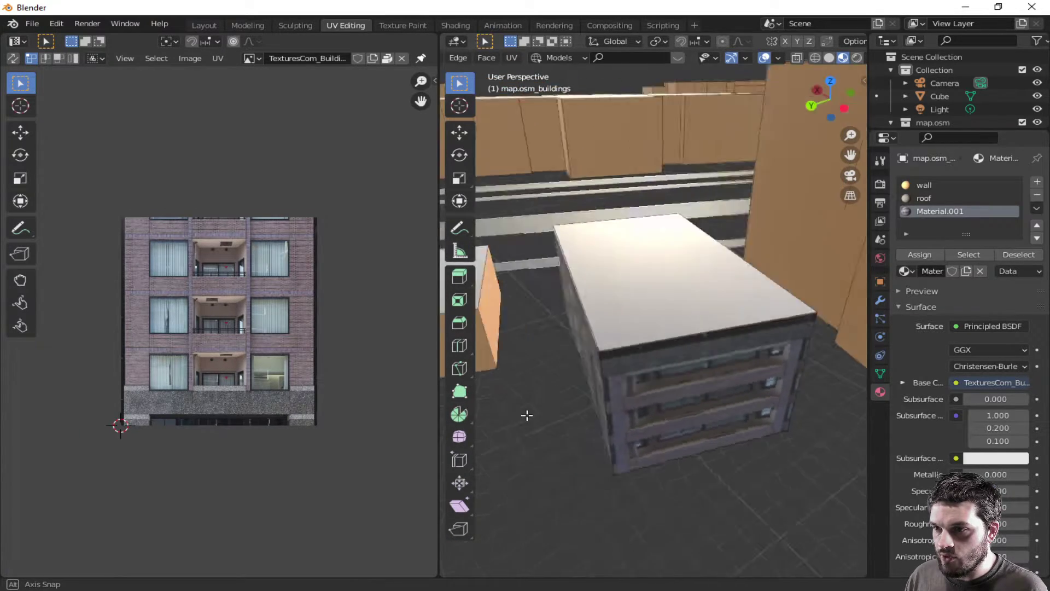
- Darken the roof material's diffuse colour to grey
middle_click_drag(464, 403, 661, 312)
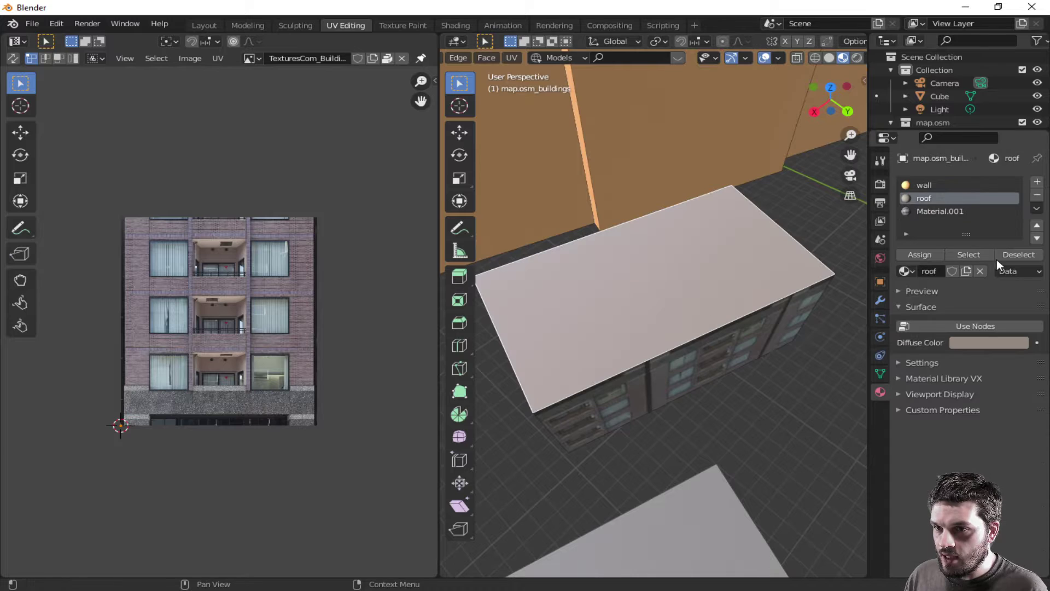
left_click(979, 339)
left_click_drag(1021, 204, 1020, 222)
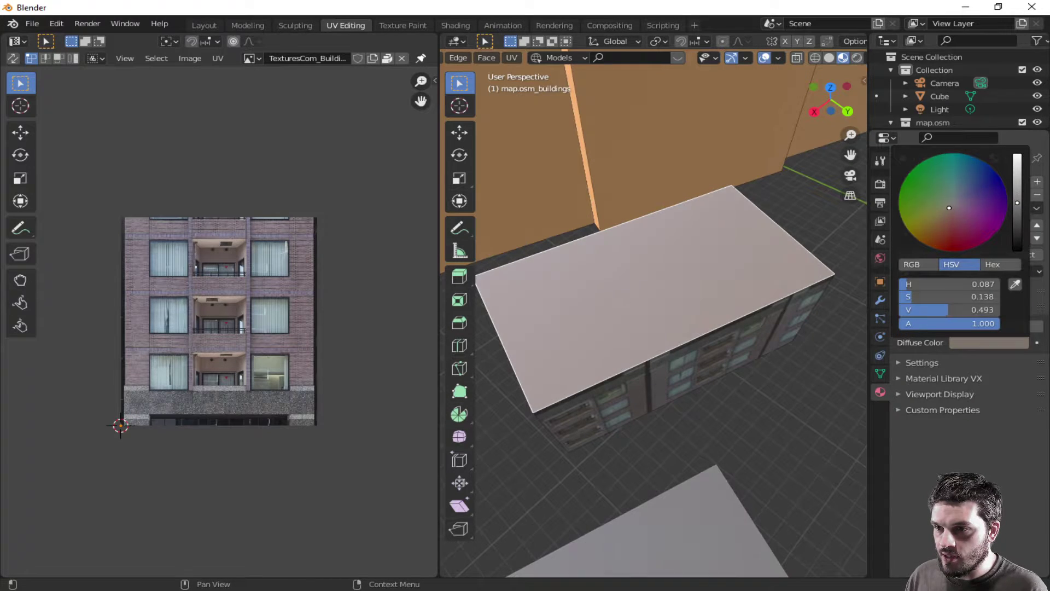
- View the textured building among the city blocks in wireframe, solid, then Material Preview shading
middle_click_drag(808, 456, 734, 424)
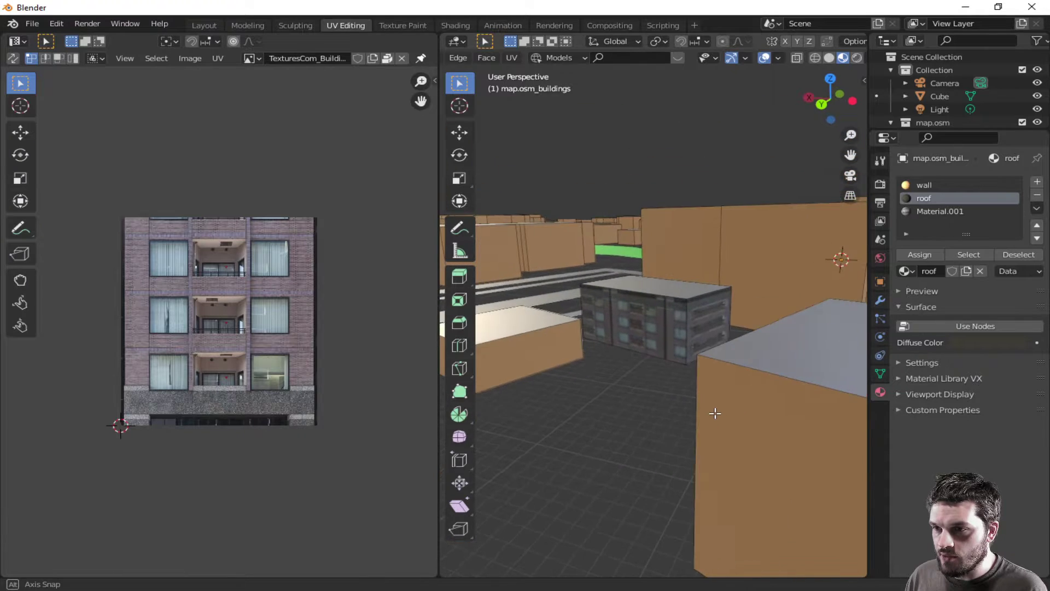
middle_click_drag(735, 423, 676, 430)
left_click(816, 58)
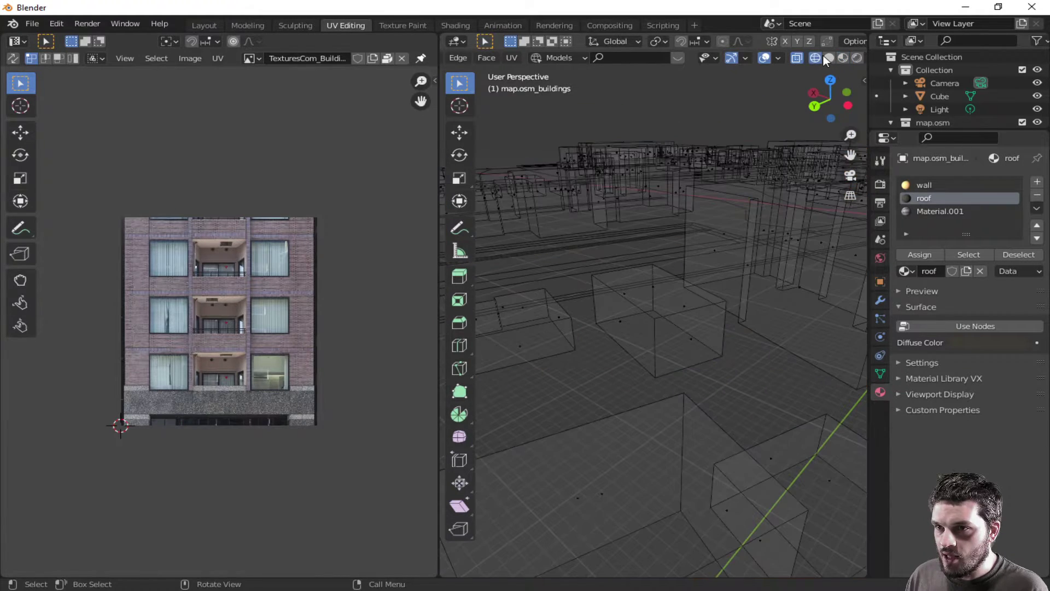
left_click(833, 57)
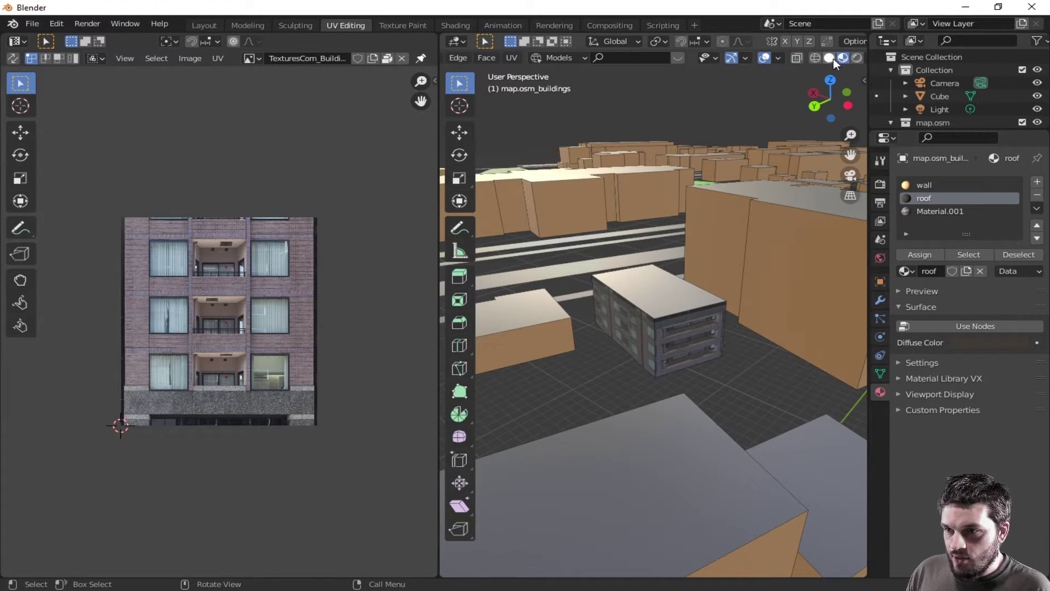
left_click(828, 59)
scroll(684, 317, "down", 5)
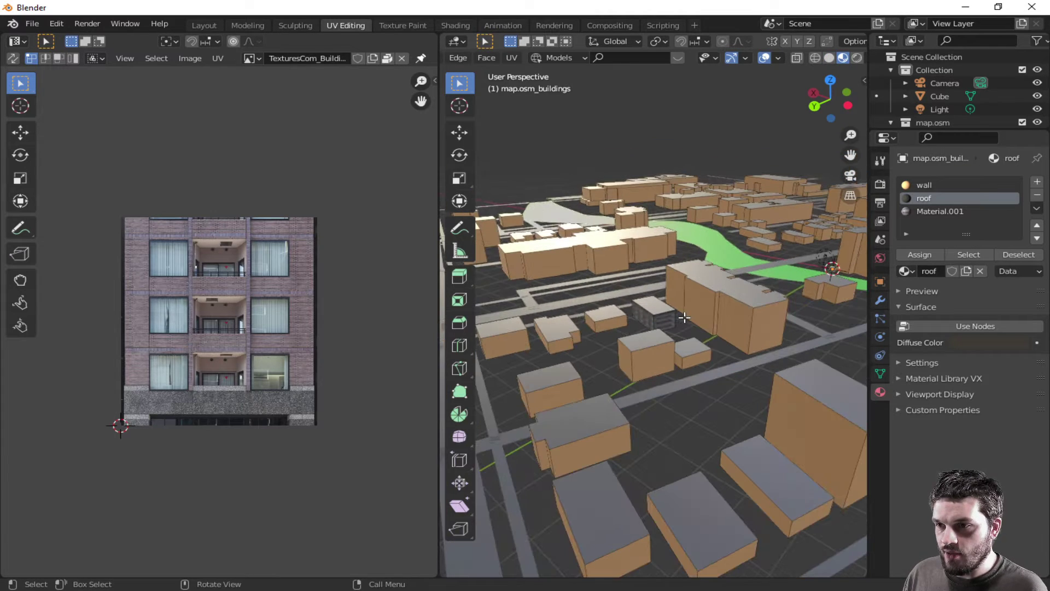
- Start a new General scene, discarding the unsaved buildings file
left_click(31, 22)
mouse_move(49, 39)
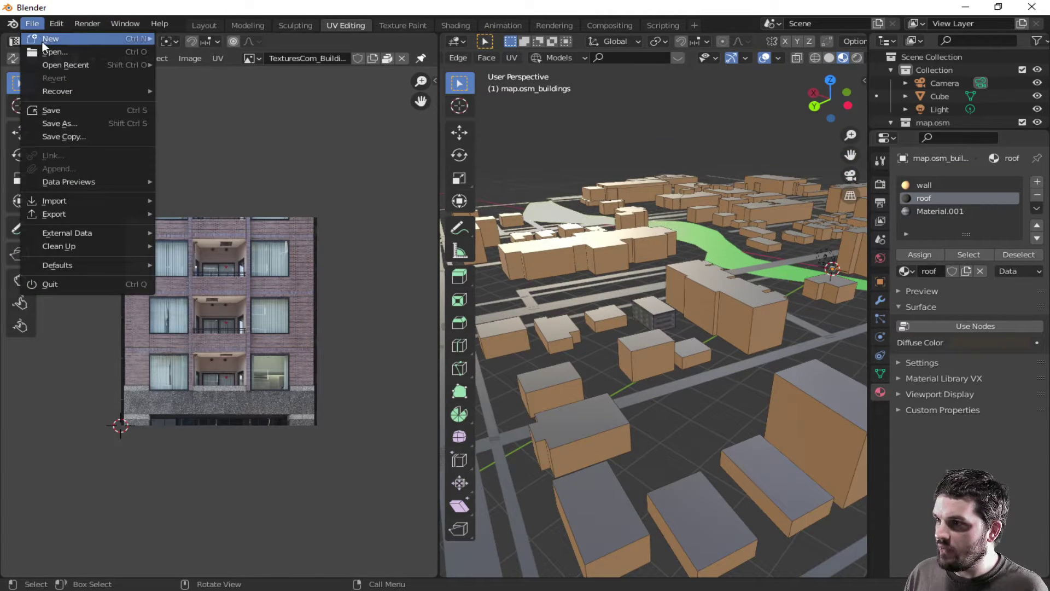
left_click(190, 37)
left_click(557, 326)
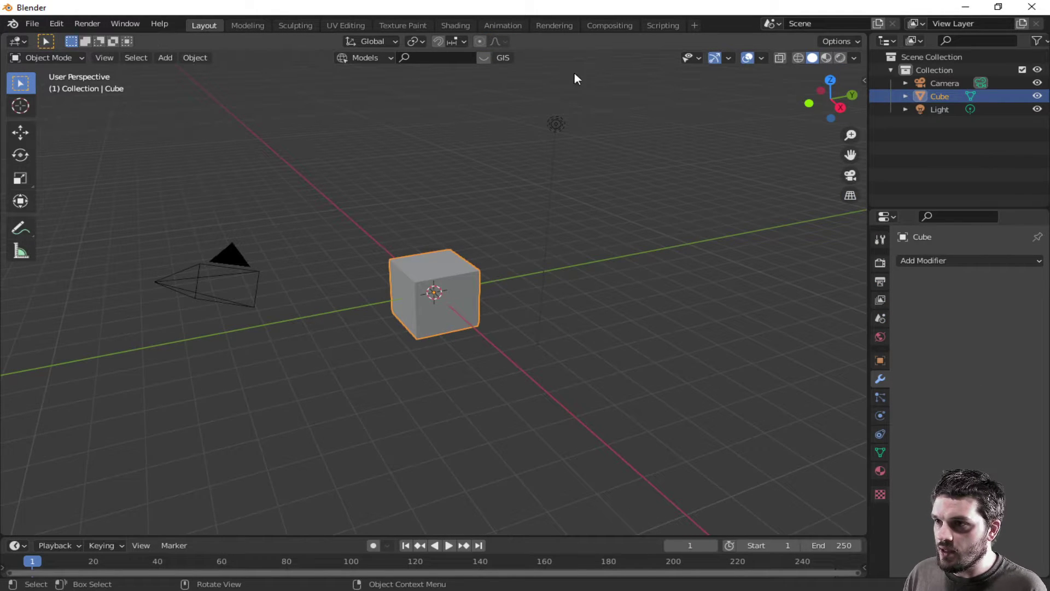
- Add a Google Satellite basemap through BlenderGIS Web geodata
left_click(503, 54)
mouse_move(538, 91)
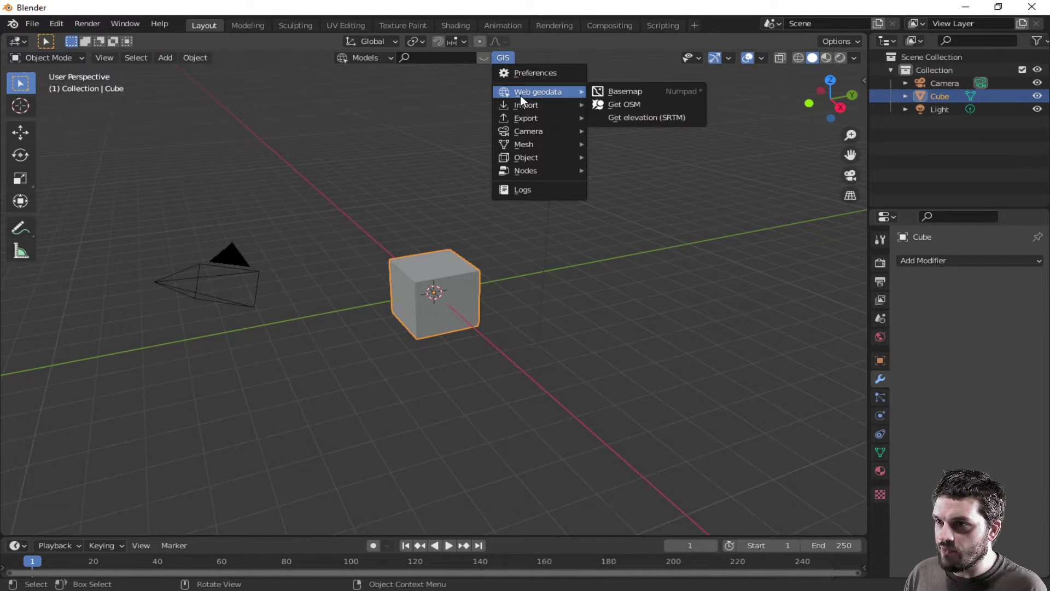
left_click(613, 91)
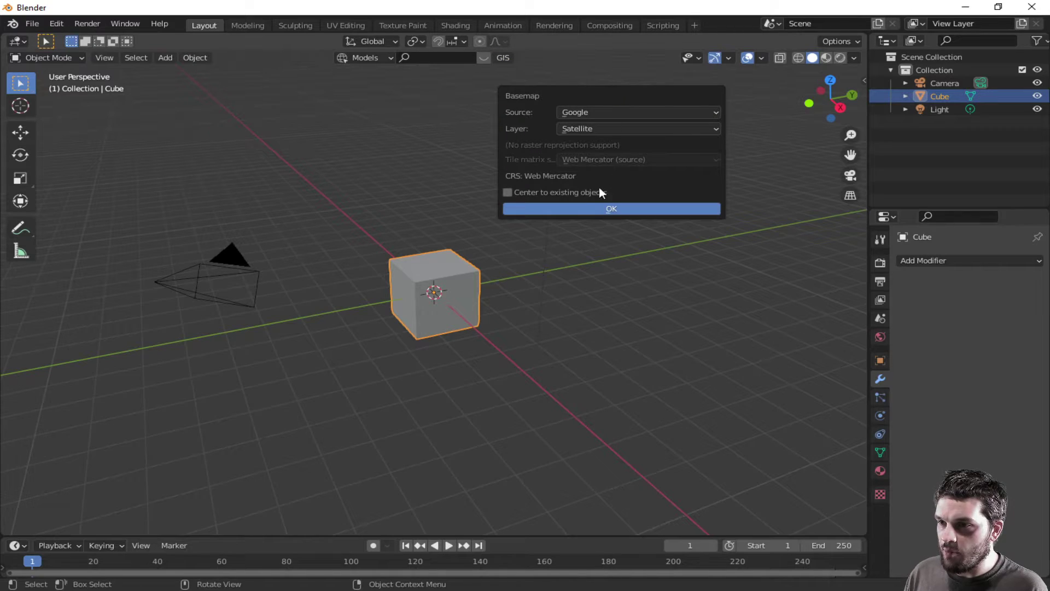
left_click(588, 211)
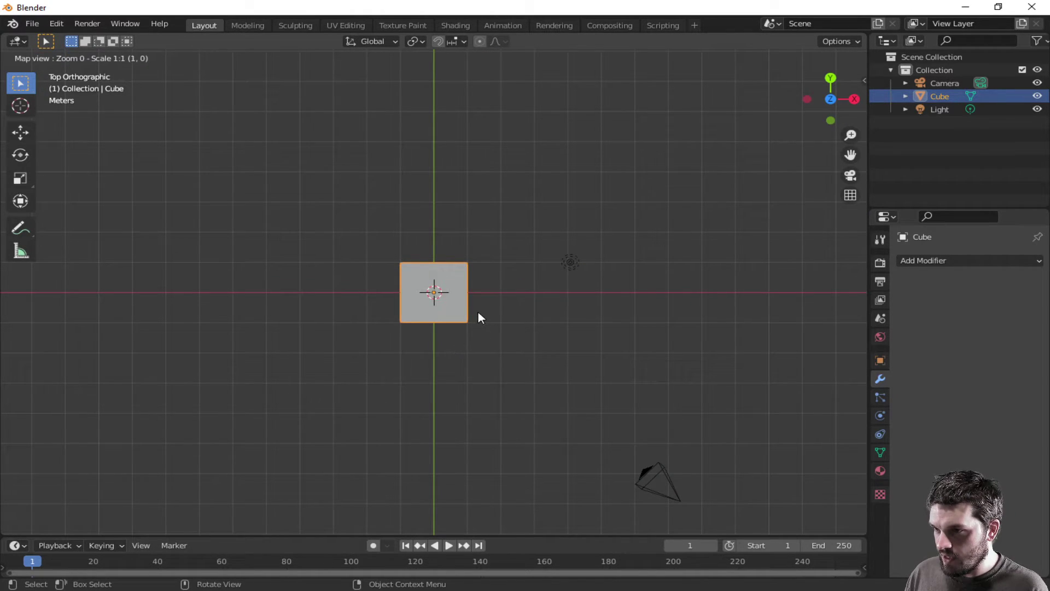
scroll(469, 317, "up", 2)
scroll(417, 277, "up", 4)
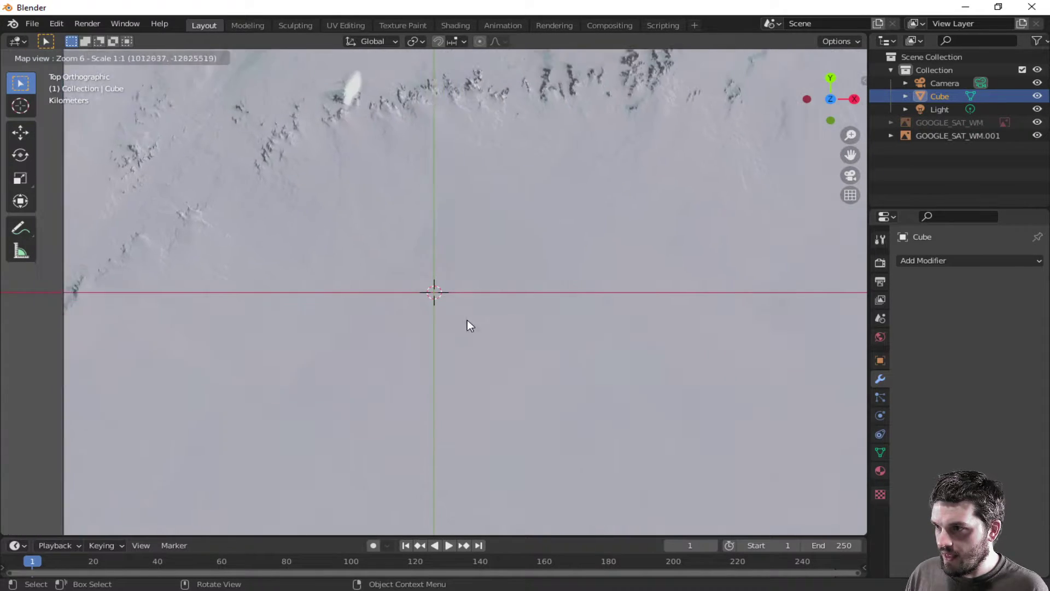
- Jump the basemap to Salem using the Go to search
left_click_drag(347, 220, 643, 504)
key("g")
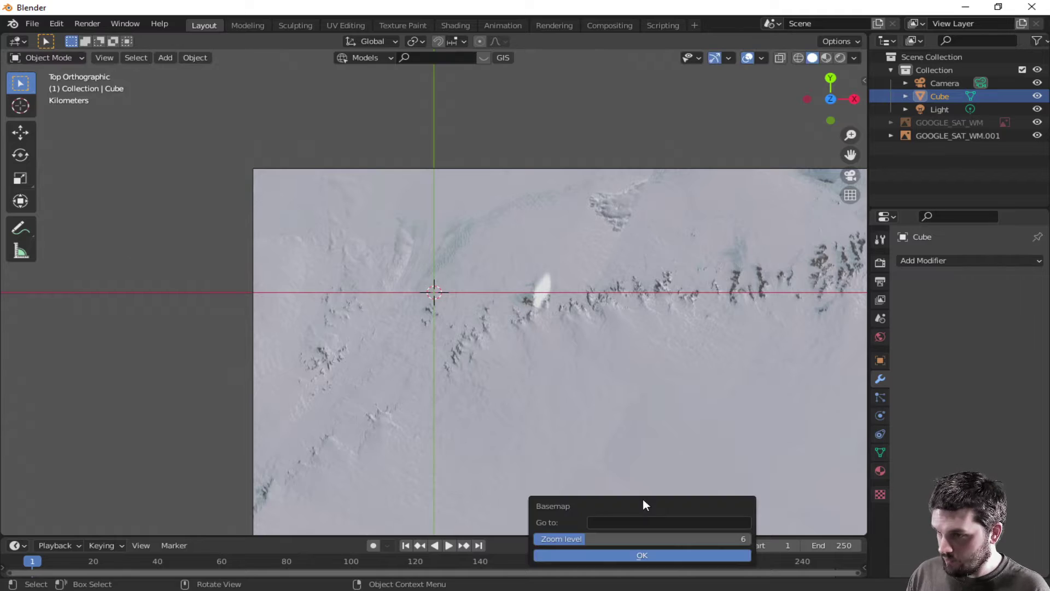
left_click(609, 523)
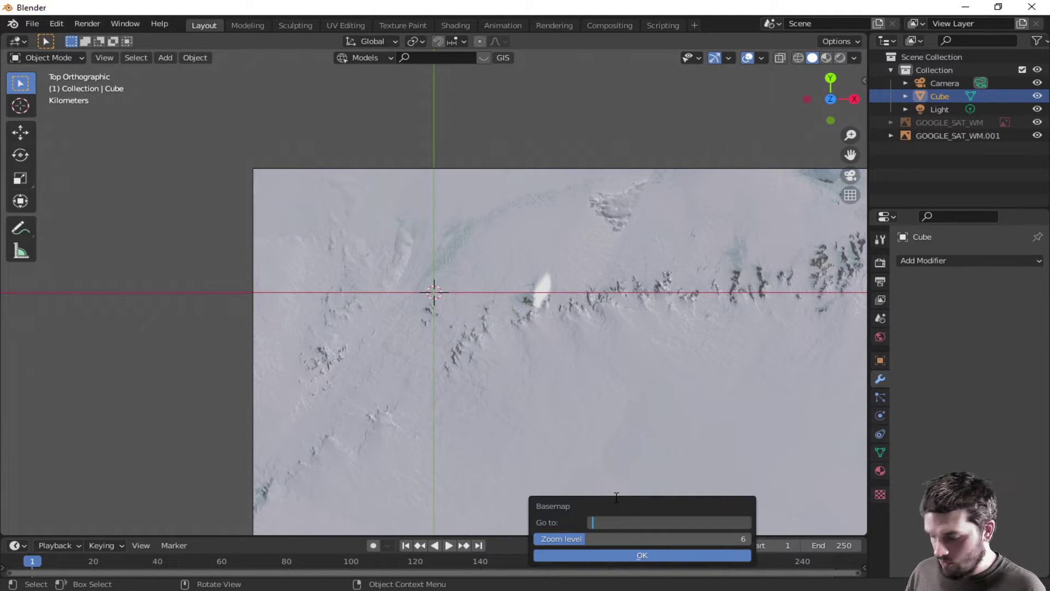
type("salem")
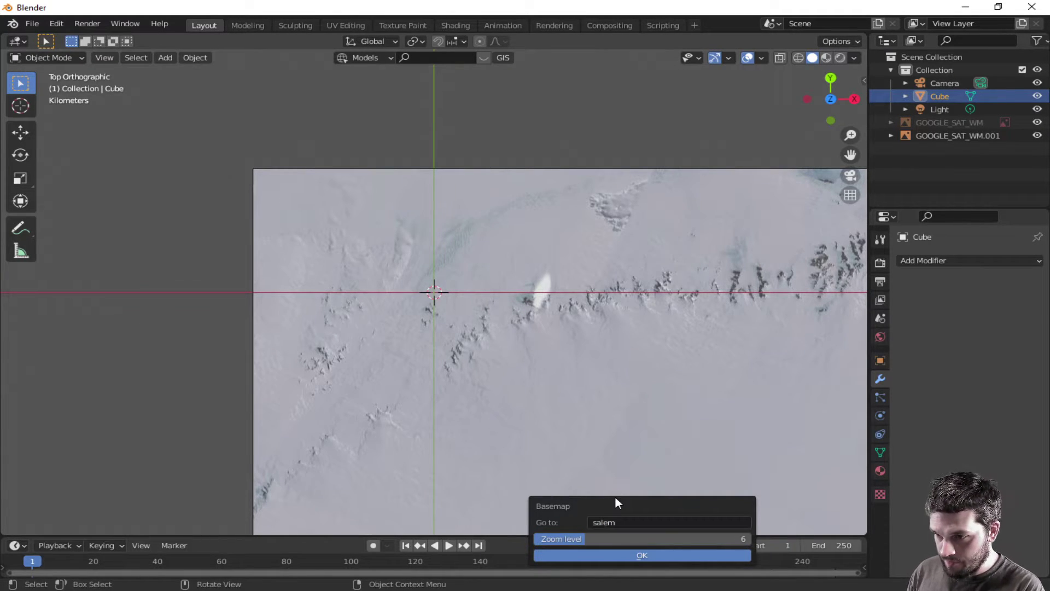
left_click(603, 556)
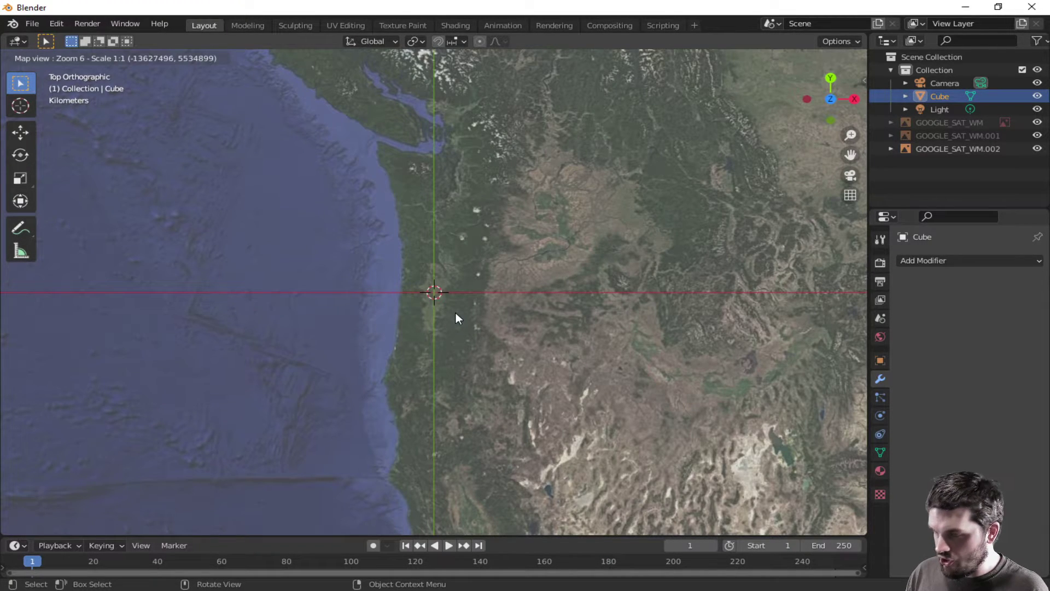
scroll(456, 312, "up", 1)
scroll(456, 311, "up", 3)
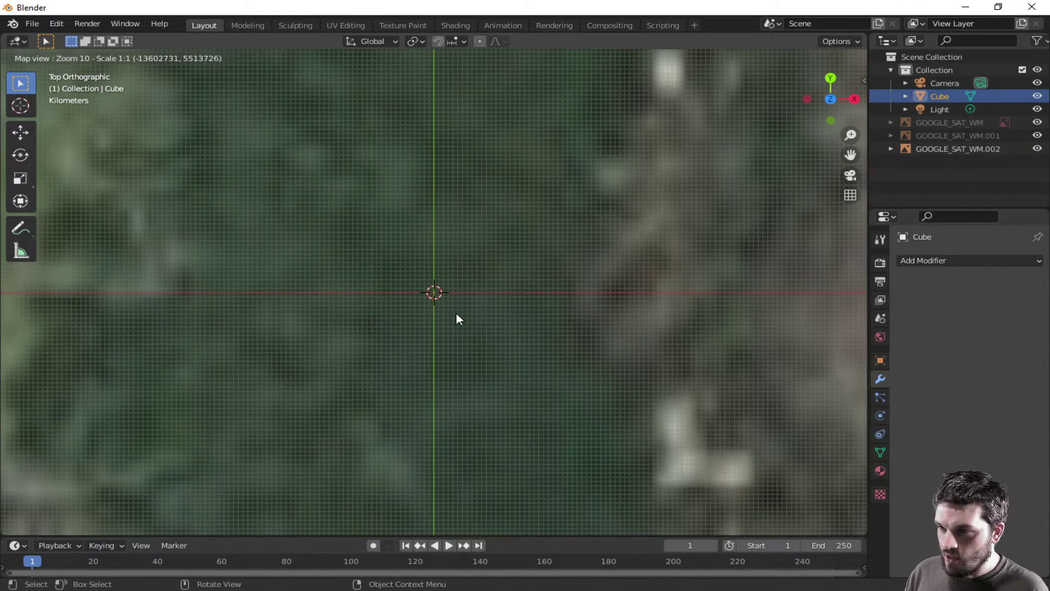
scroll(456, 312, "up", 1)
scroll(455, 307, "up", 1)
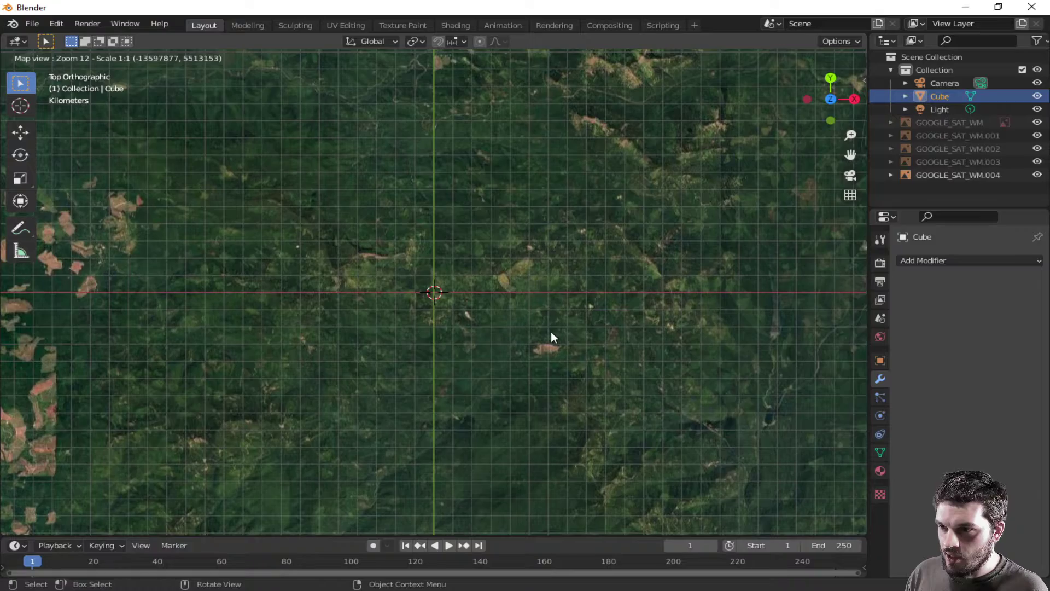
- Pan the map west and center it on the Oregon coastline
middle_click_drag(562, 336, 270, 148)
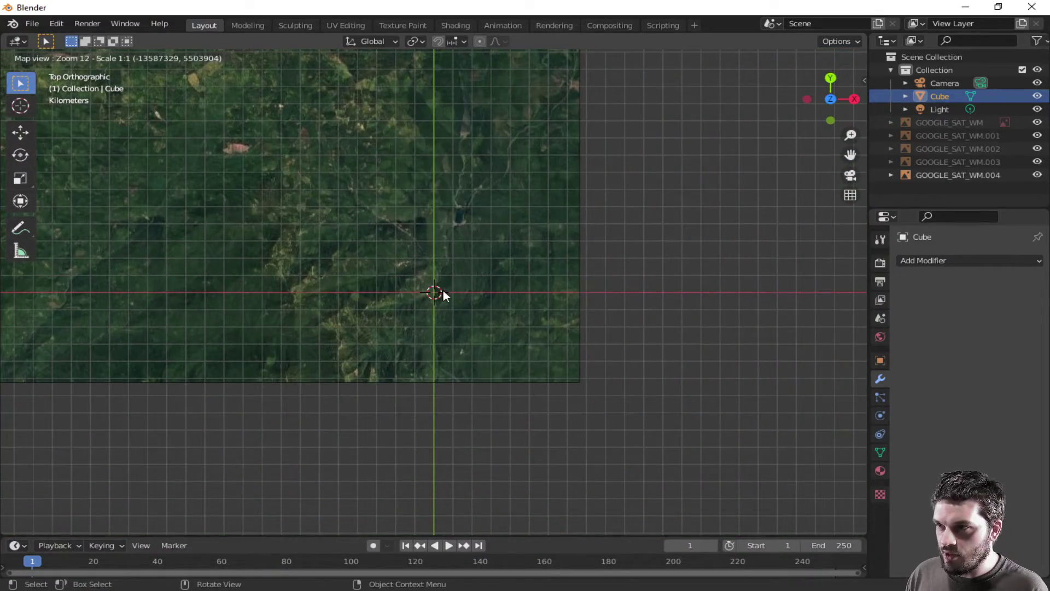
scroll(447, 294, "down", 1)
scroll(479, 362, "down", 1)
middle_click_drag(529, 401, 380, 115)
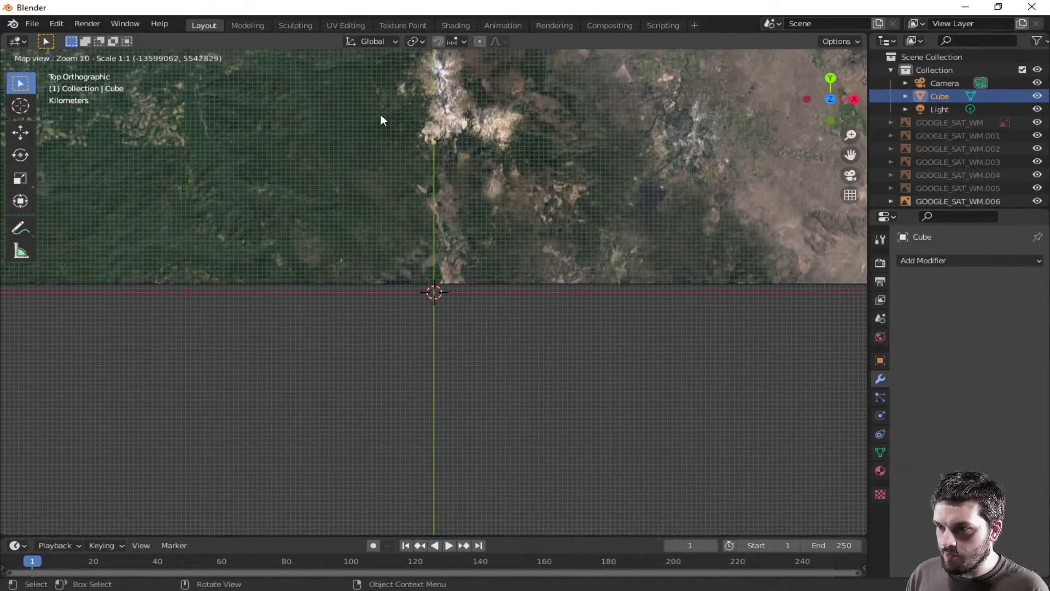
scroll(452, 364, "down", 1)
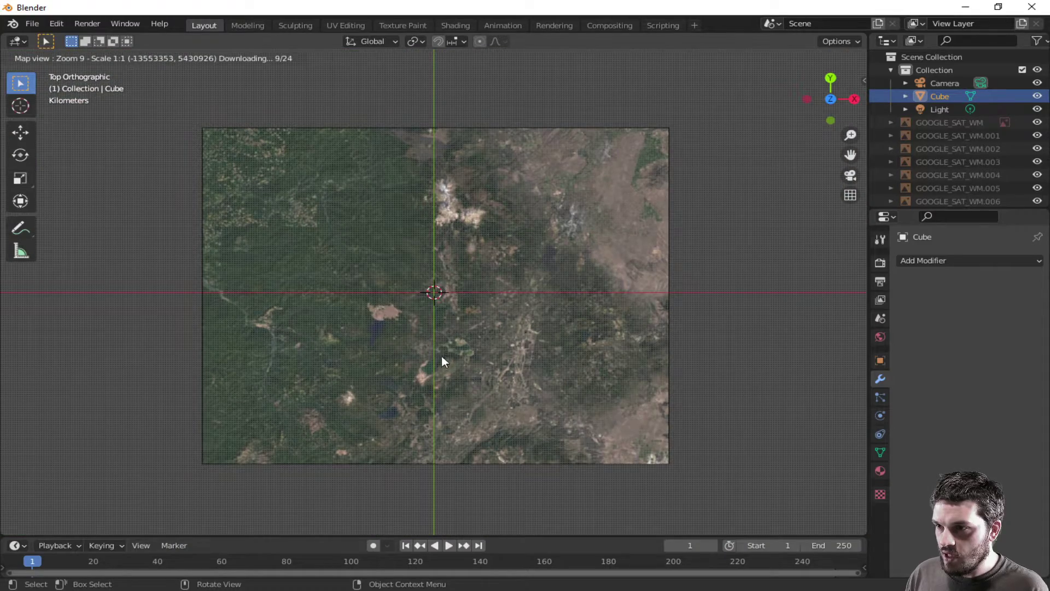
middle_click_drag(445, 386, 610, 375)
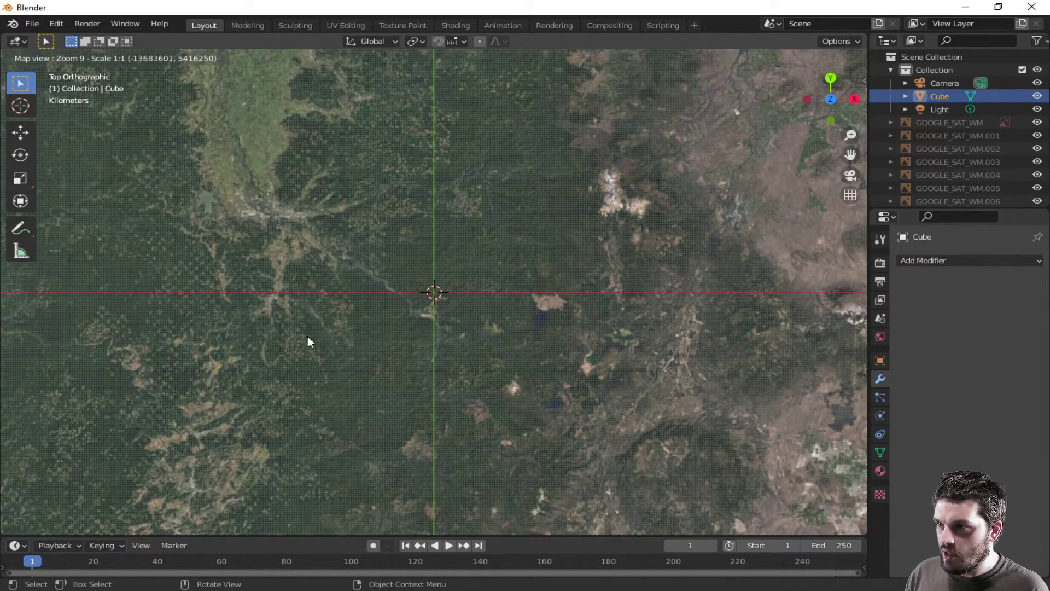
middle_click_drag(308, 342, 831, 381)
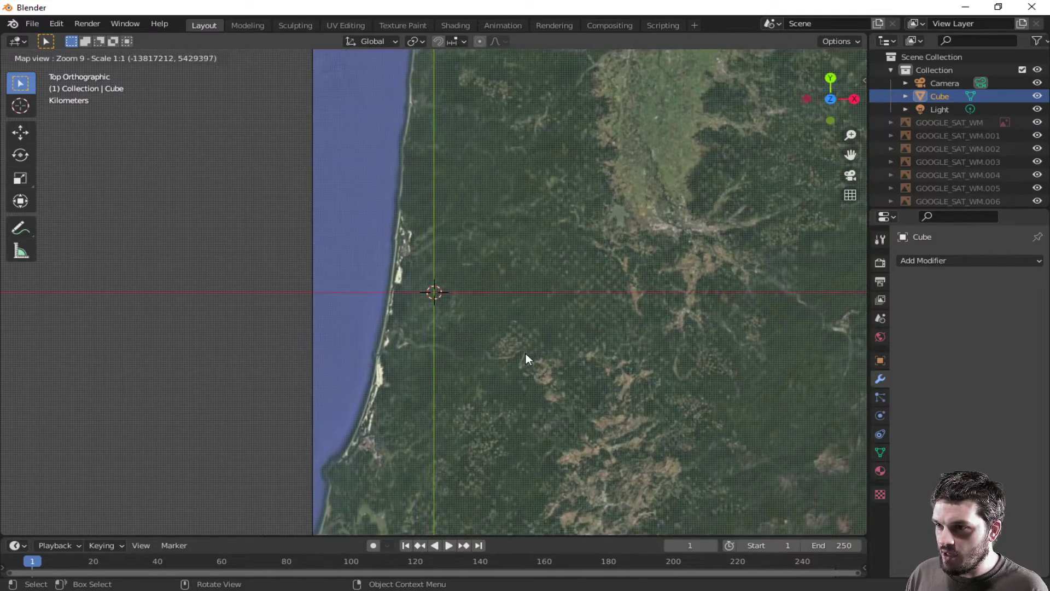
middle_click_drag(525, 358, 550, 384)
scroll(515, 345, "up", 1)
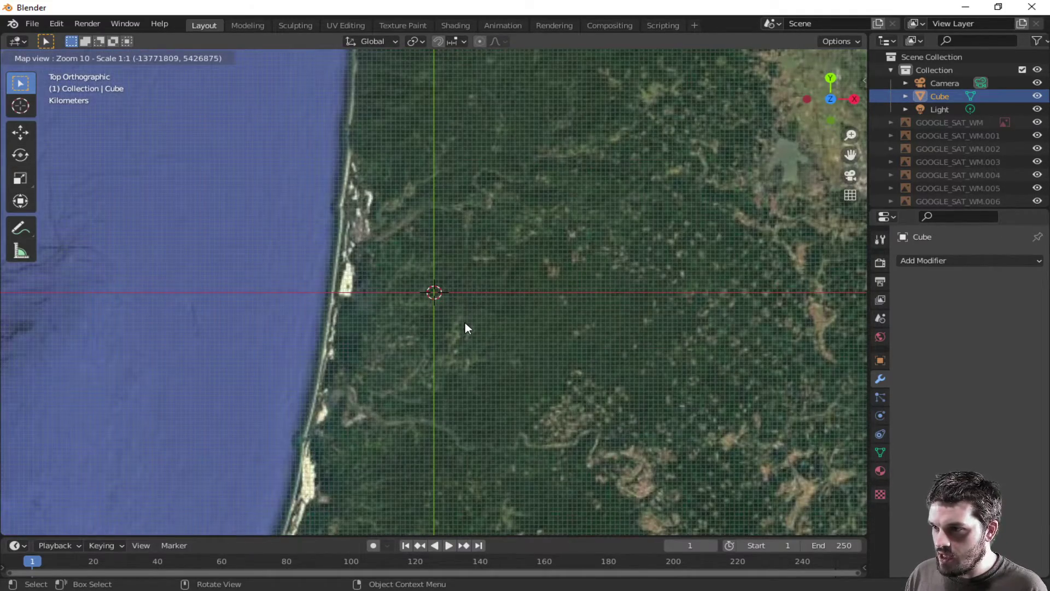
scroll(464, 324, "up", 2)
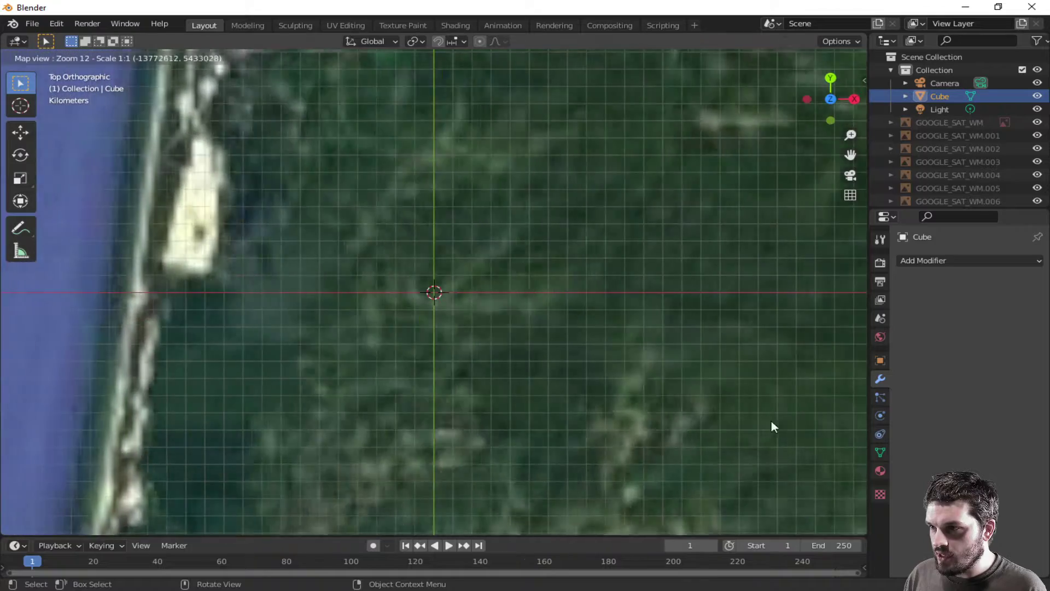
middle_click_drag(342, 285, 405, 302)
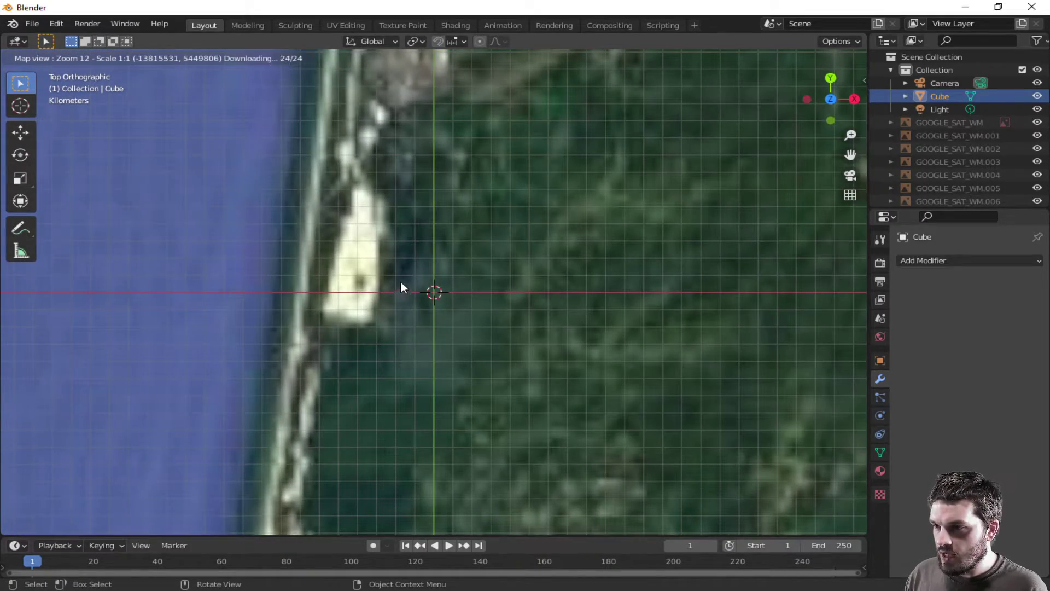
scroll(413, 279, "down", 1)
scroll(423, 284, "down", 1)
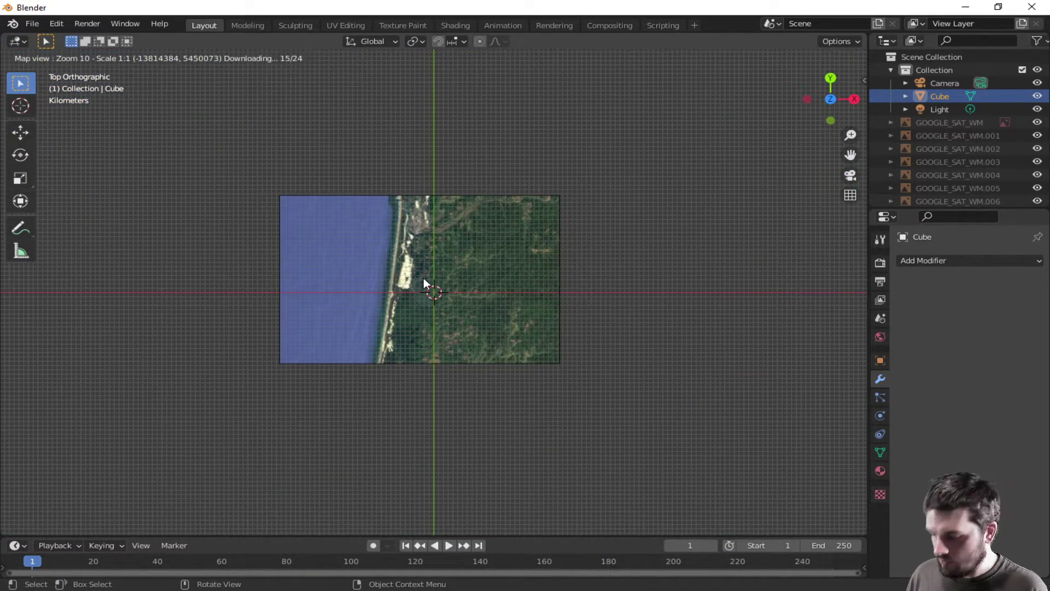
scroll(470, 296, "up", 1)
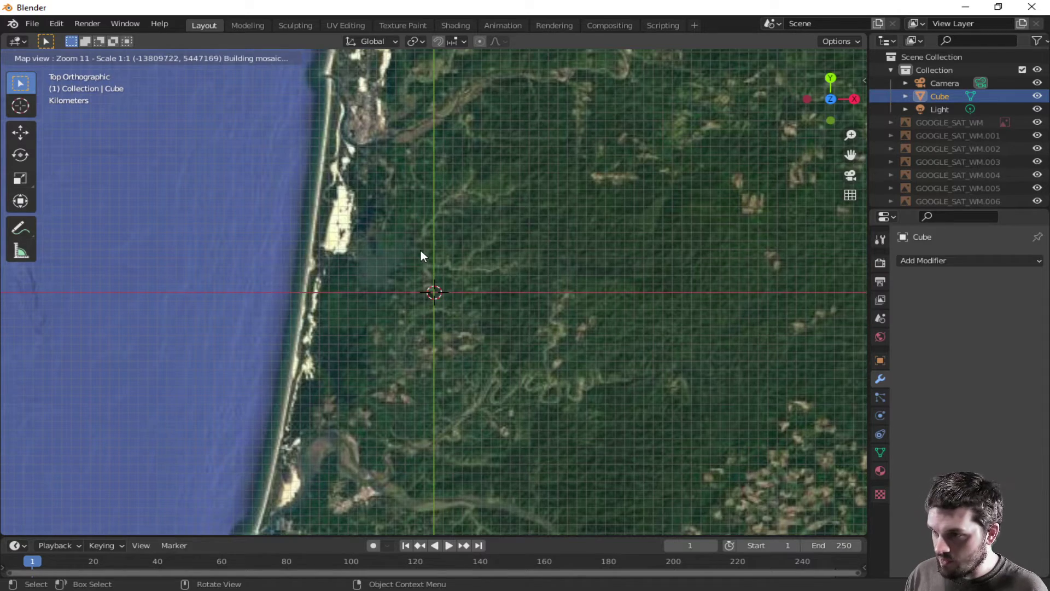
- Make the Oregon coastline map a plane and add downloaded SRTM elevation to it
key("e")
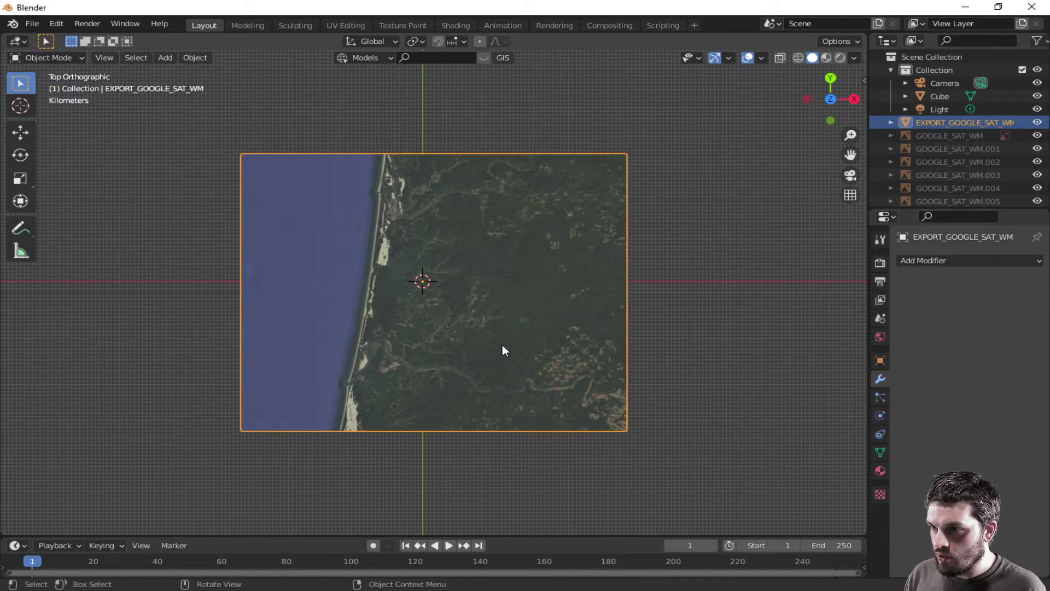
mouse_move(503, 351)
middle_mouse_down()
mouse_move(412, 277)
mouse_move(409, 235)
middle_mouse_up()
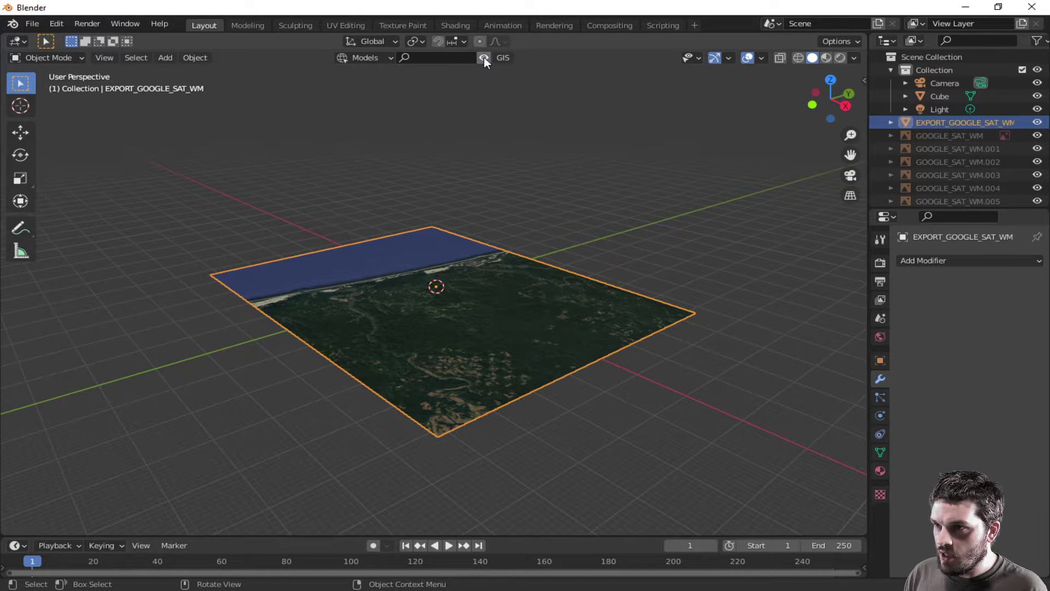
left_click(500, 56)
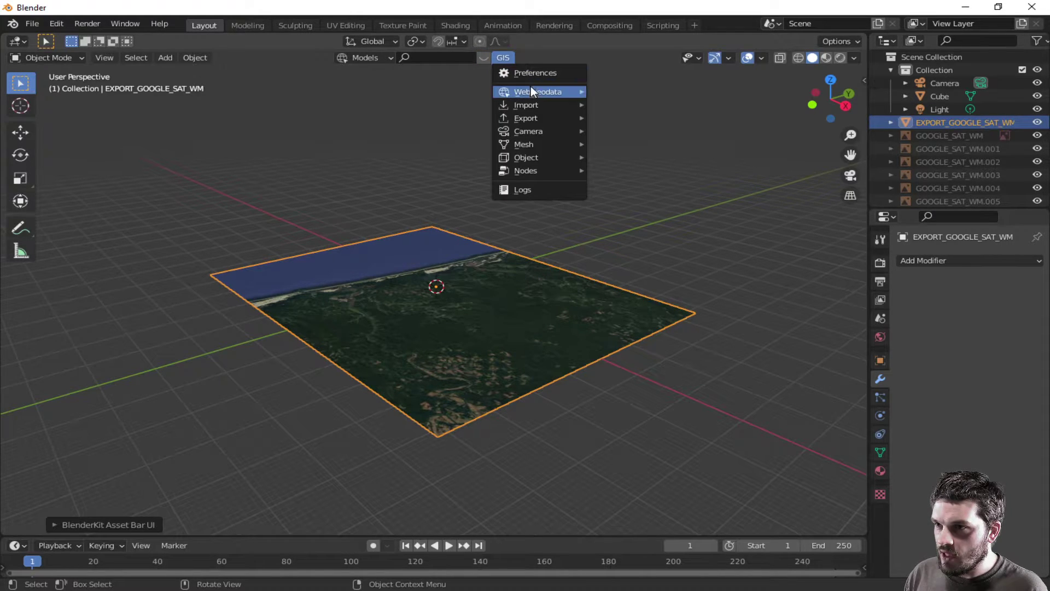
mouse_move(538, 92)
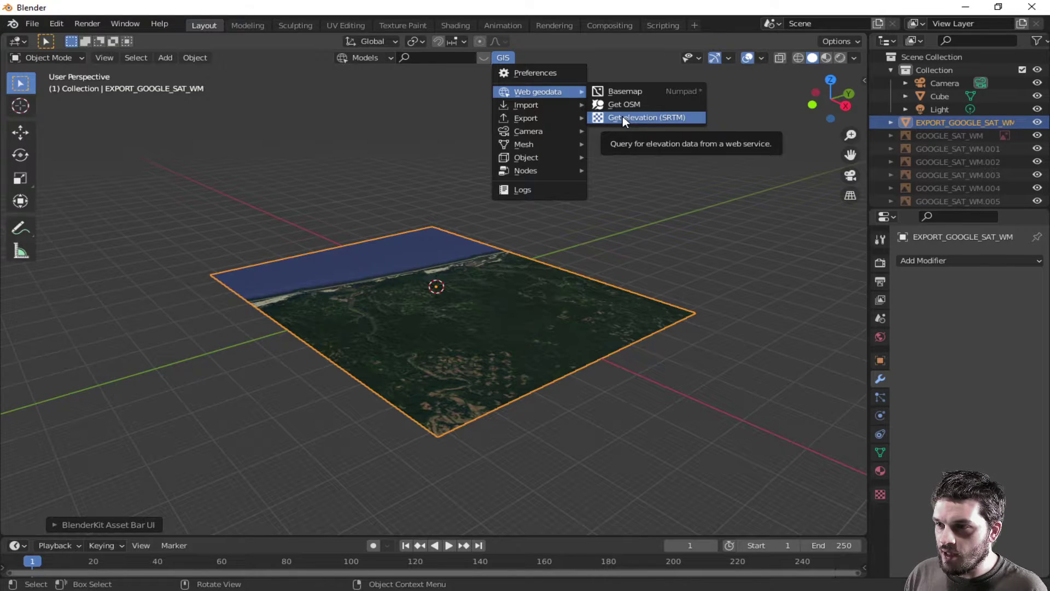
left_click(623, 116)
left_click(592, 155)
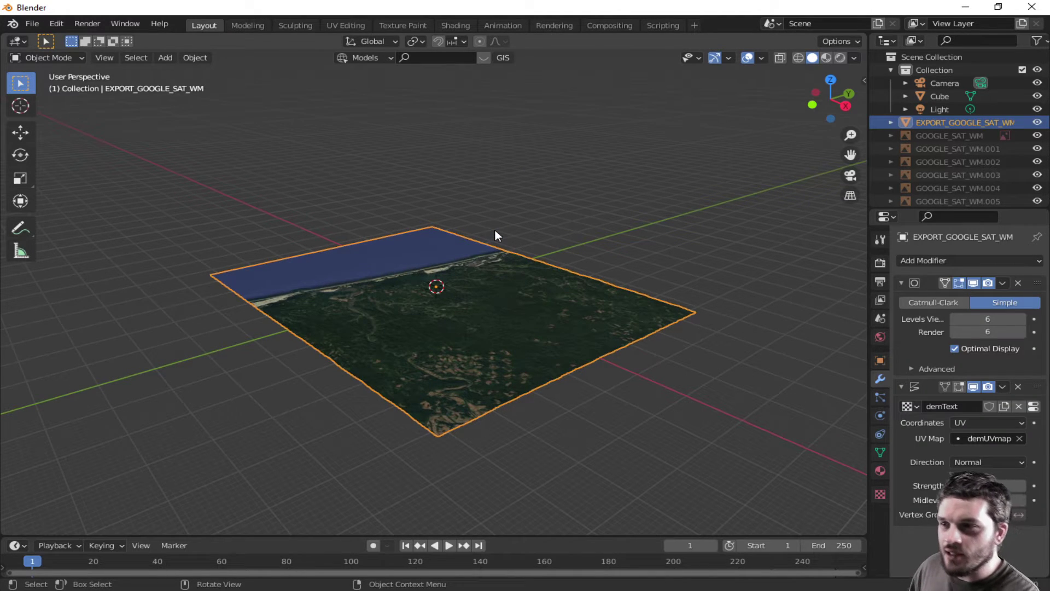
mouse_move(531, 270)
middle_mouse_down()
mouse_move(548, 299)
mouse_move(521, 334)
middle_mouse_up()
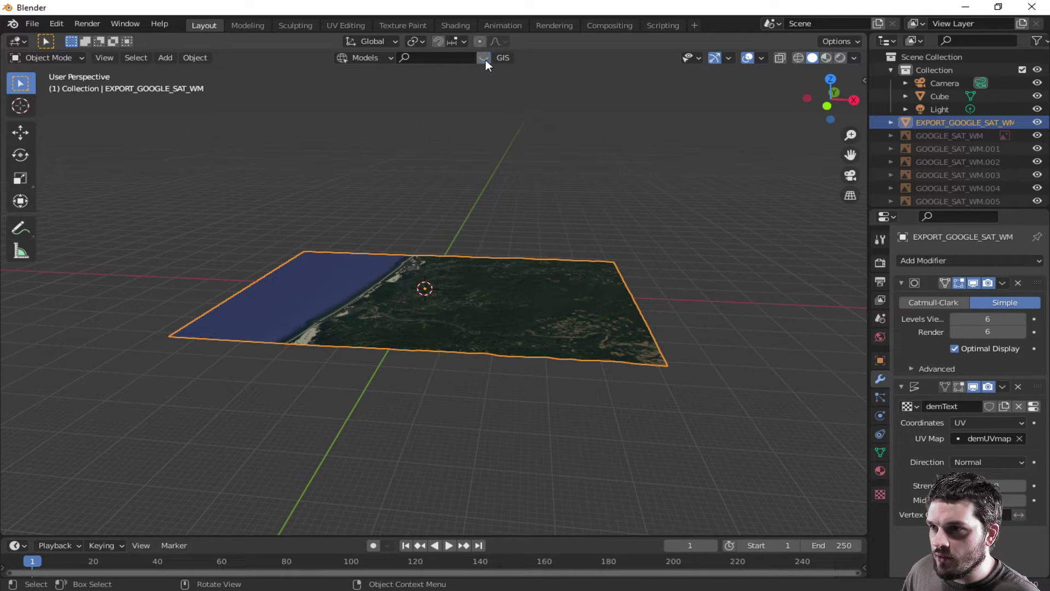
left_click(502, 59)
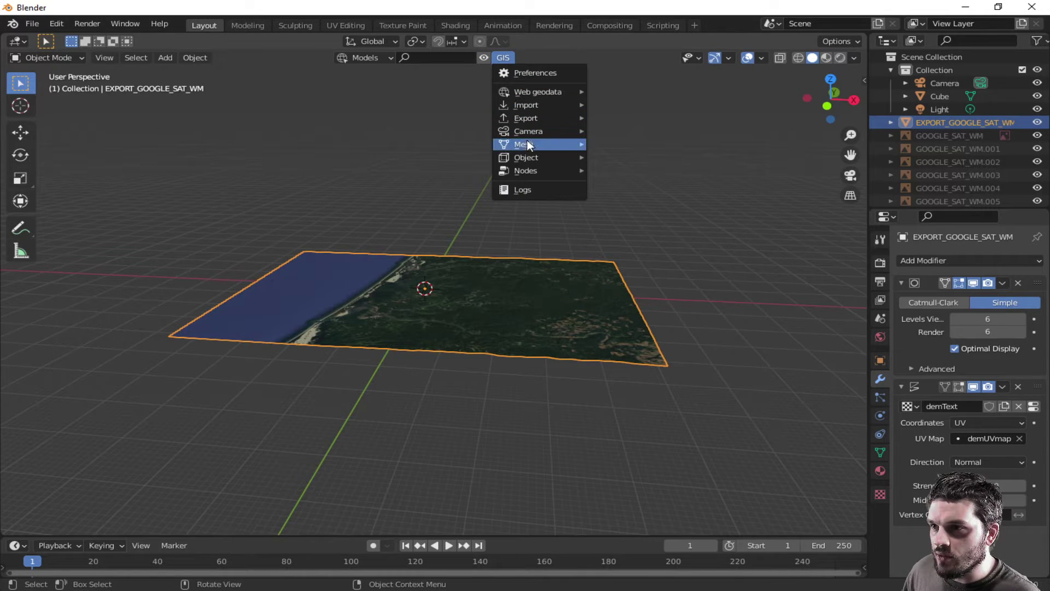
mouse_move(538, 92)
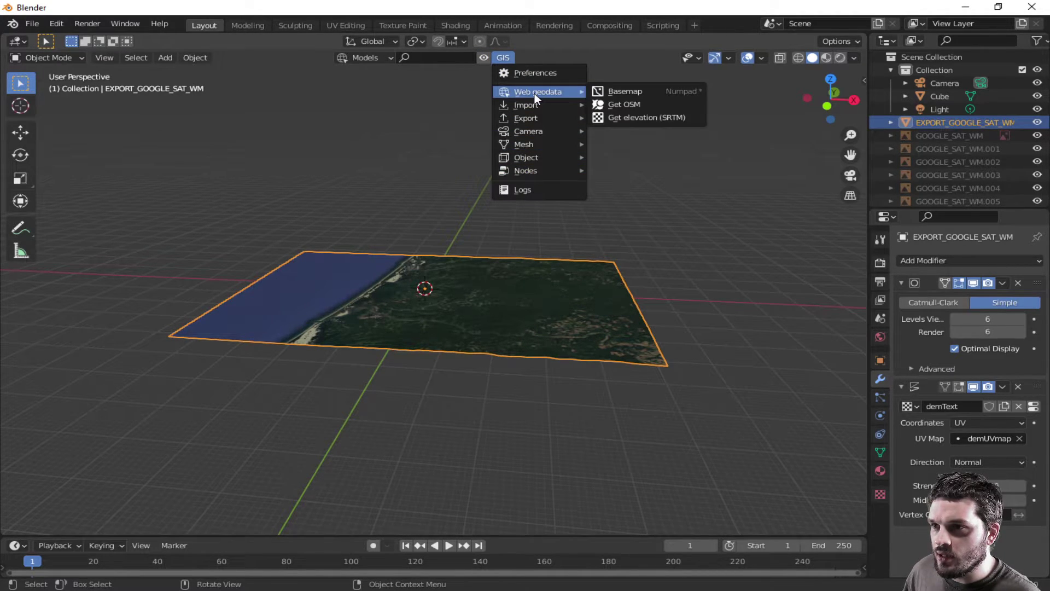
left_click(633, 107)
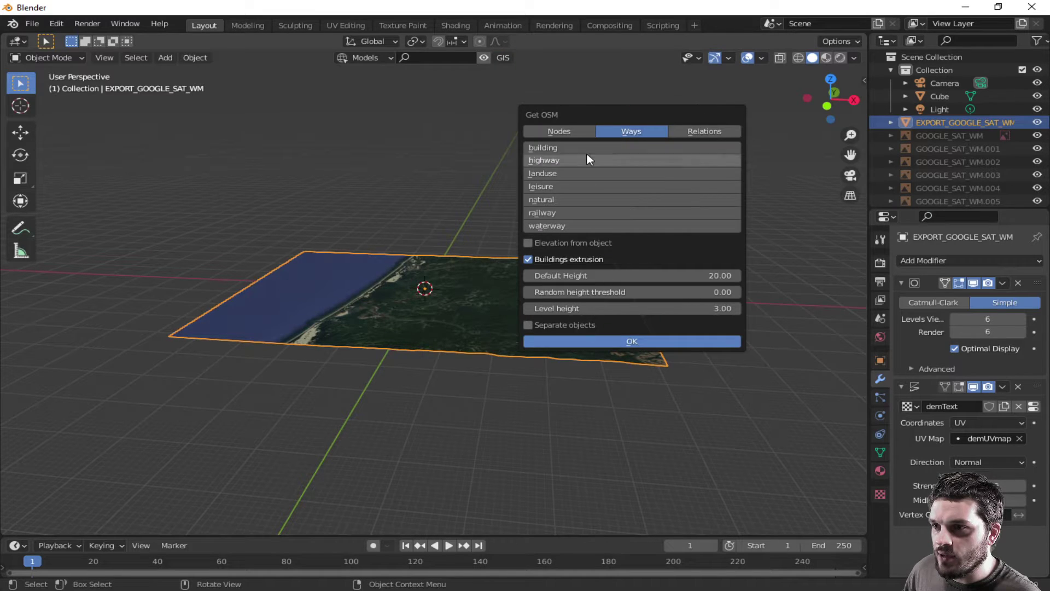
left_click_drag(554, 148, 551, 225)
left_click(558, 244)
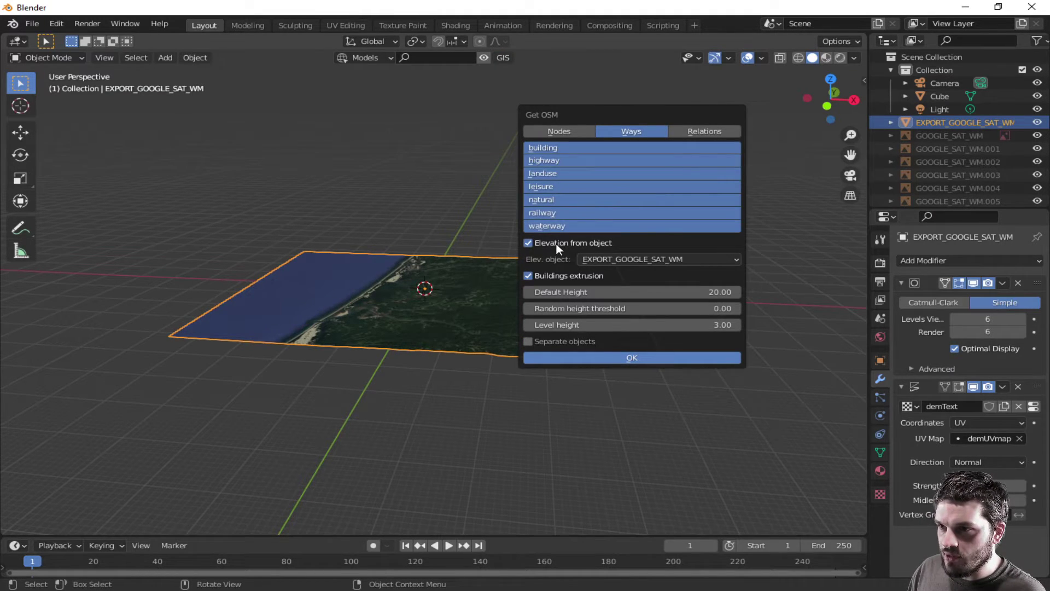
left_click(611, 361)
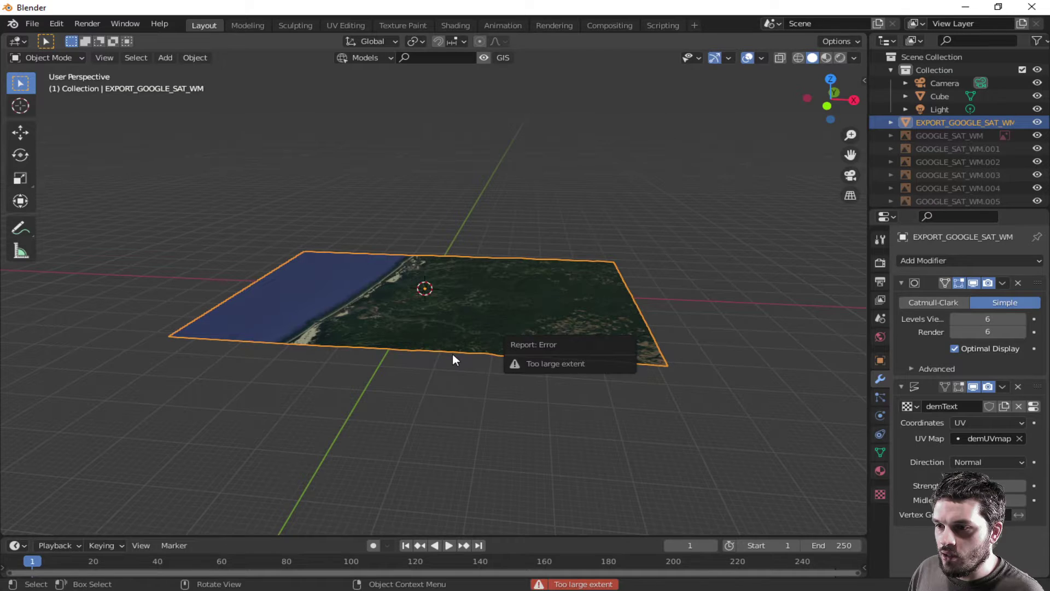
left_click(496, 57)
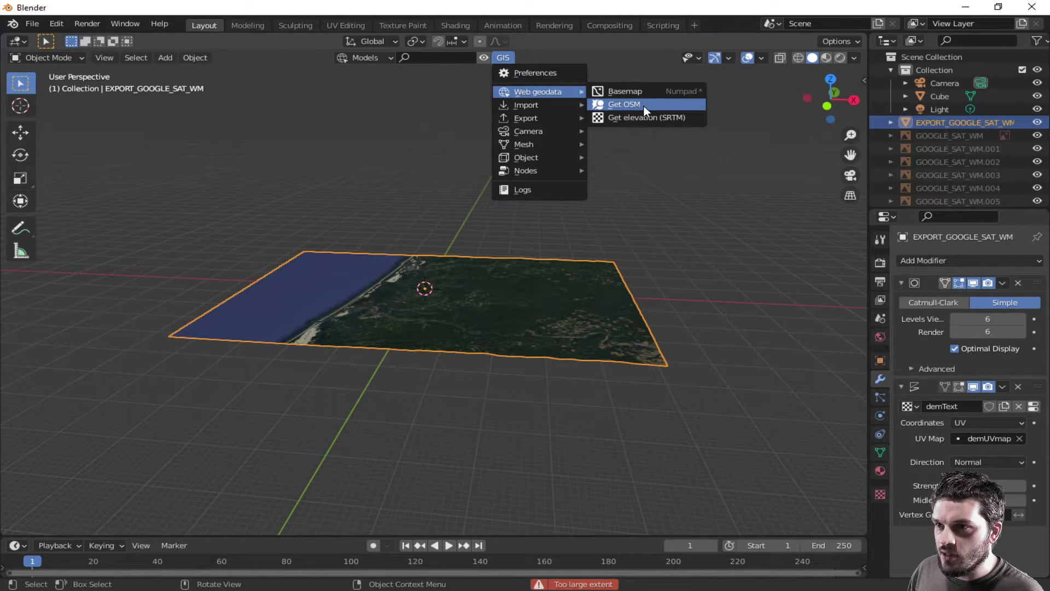
left_click(644, 104)
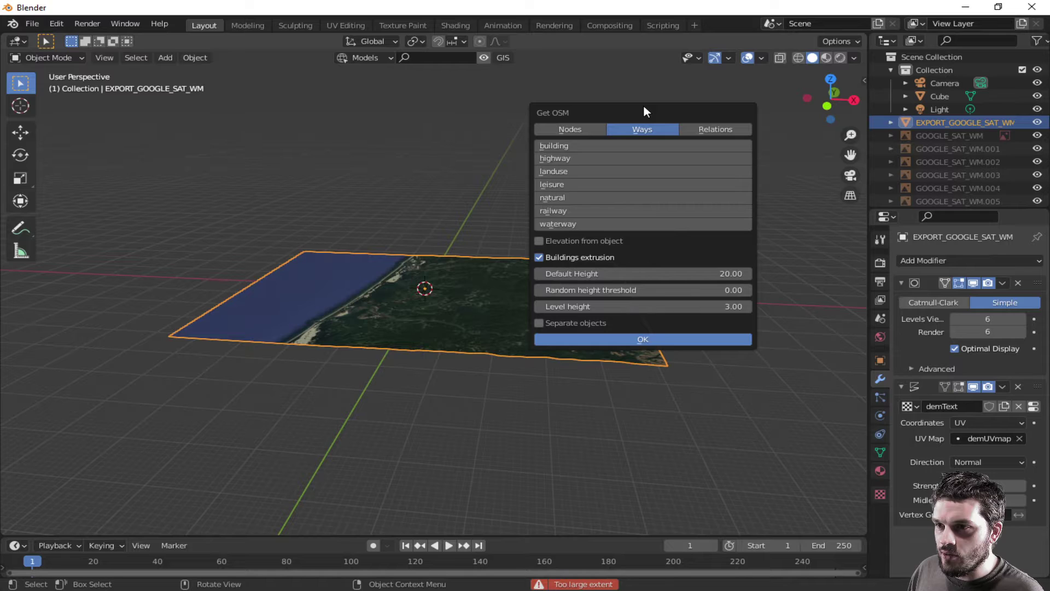
left_click(569, 147)
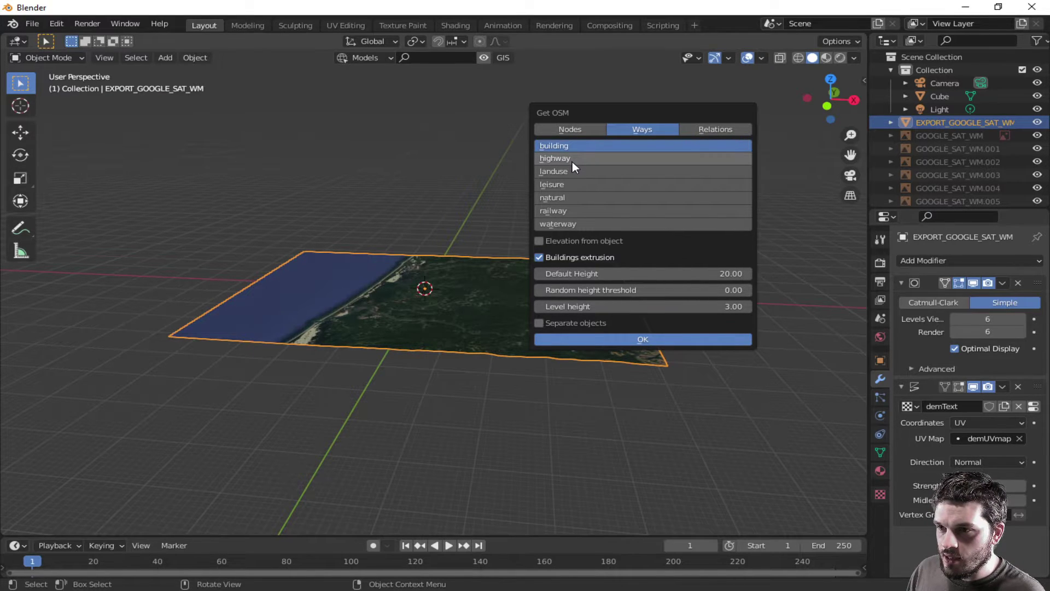
left_click(539, 240)
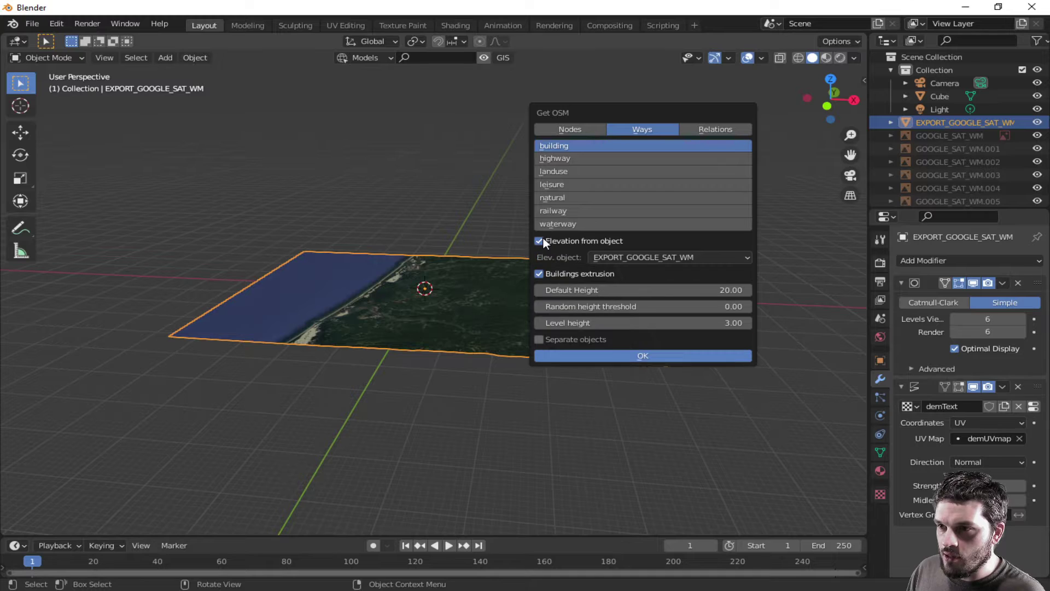
left_click_drag(568, 158, 562, 229)
left_click(627, 354)
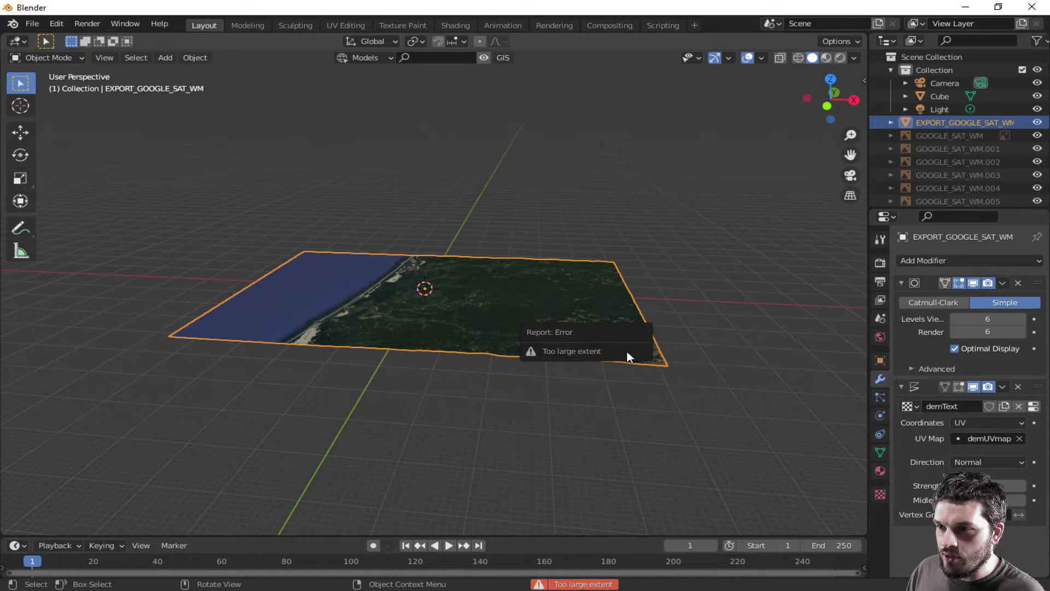
left_click(498, 57)
mouse_move(537, 91)
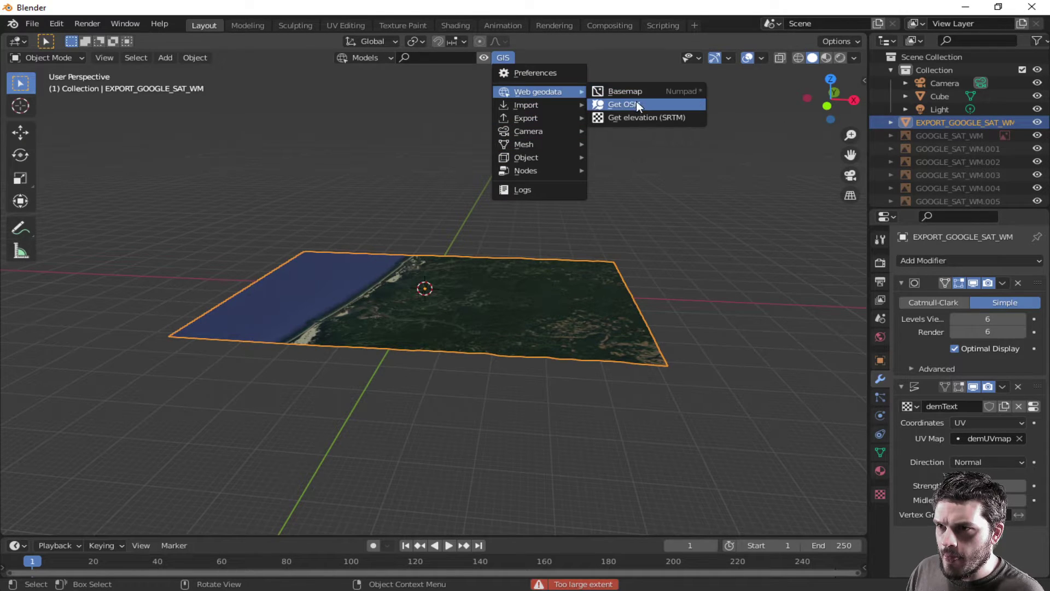
left_click(625, 104)
left_click(531, 239)
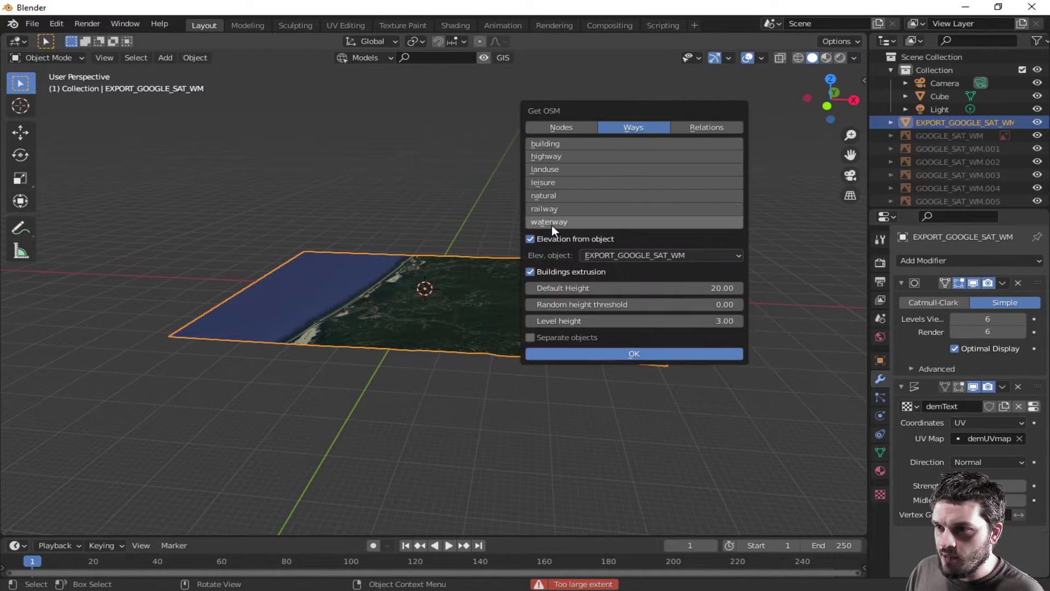
left_click(557, 145)
left_click(561, 158, "shift")
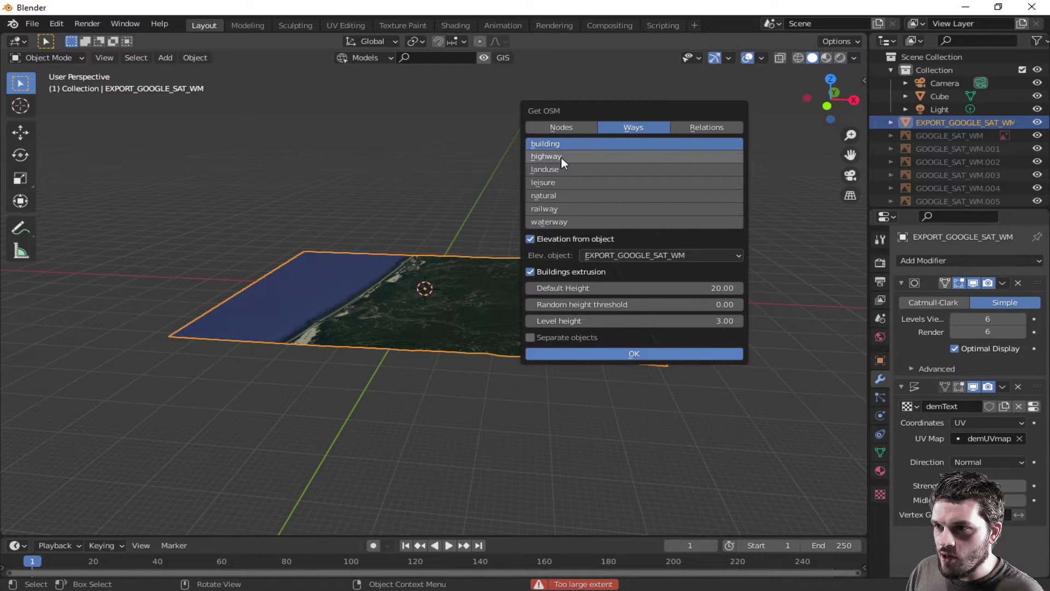
left_click(550, 182, "shift")
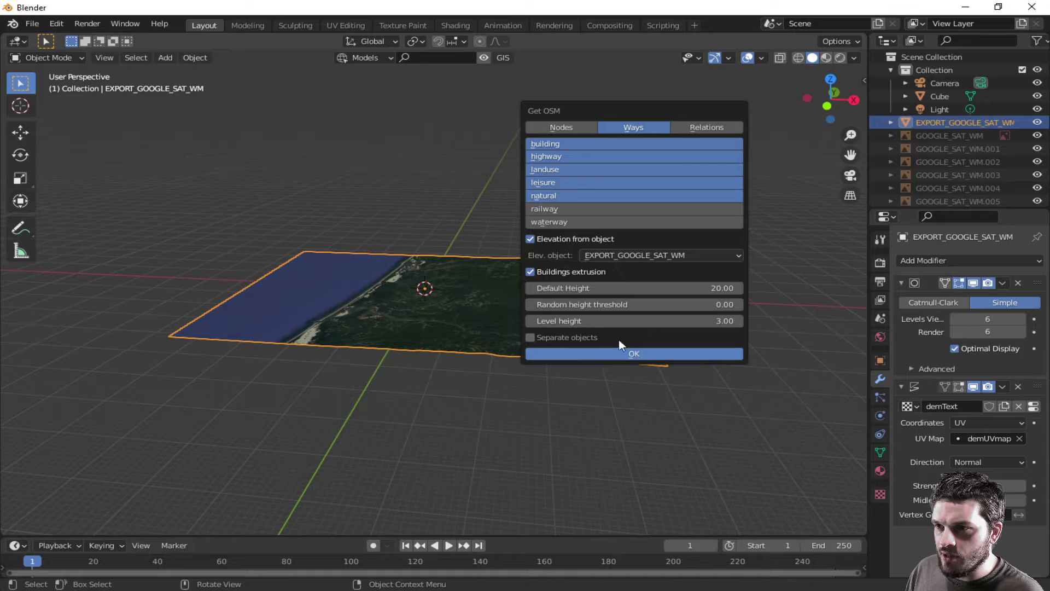
left_click(611, 354)
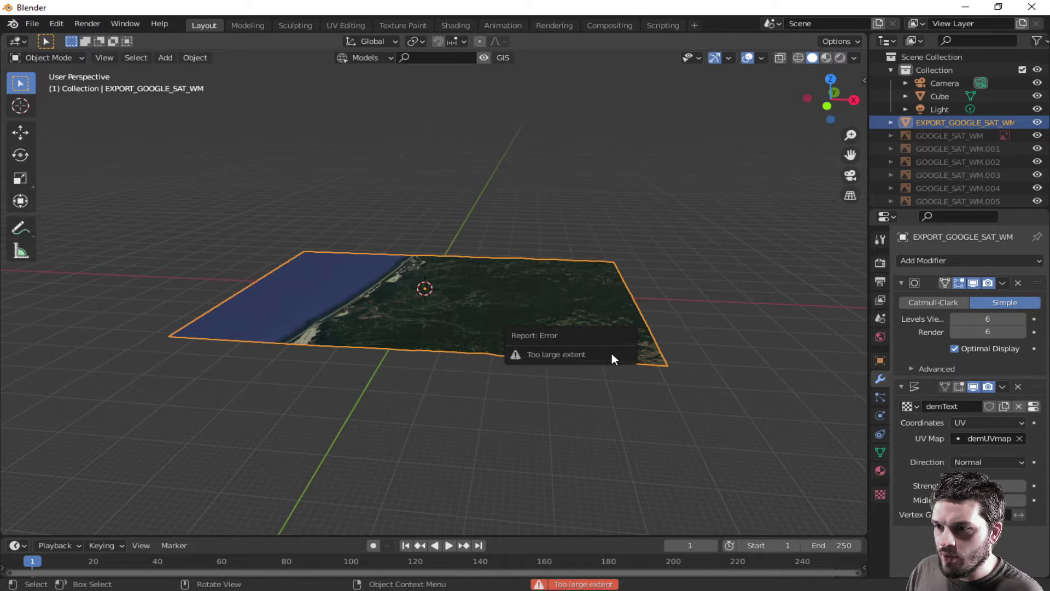
middle_click_drag(499, 359, 549, 348)
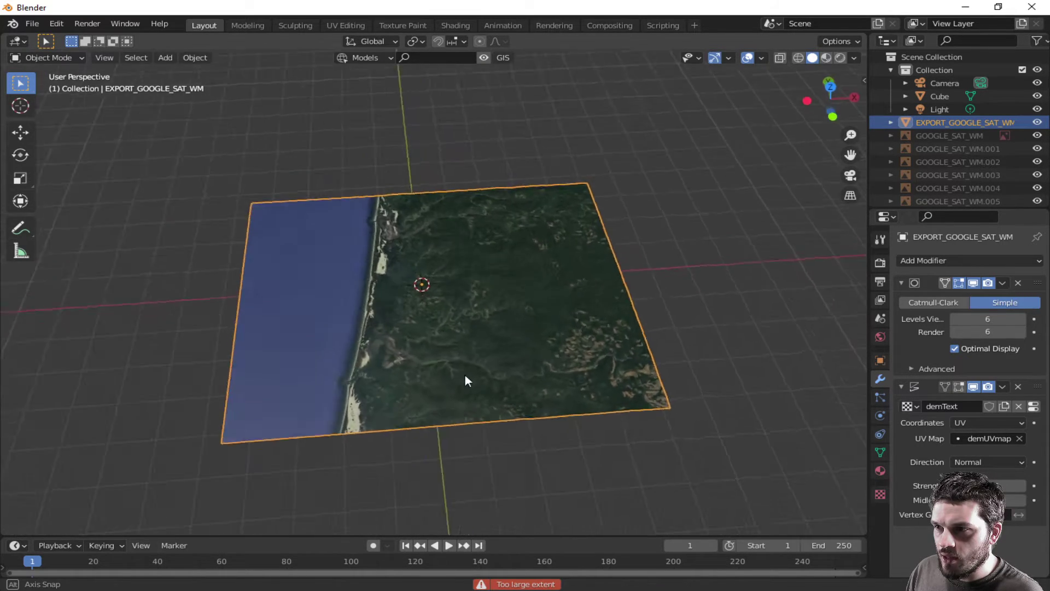
scroll(470, 385, "up", 3)
scroll(470, 385, "up", 3)
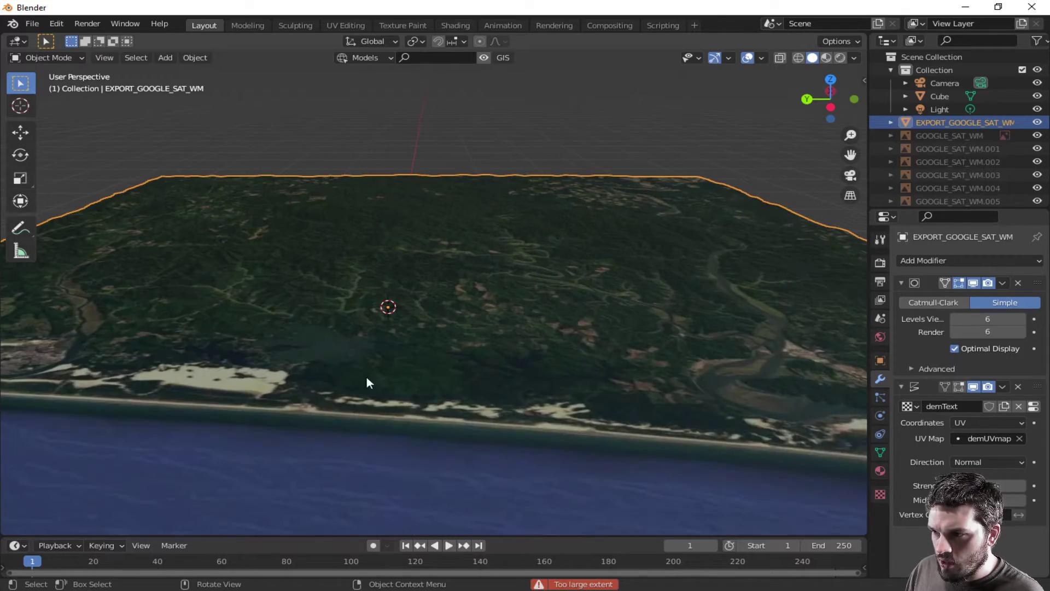
mouse_move(368, 380)
middle_mouse_down()
mouse_move(391, 399)
mouse_move(480, 401)
mouse_move(546, 376)
middle_mouse_up()
scroll(560, 392, "down", 4)
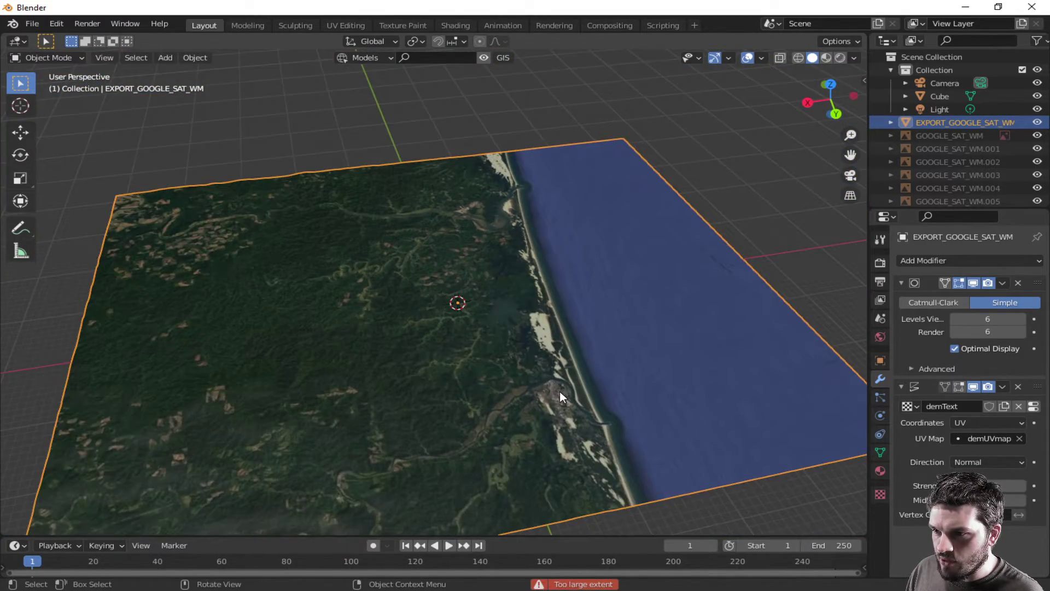
scroll(548, 368, "down", 2)
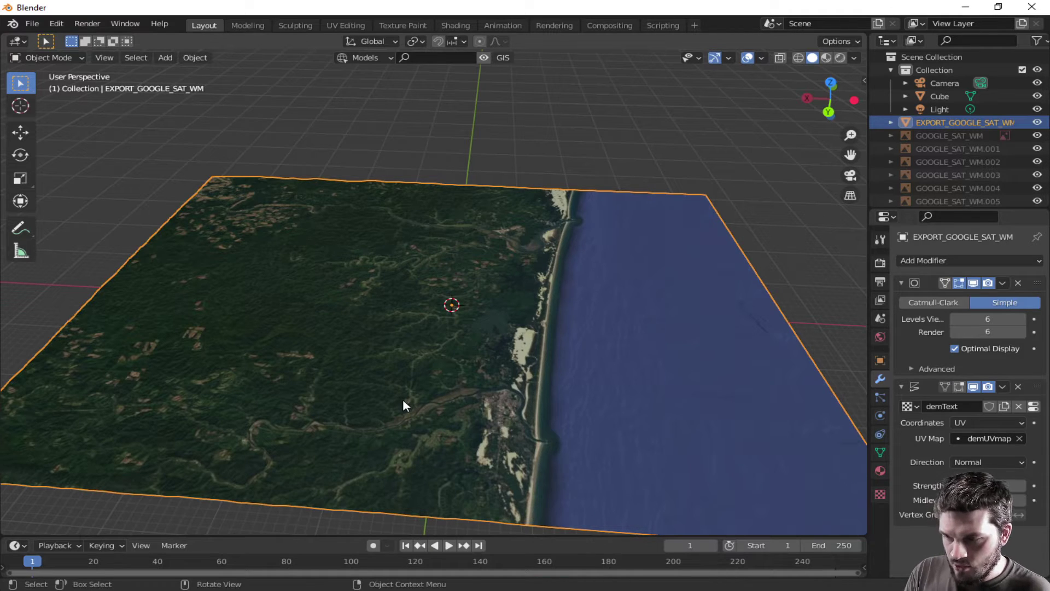
- Delete the oversized terrain plane and load the Google Satellite basemap
key("Delete")
left_click(503, 58)
mouse_move(538, 91)
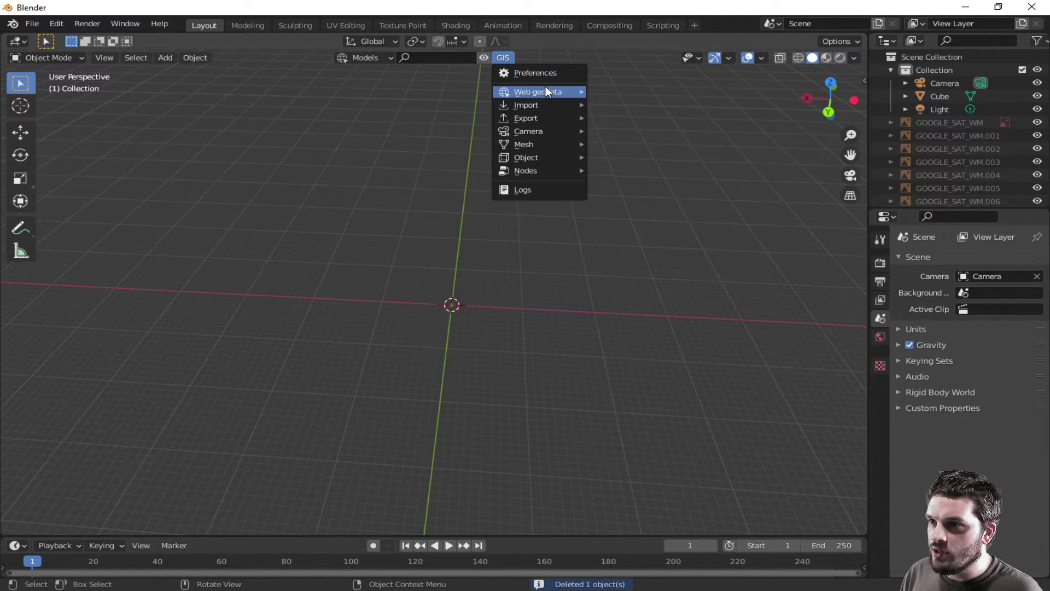
left_click(614, 90)
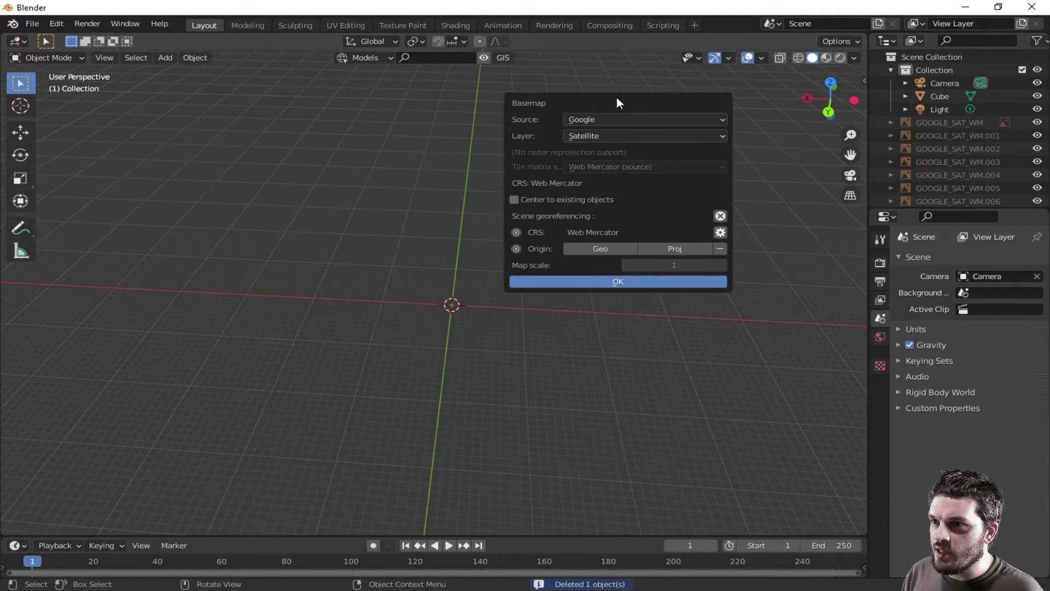
left_click(605, 282)
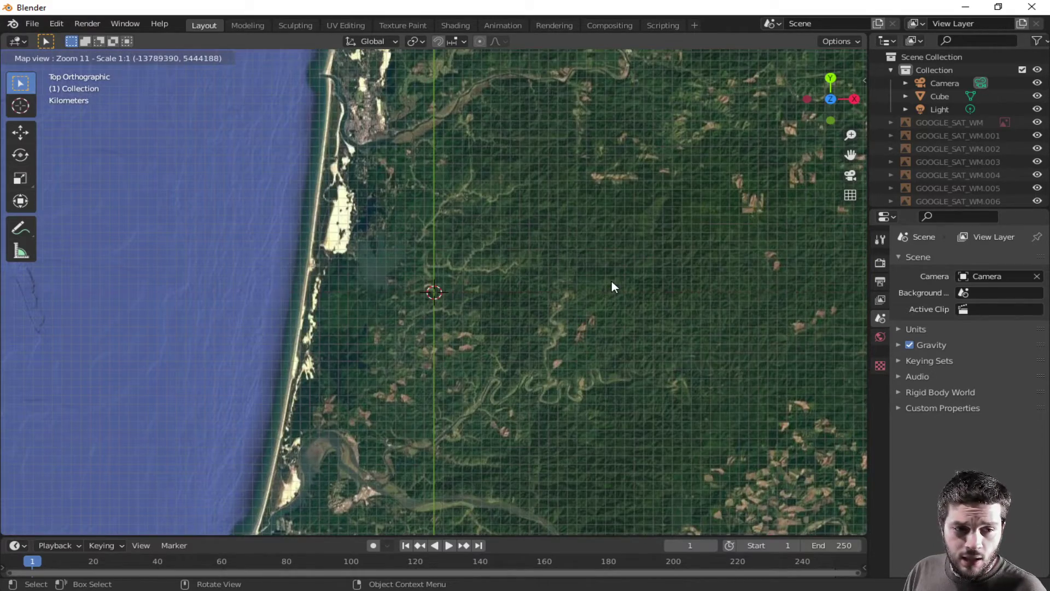
- Frame the Oregon beach and dunes and export them as a textured plane
mouse_move(437, 345)
left_mouse_down()
mouse_move(539, 356)
mouse_move(415, 362)
left_mouse_up()
scroll(461, 344, "down", 1)
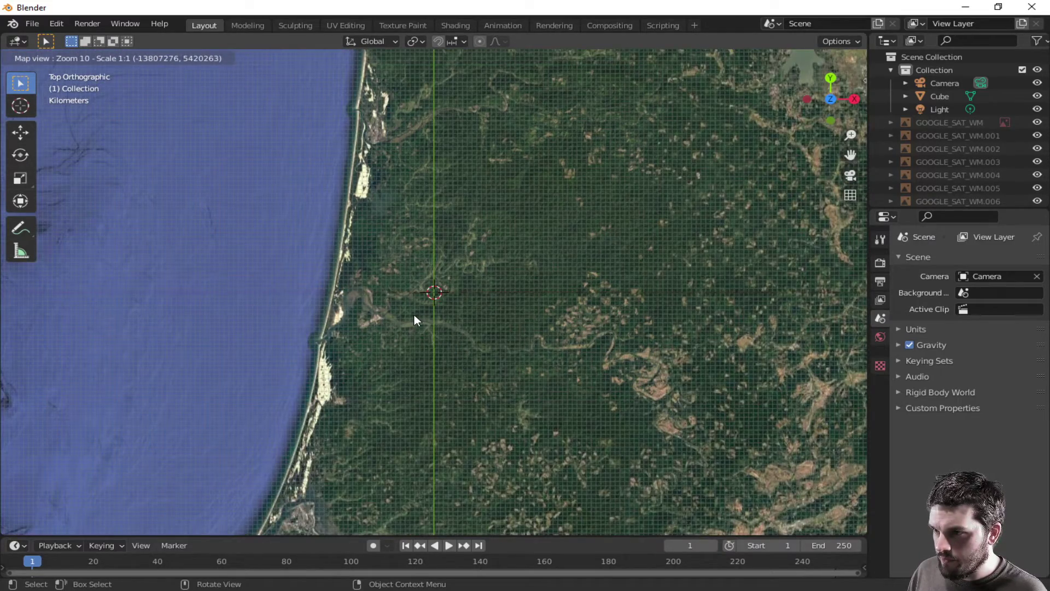
scroll(415, 314, "up", 1)
scroll(323, 334, "up", 1)
left_click_drag(438, 362, 569, 389)
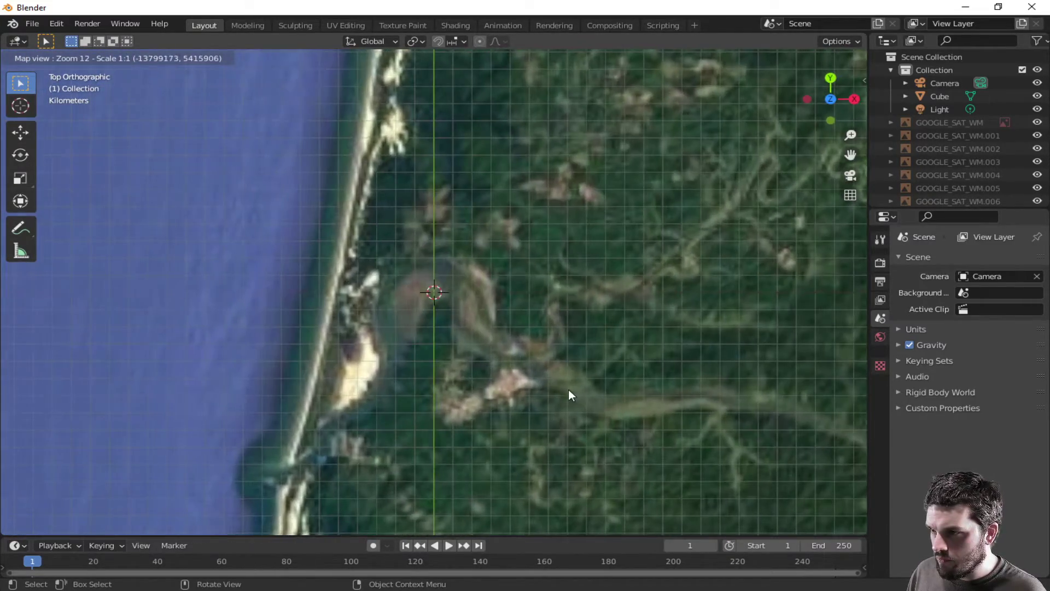
scroll(385, 327, "up", 1)
scroll(384, 329, "up", 2)
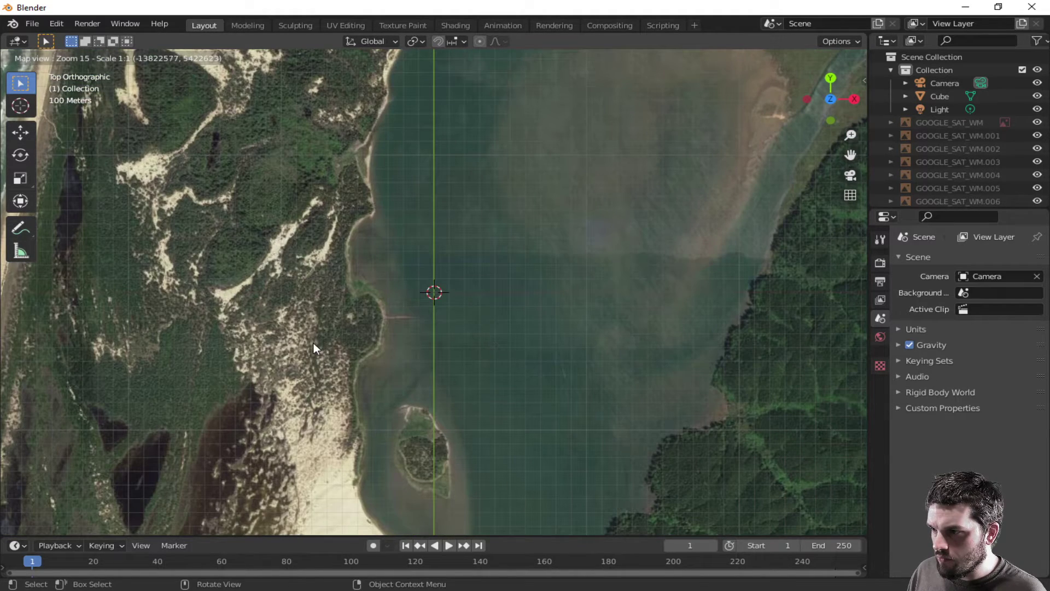
left_click_drag(312, 345, 672, 351)
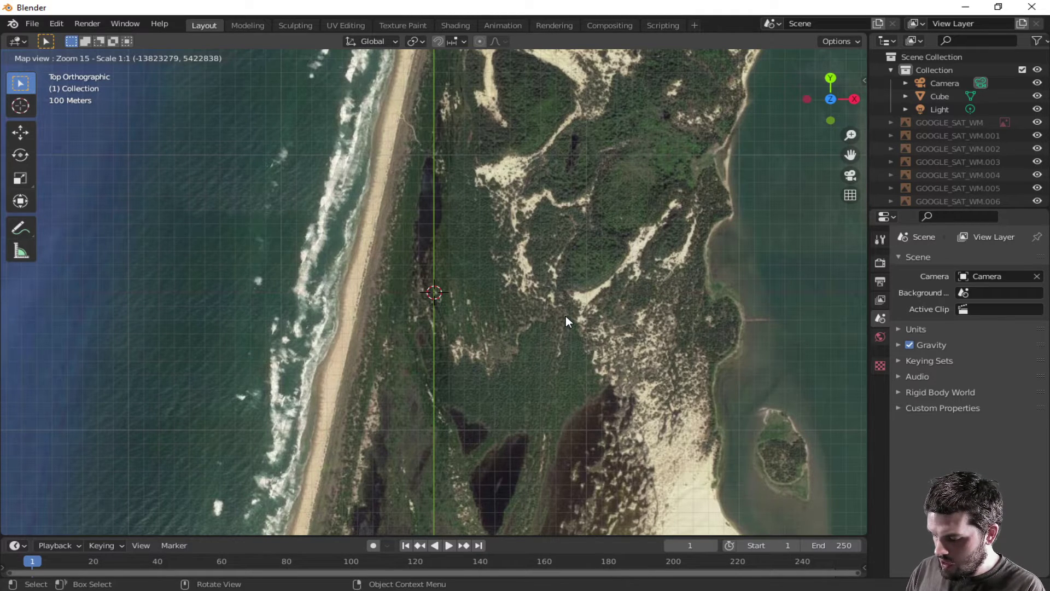
key("e")
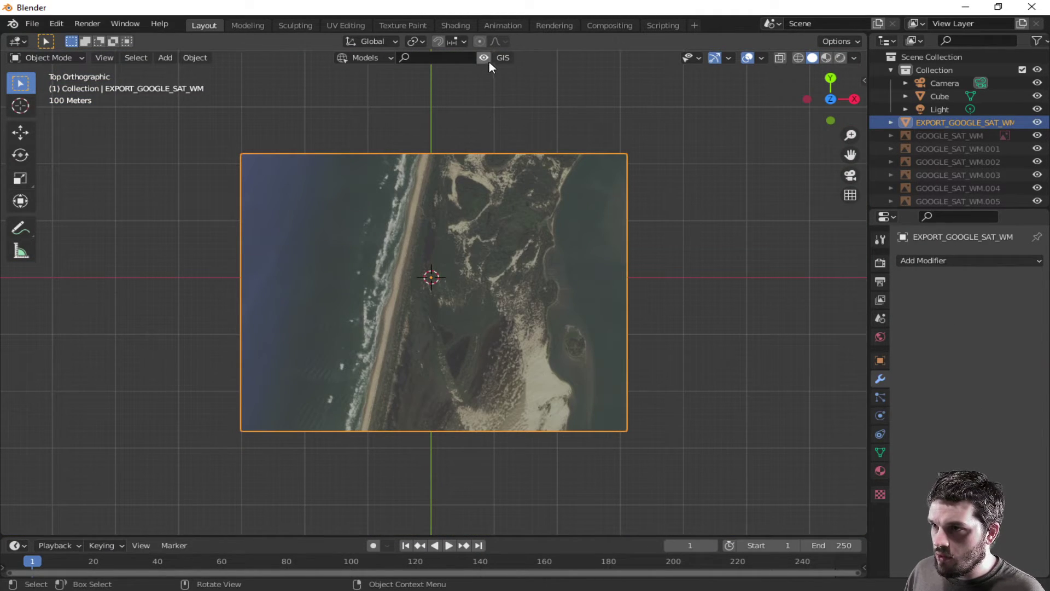
- Import OSM ways, building through railway, with elevation taken from the export plane
middle_click_drag(489, 61, 485, 154)
left_click(502, 56)
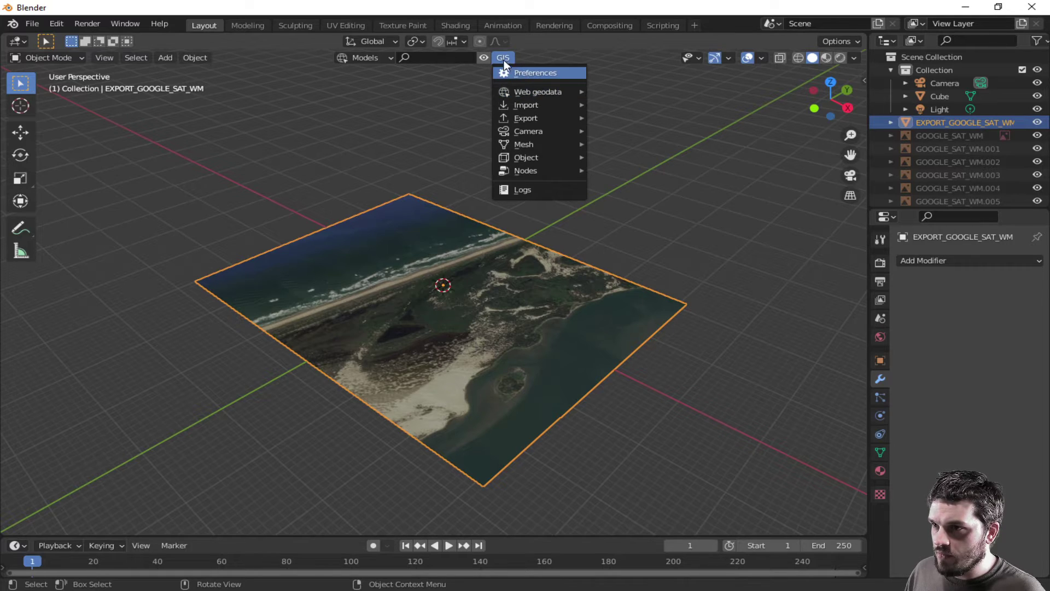
mouse_move(538, 92)
left_click(622, 103)
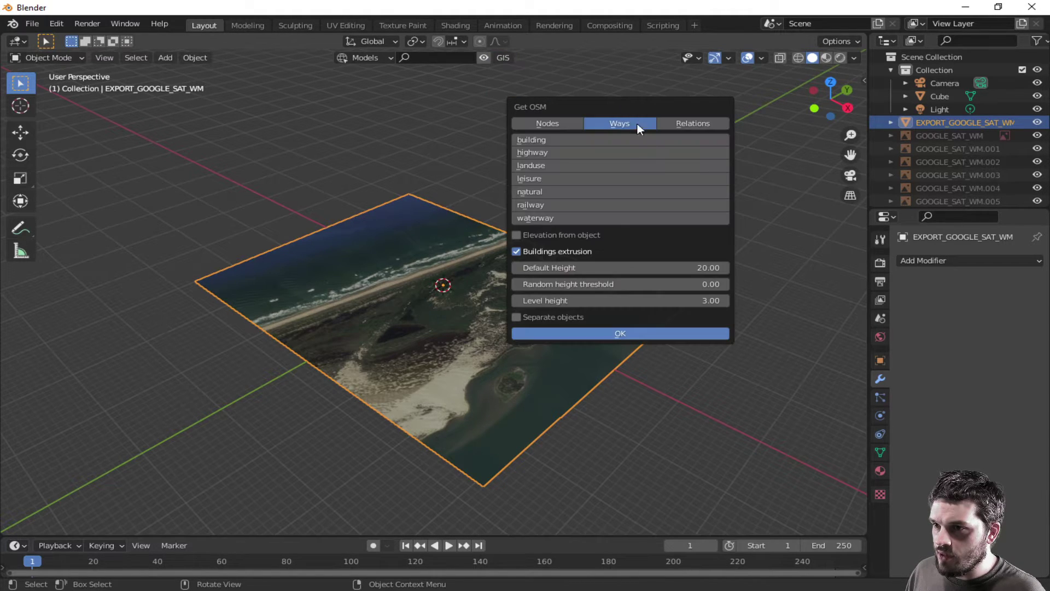
left_click_drag(569, 138, 570, 218)
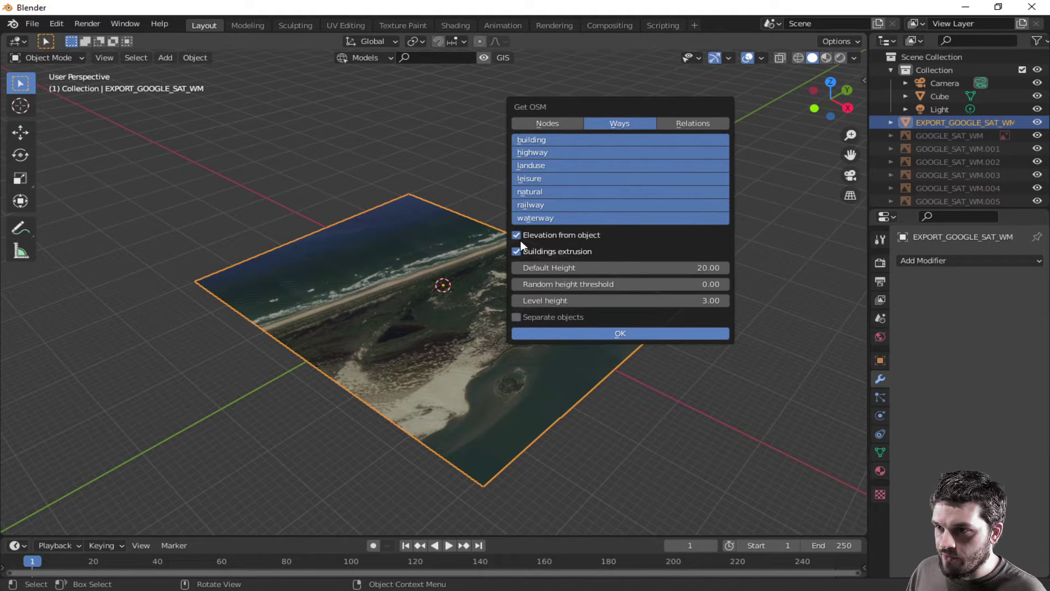
left_click(669, 248)
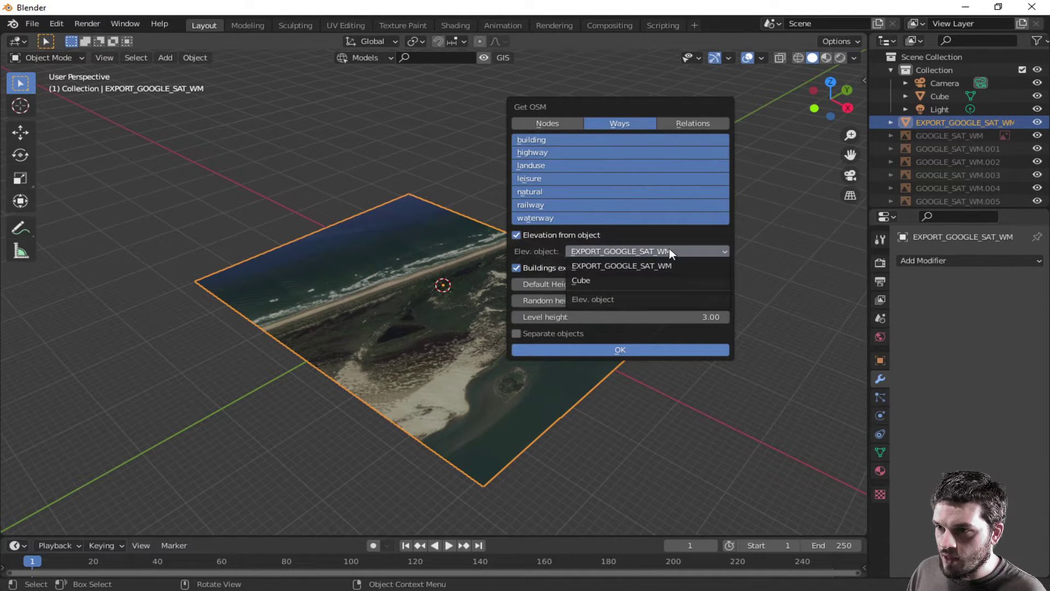
left_click(611, 353)
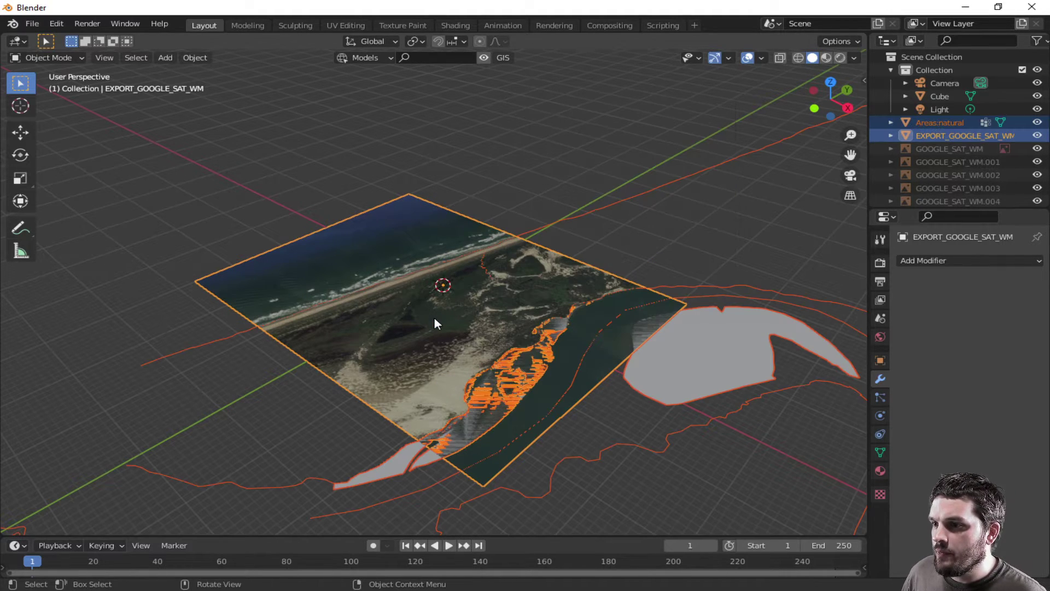
- Select the map plane, starting and then cancelling a move
middle_click_drag(723, 270, 549, 346)
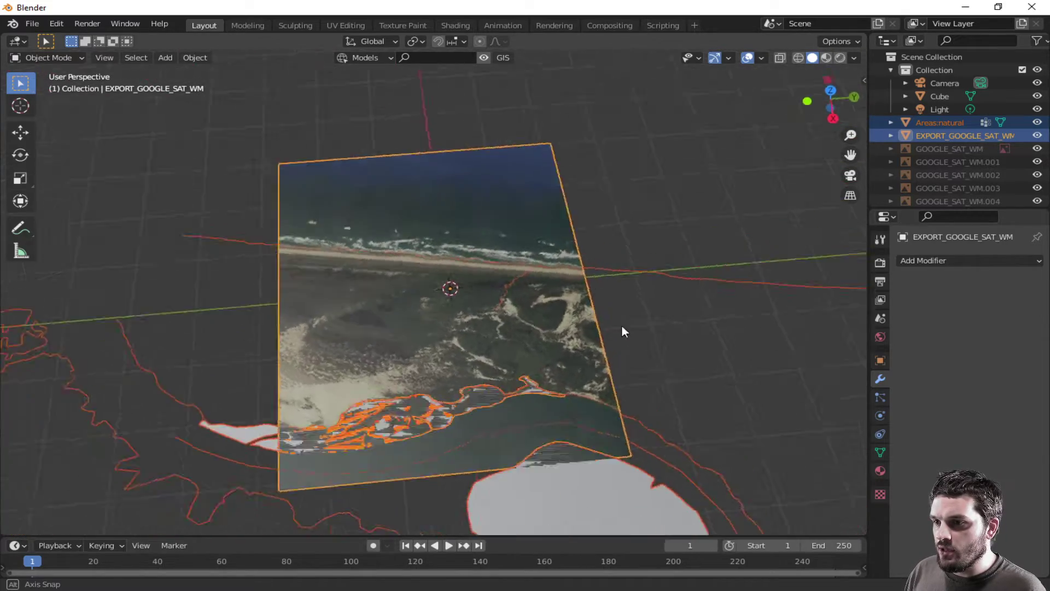
left_click(537, 410)
left_click(503, 370)
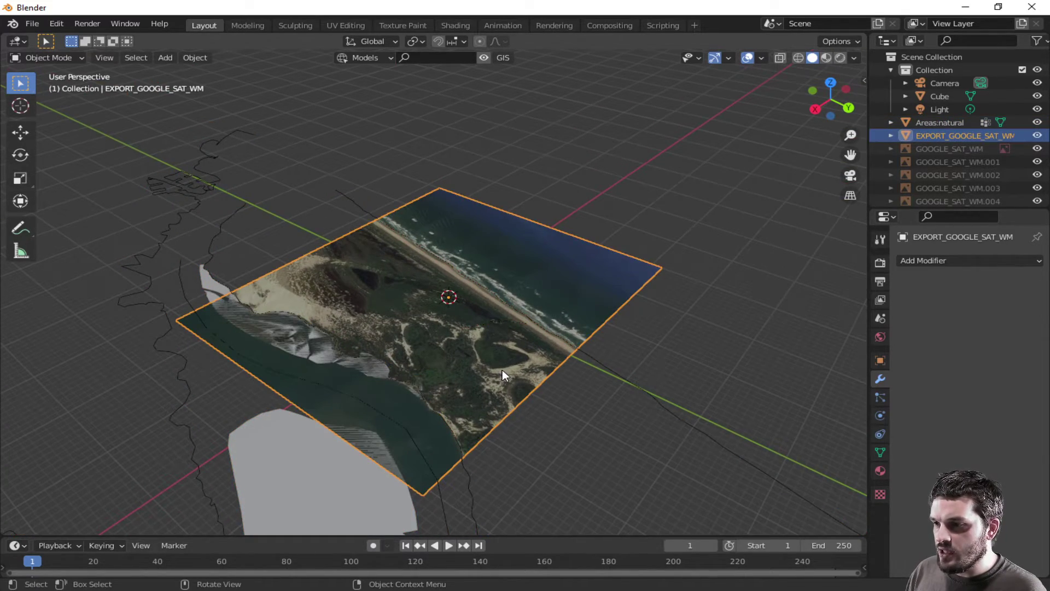
key("g")
key("Escape")
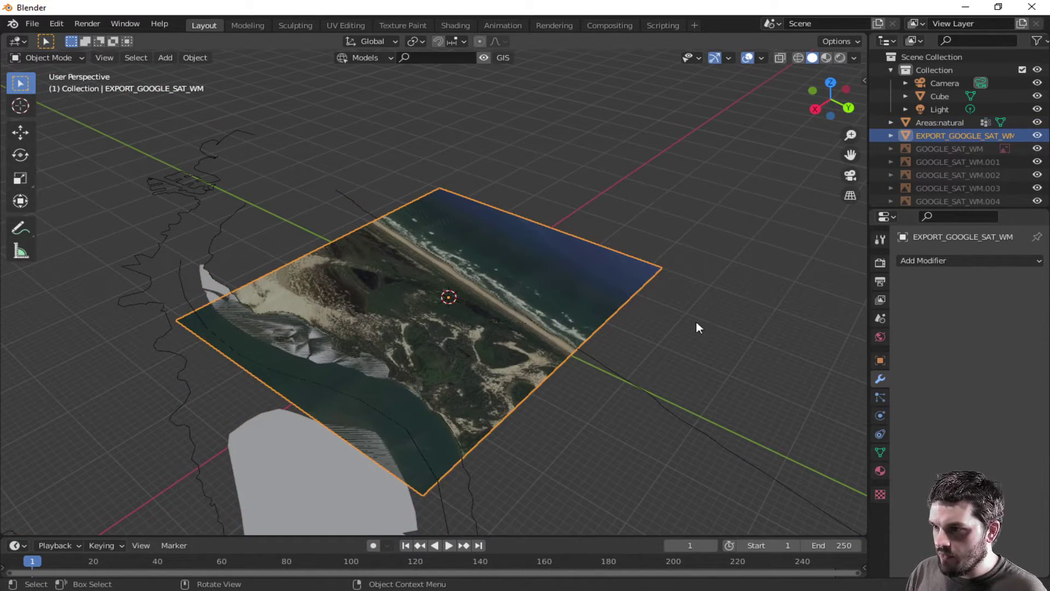
mouse_move(590, 421)
middle_mouse_down()
mouse_move(515, 370)
mouse_move(567, 416)
middle_mouse_up()
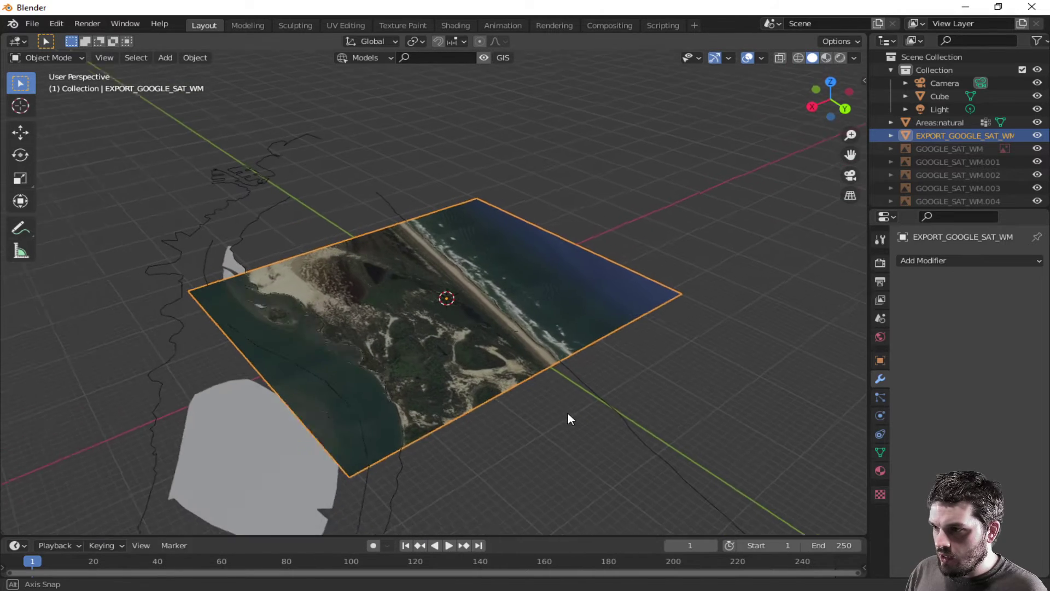
- Give Areas:natural a new dark blue material and preview it in Rendered shading
left_click(246, 476)
left_click(880, 471)
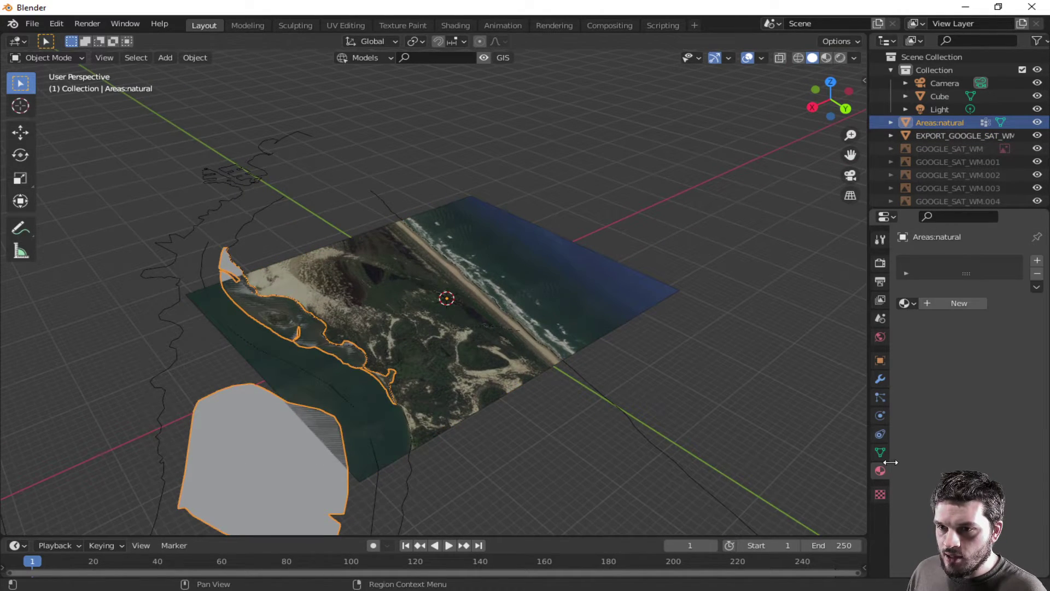
left_click(965, 305)
left_click(989, 417)
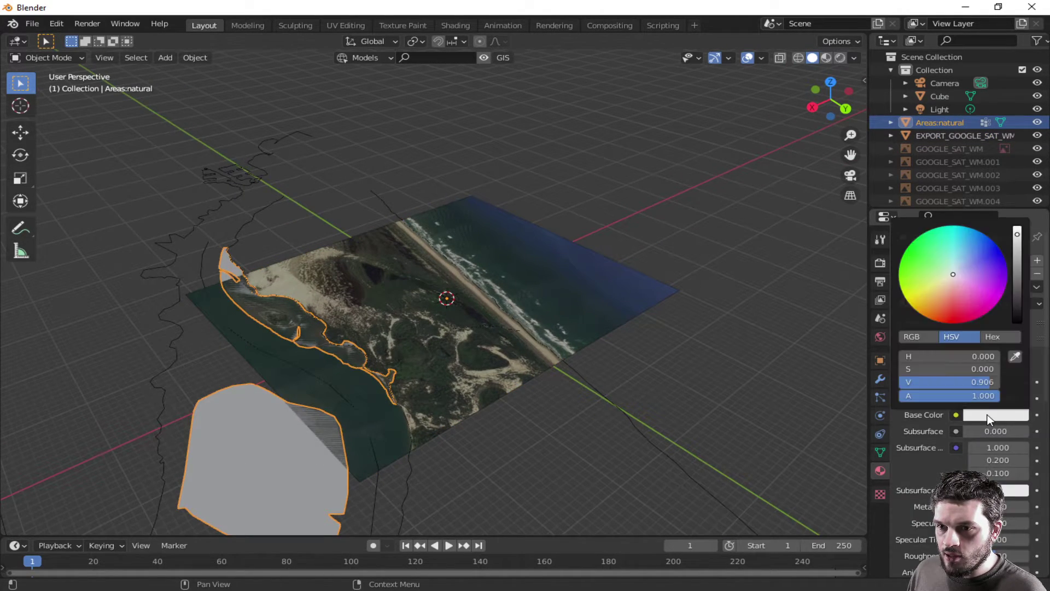
left_click(993, 249)
left_click_drag(1017, 249, 1017, 287)
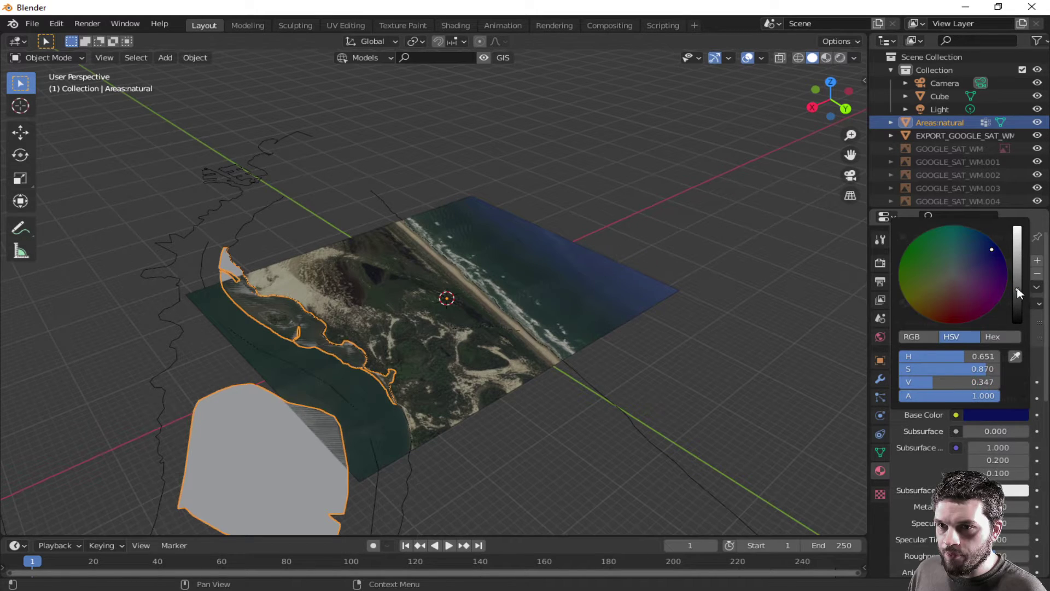
left_click(840, 56)
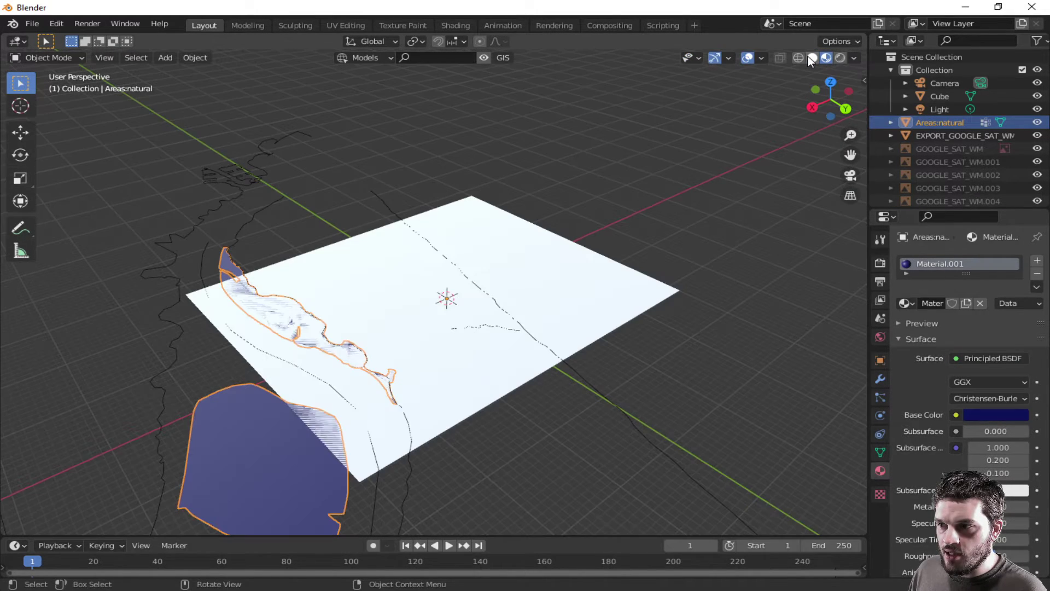
- Select the Ways:natural outlines and orbit to see them swing below the plane
mouse_move(474, 482)
middle_mouse_down()
mouse_move(565, 445)
mouse_move(626, 439)
mouse_move(579, 335)
middle_mouse_up()
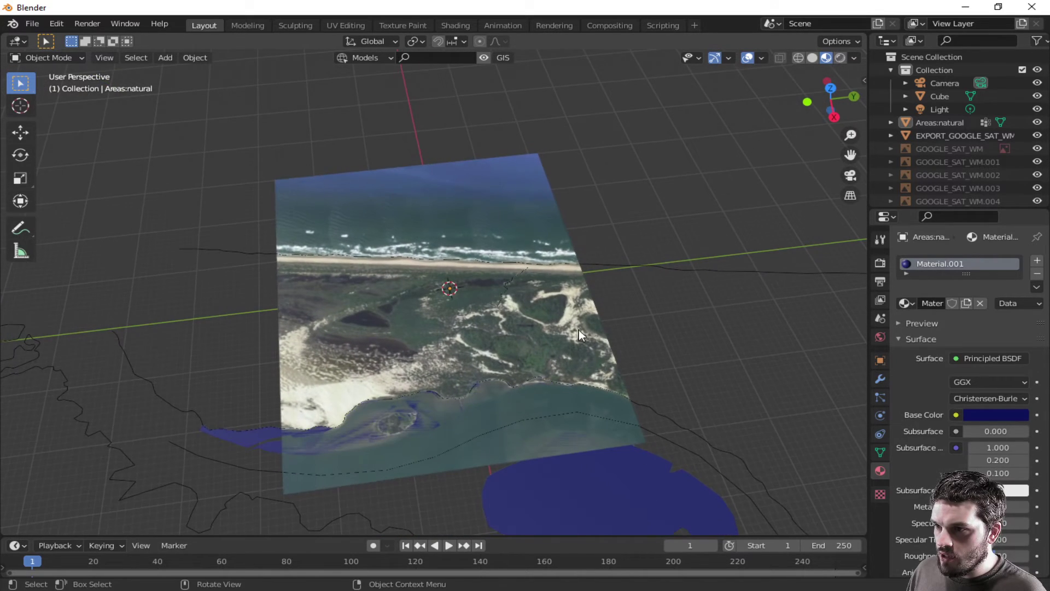
left_click(623, 272)
scroll(653, 271, "down", 3)
scroll(682, 294, "down", 2)
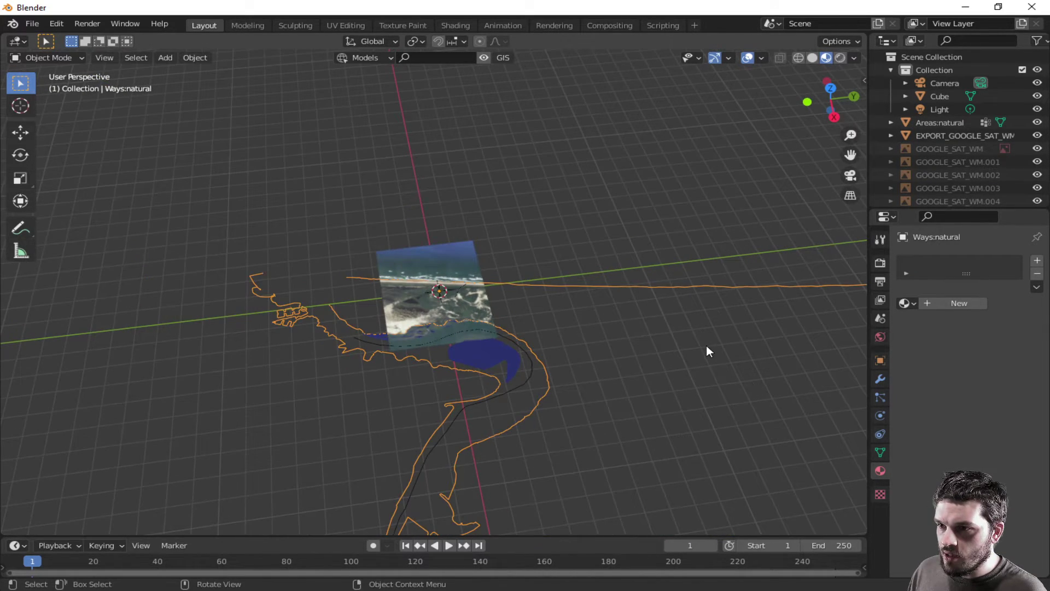
scroll(707, 346, "up", 4)
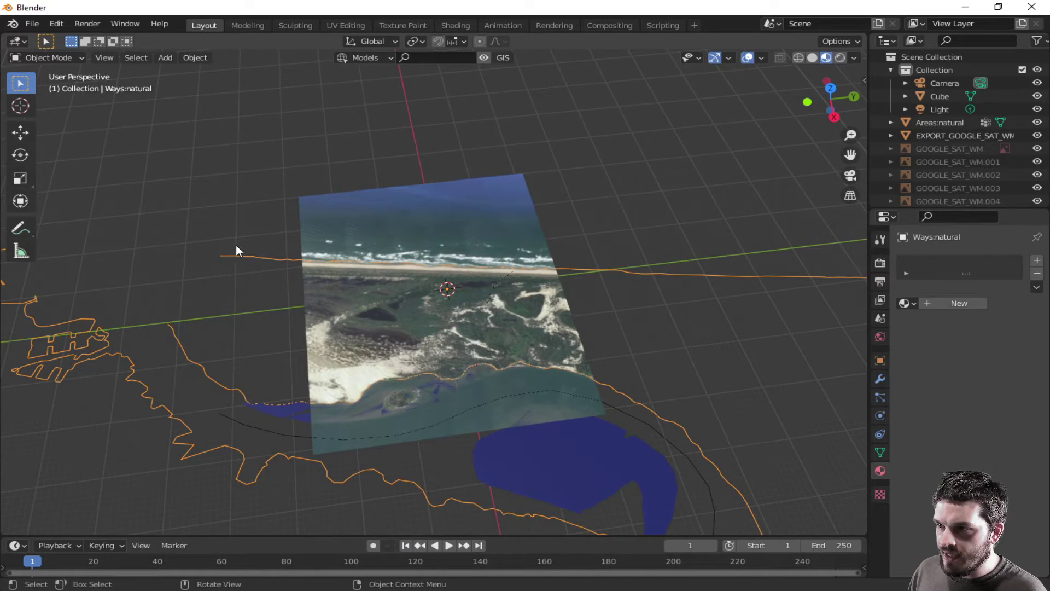
mouse_move(171, 293)
middle_mouse_down()
mouse_move(286, 326)
mouse_move(511, 346)
middle_mouse_up()
scroll(520, 246, "down", 3)
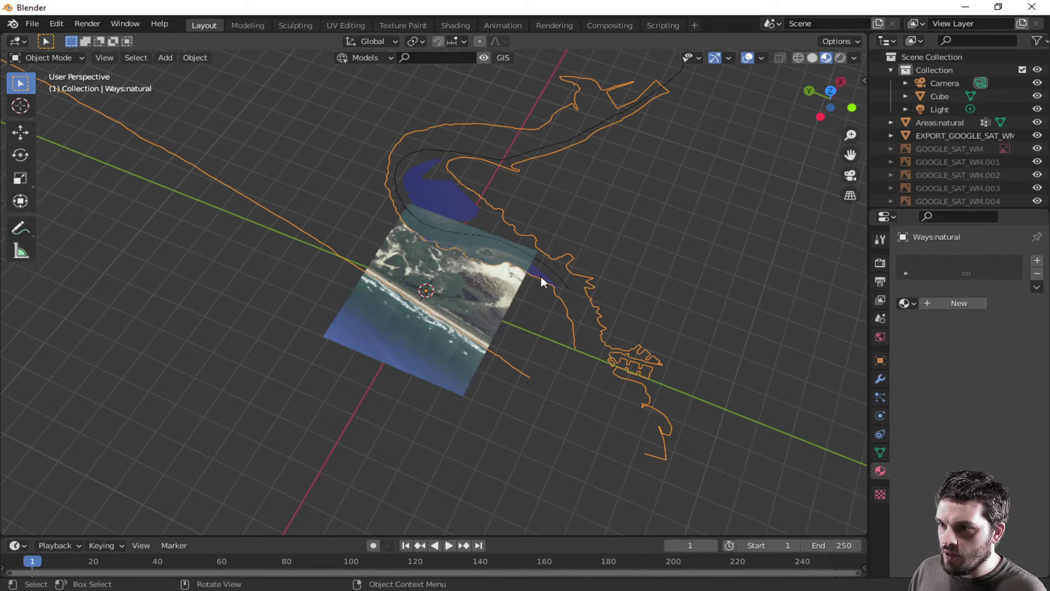
middle_click_drag(559, 301, 343, 321)
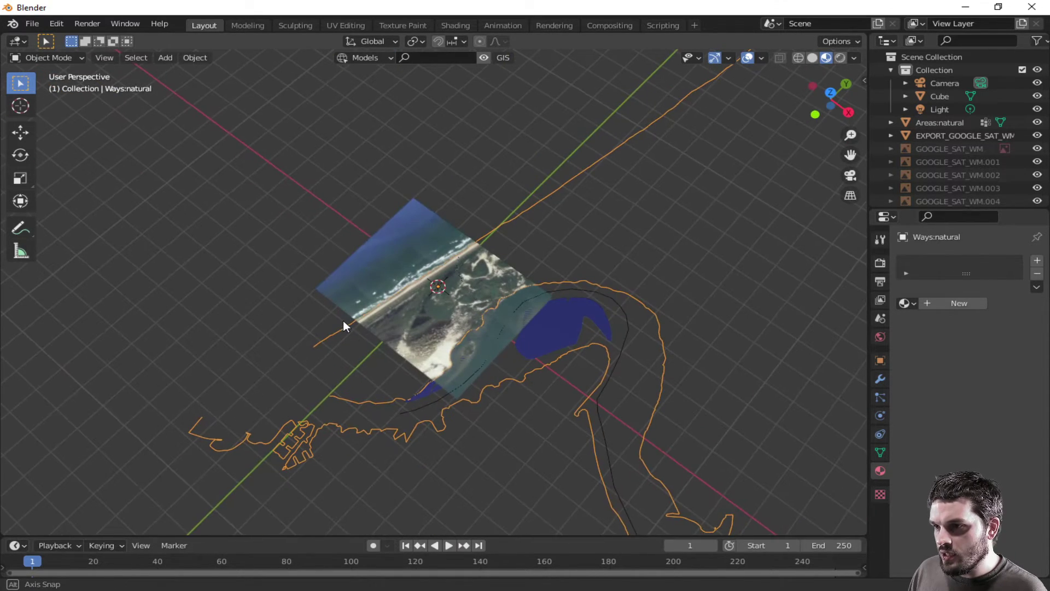
scroll(421, 322, "up", 5)
scroll(422, 322, "up", 3)
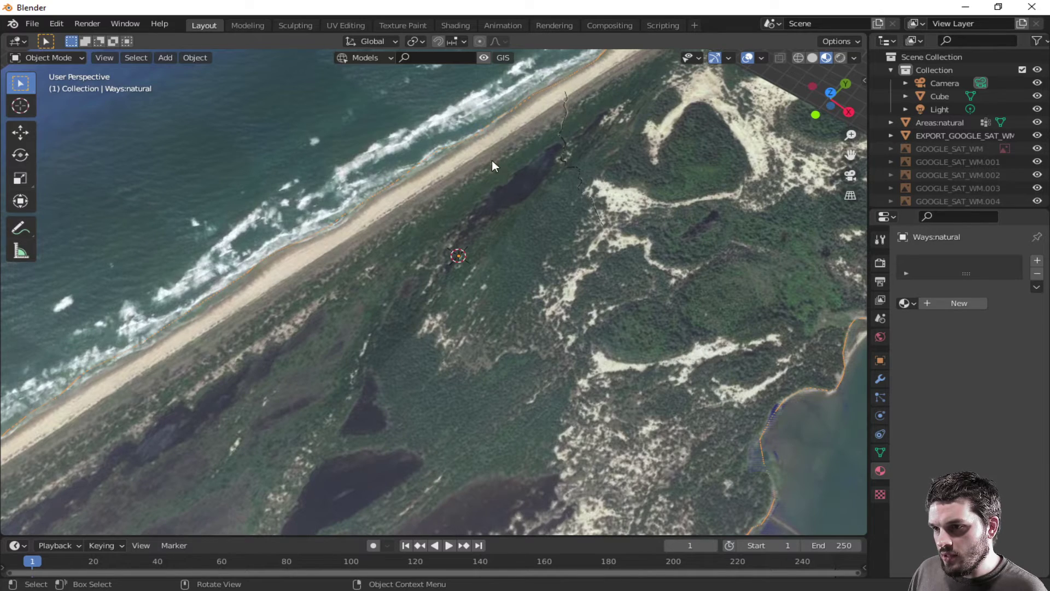
scroll(707, 449, "down", 1)
scroll(694, 442, "down", 3)
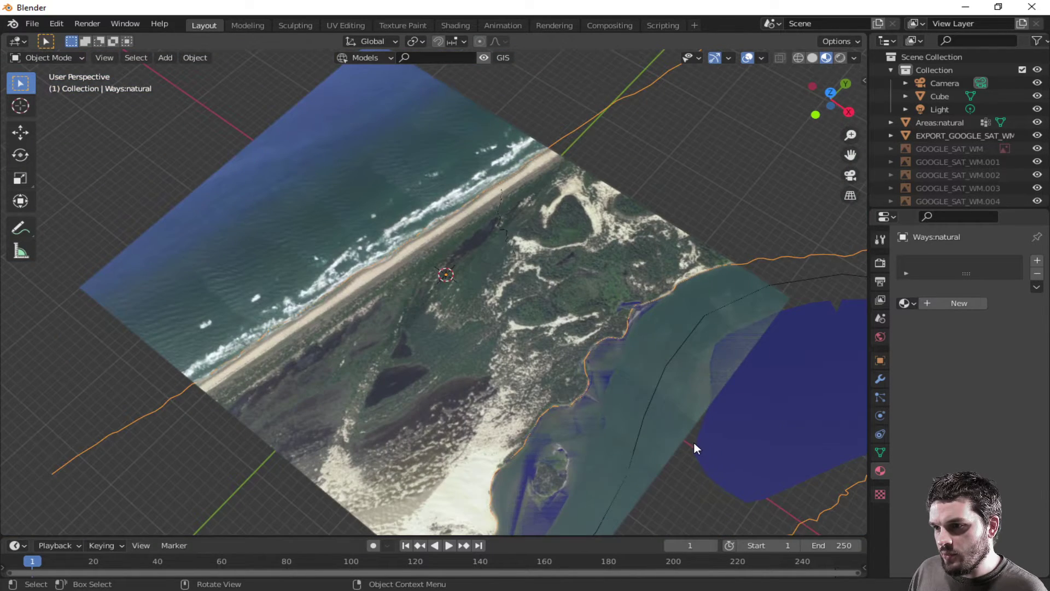
scroll(609, 437, "down", 3)
scroll(430, 349, "up", 2)
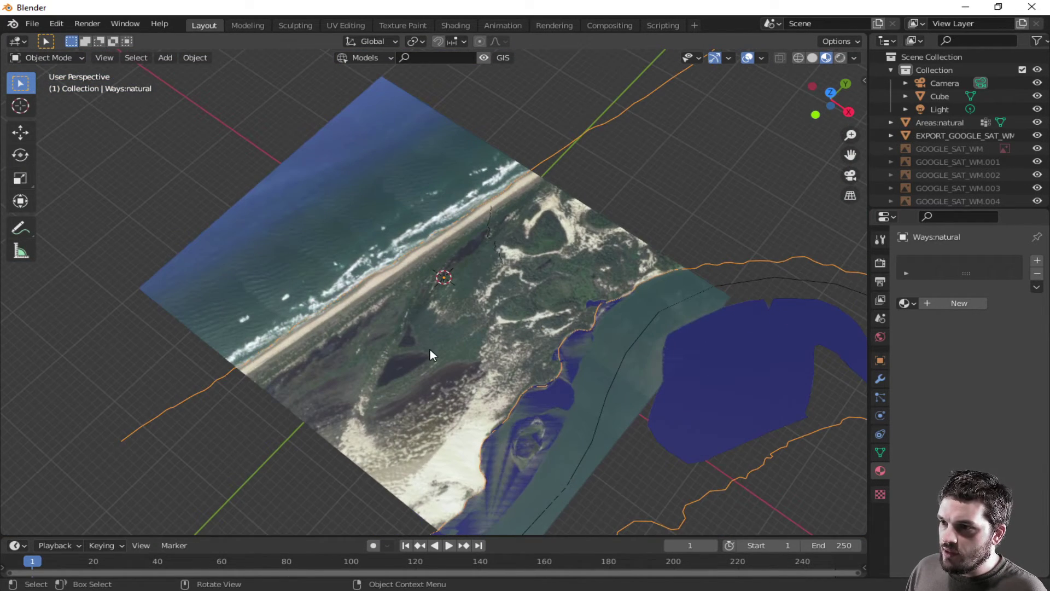
- Delete the satellite dunes plane and the OSM natural areas and ways objects
left_click(431, 347)
key("Delete")
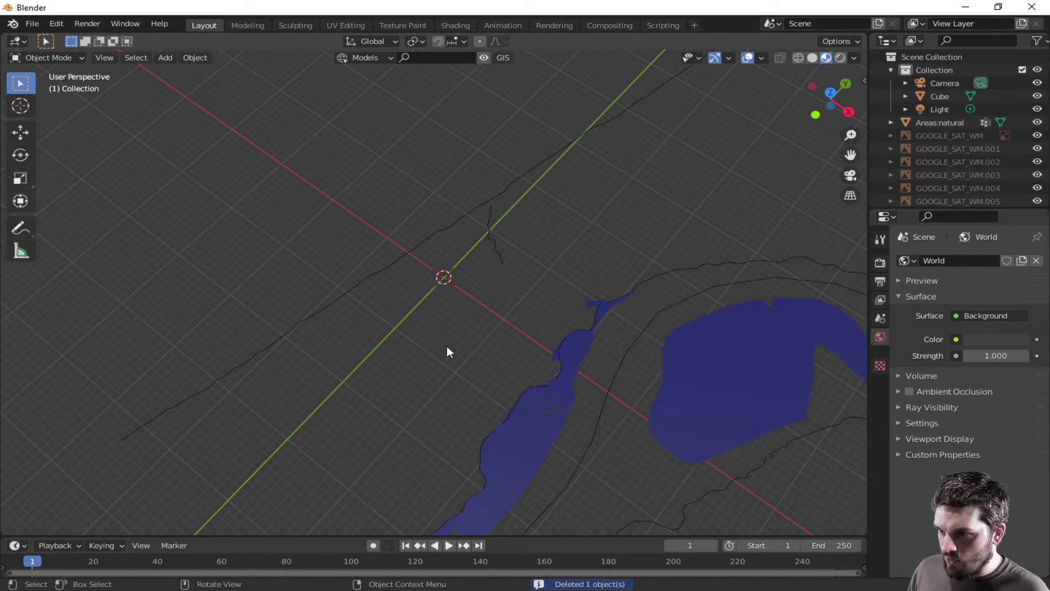
scroll(447, 345, "down", 3)
scroll(687, 404, "down", 2)
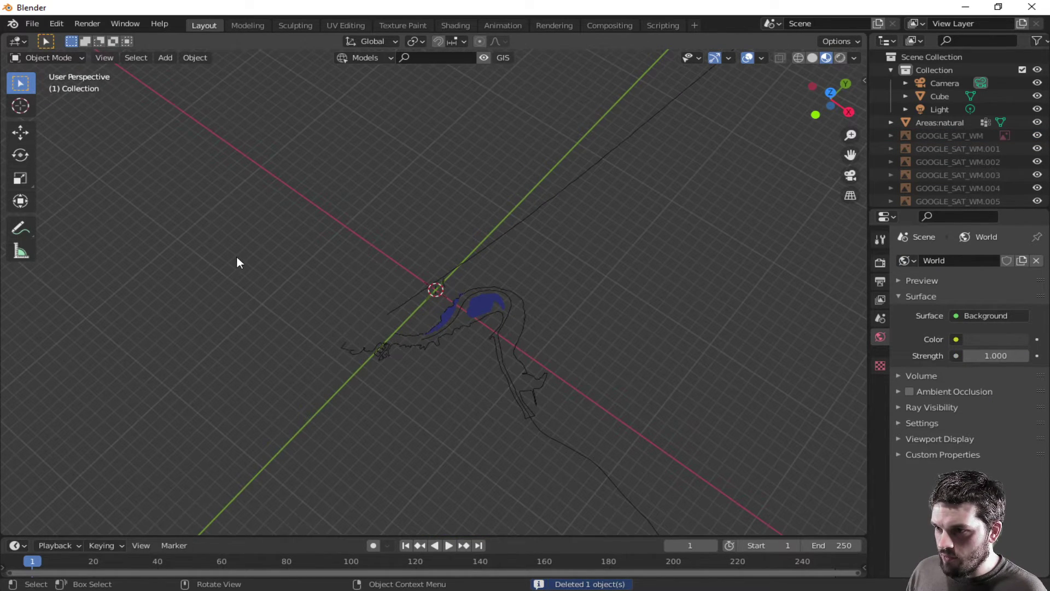
left_click_drag(237, 258, 621, 425)
key("Delete")
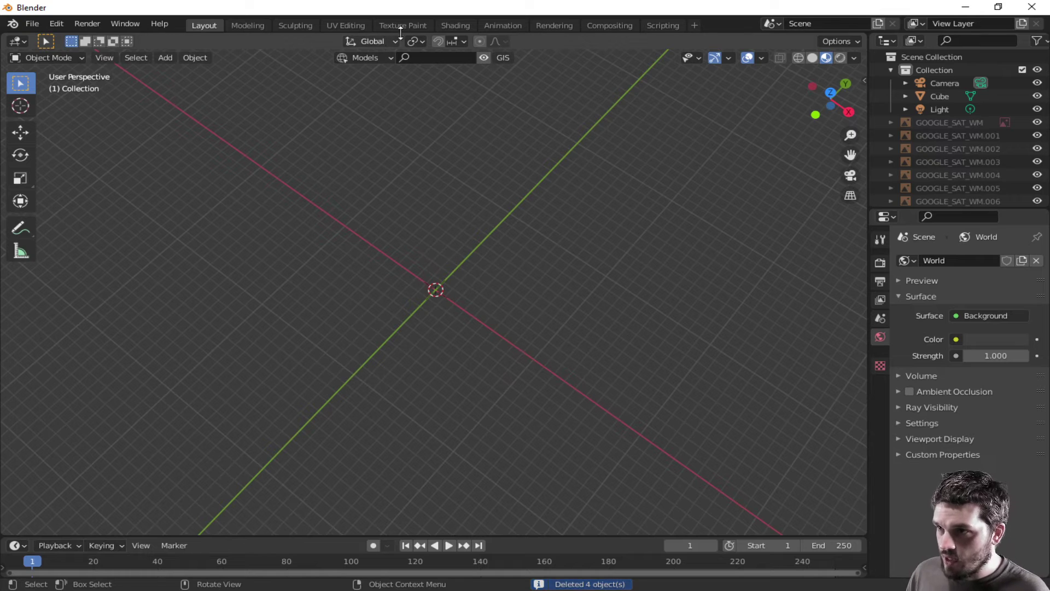
left_click(502, 58)
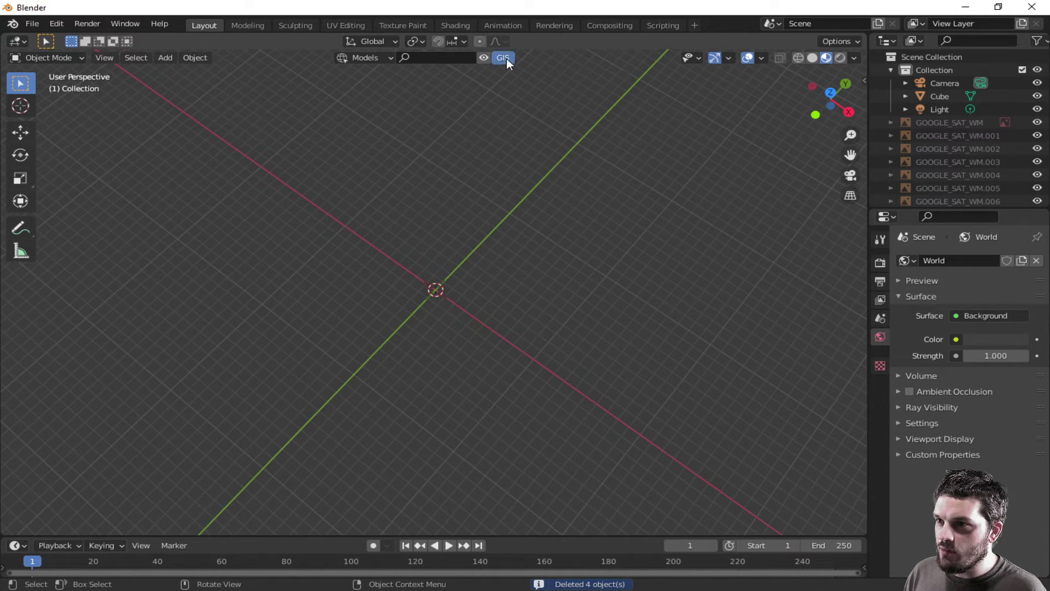
- Load the Google Satellite basemap and jump the map to Portland, Oregon
left_click(505, 58)
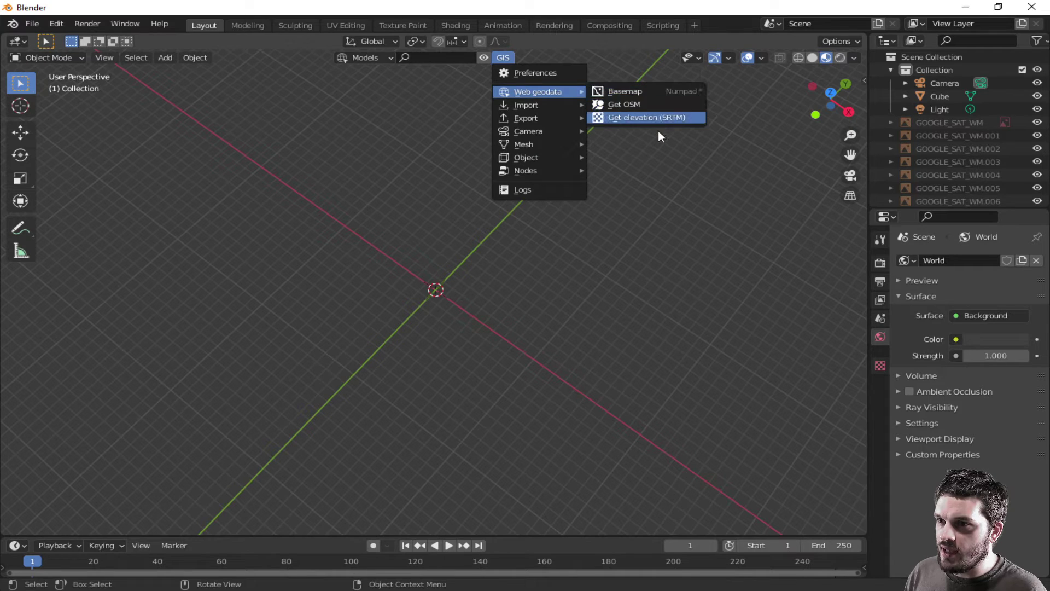
left_click(640, 91)
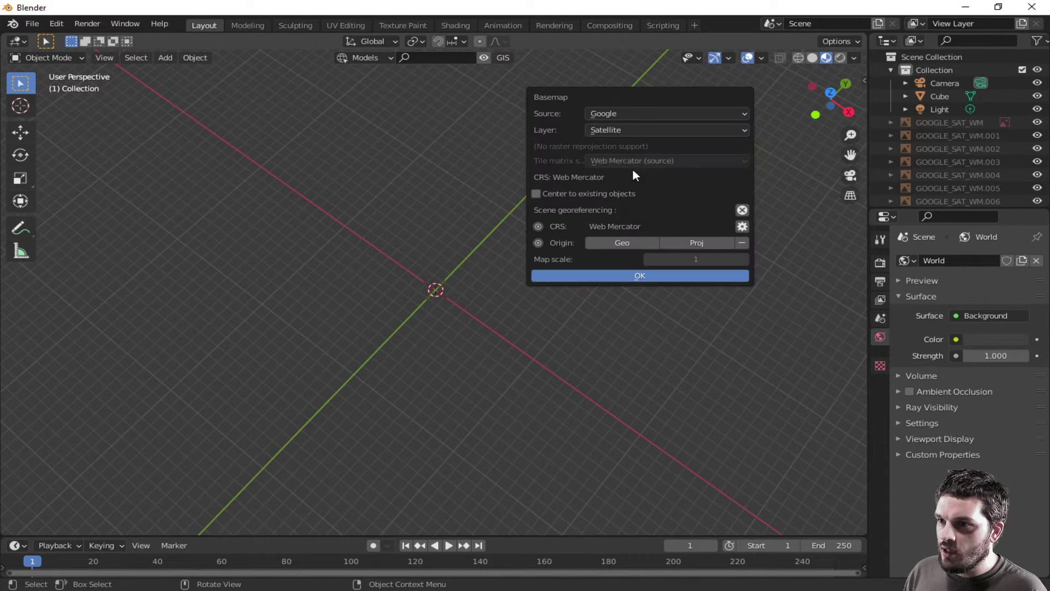
left_click(614, 279)
scroll(566, 305, "down", 2)
scroll(564, 308, "down", 5)
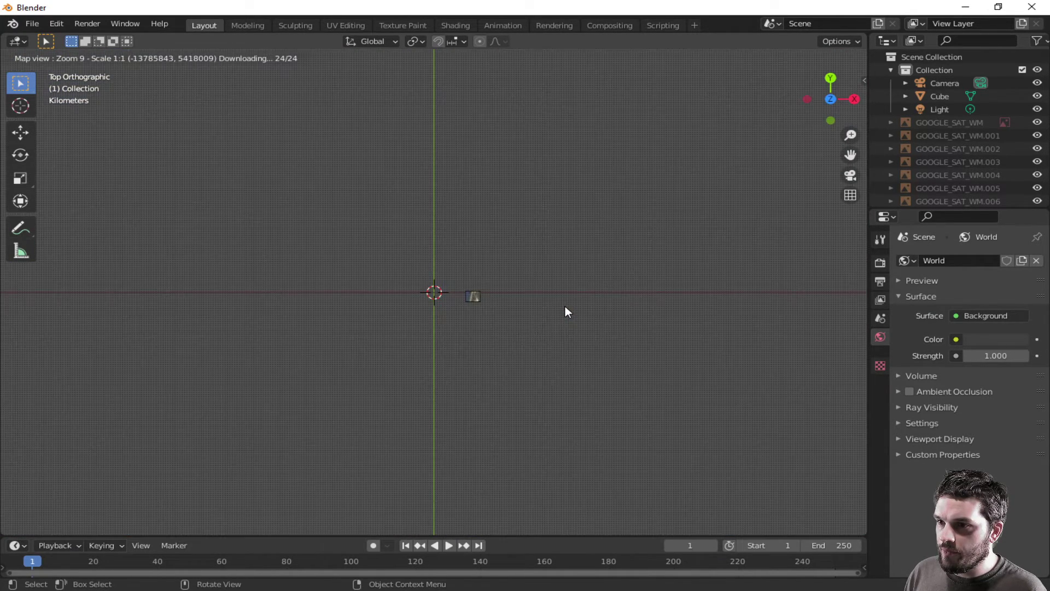
scroll(561, 304, "up", 2)
key("g")
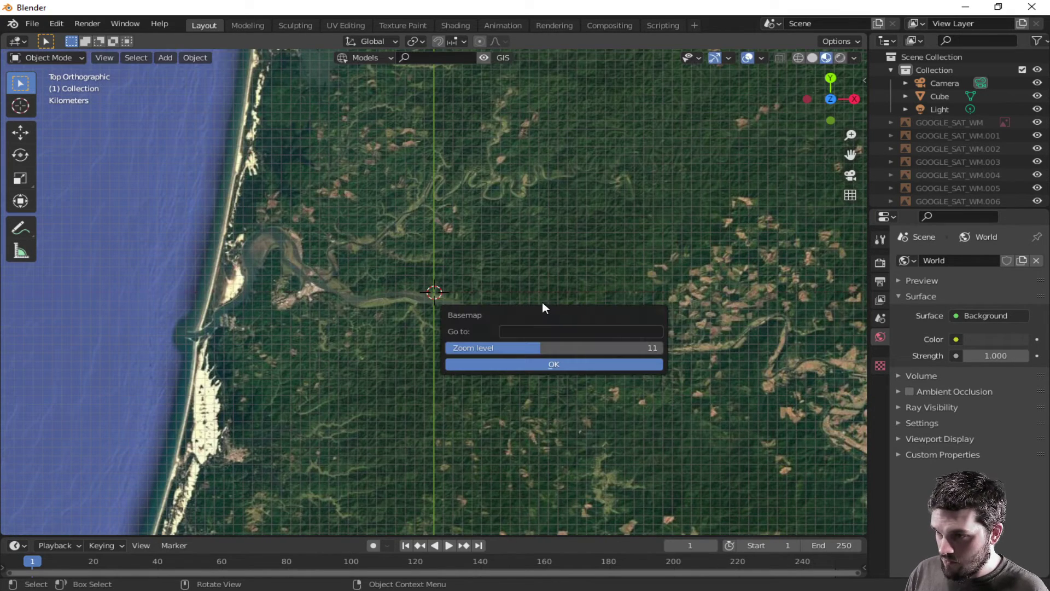
left_click(535, 328)
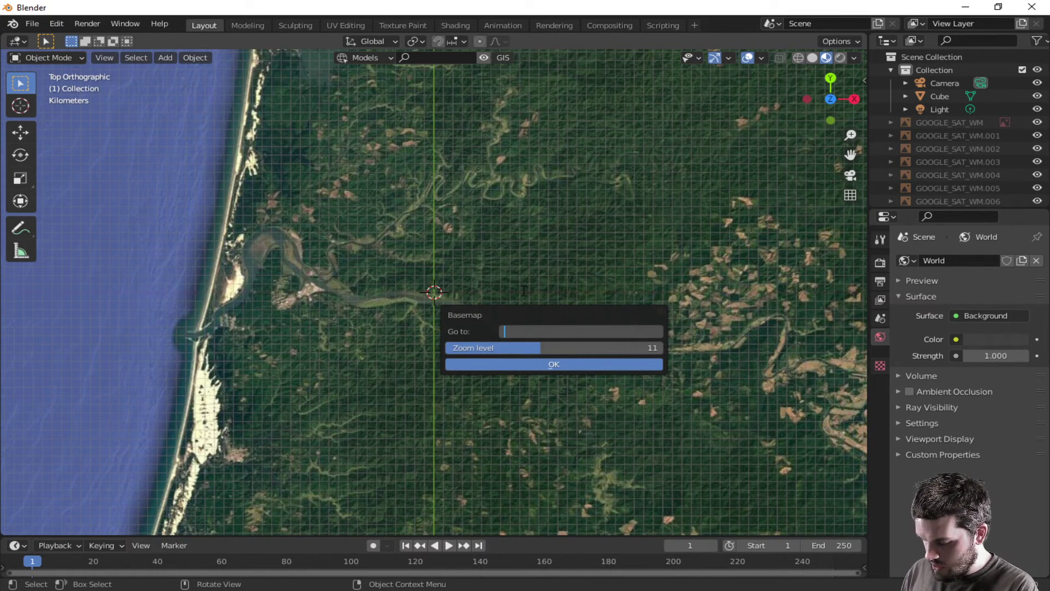
type("portland ")
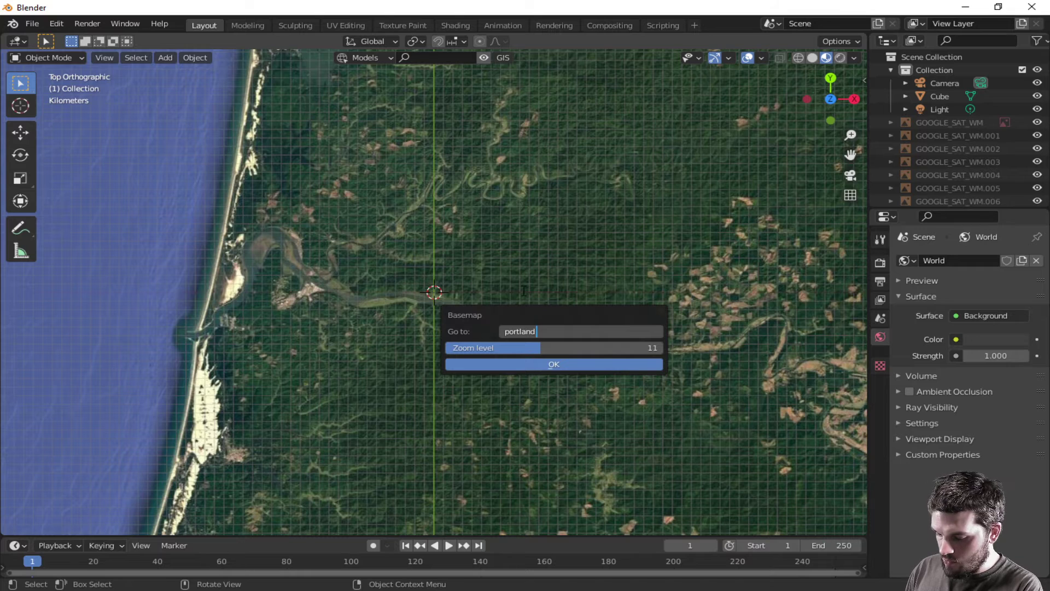
type("oregon")
key("Return")
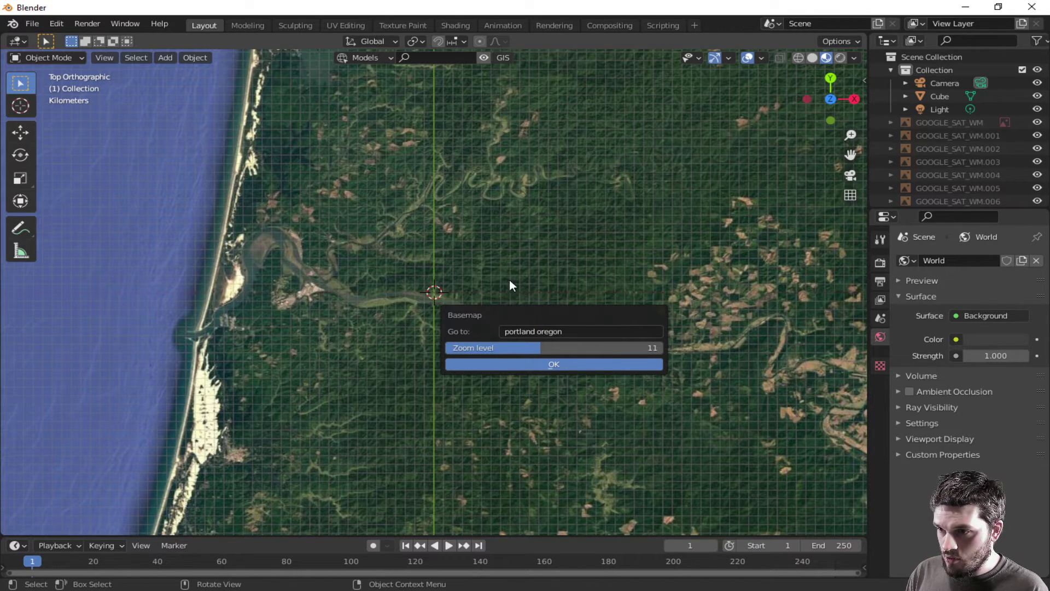
left_click(537, 367)
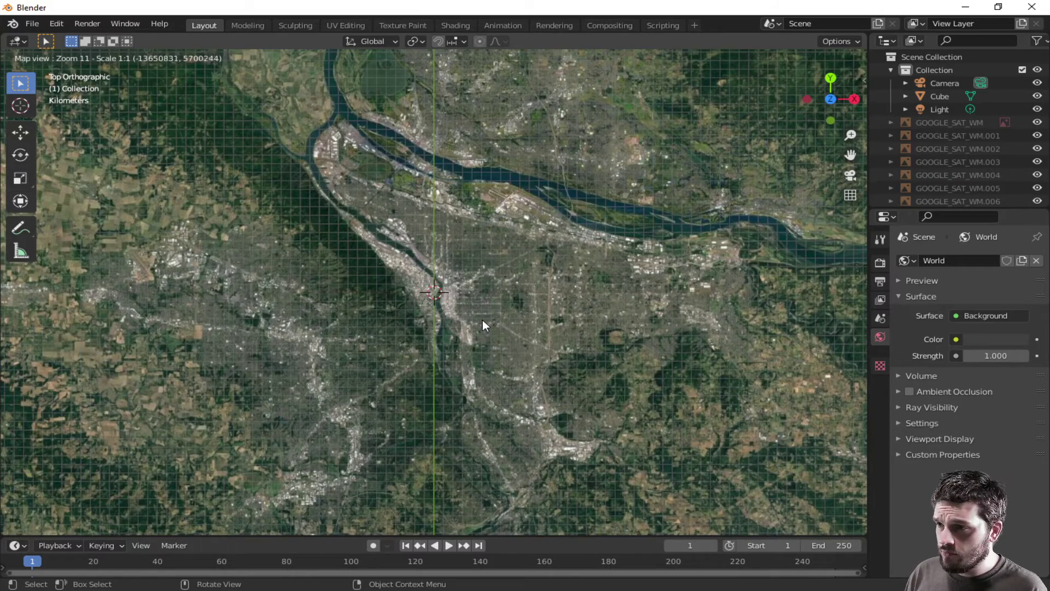
scroll(481, 323, "up", 1)
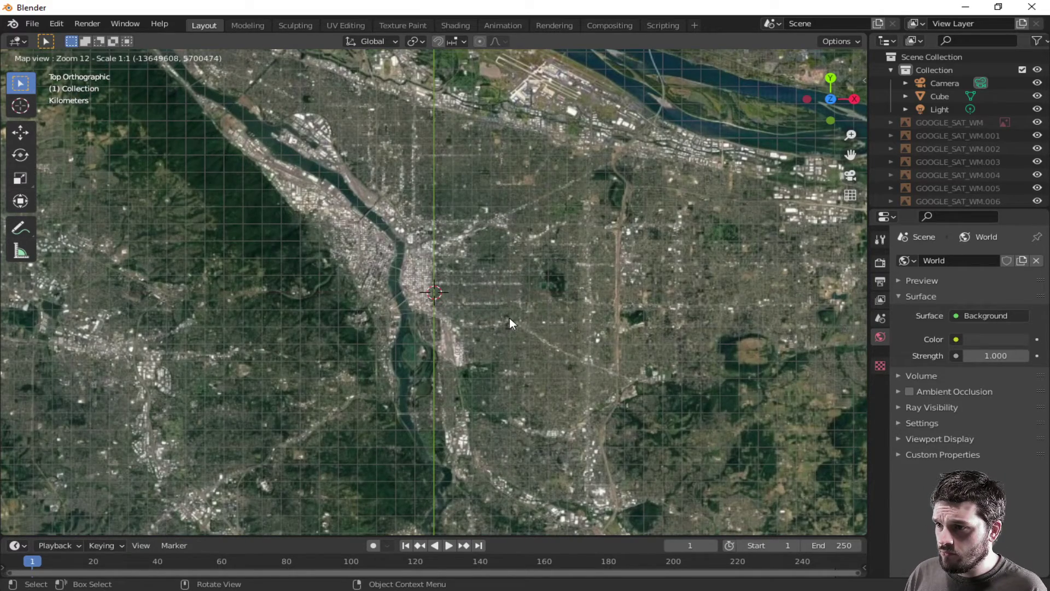
scroll(497, 287, "up", 1)
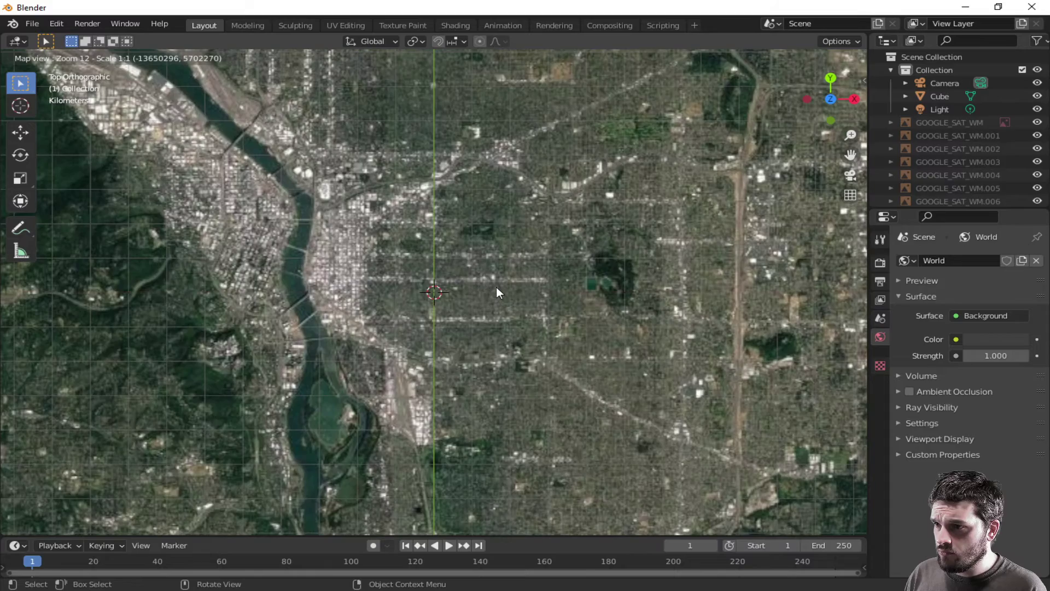
scroll(494, 290, "up", 1)
scroll(491, 312, "up", 2)
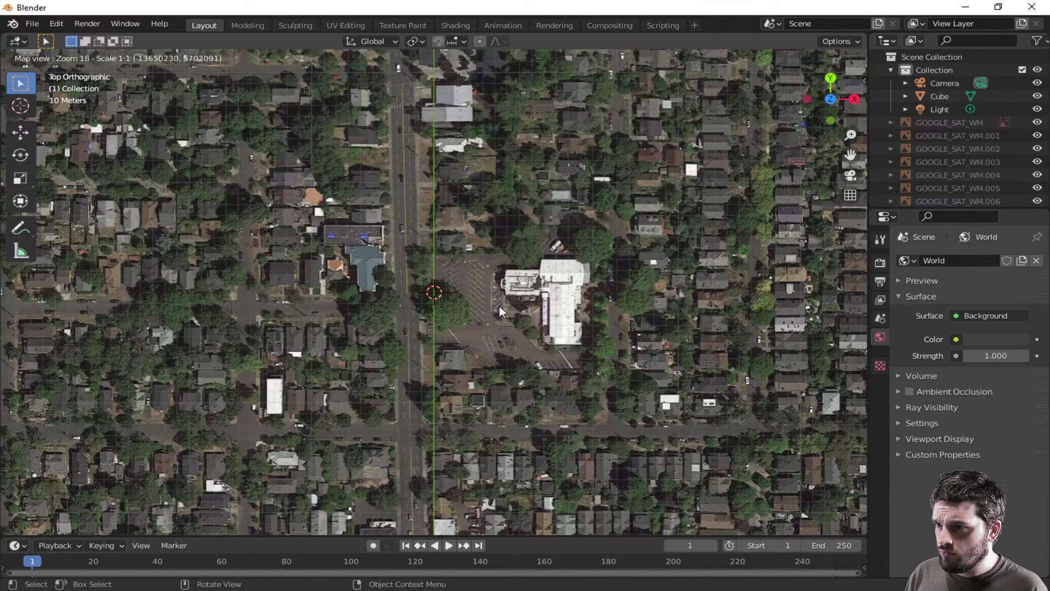
- Create the Portland map plane and import OSM data with extruded buildings
key("e")
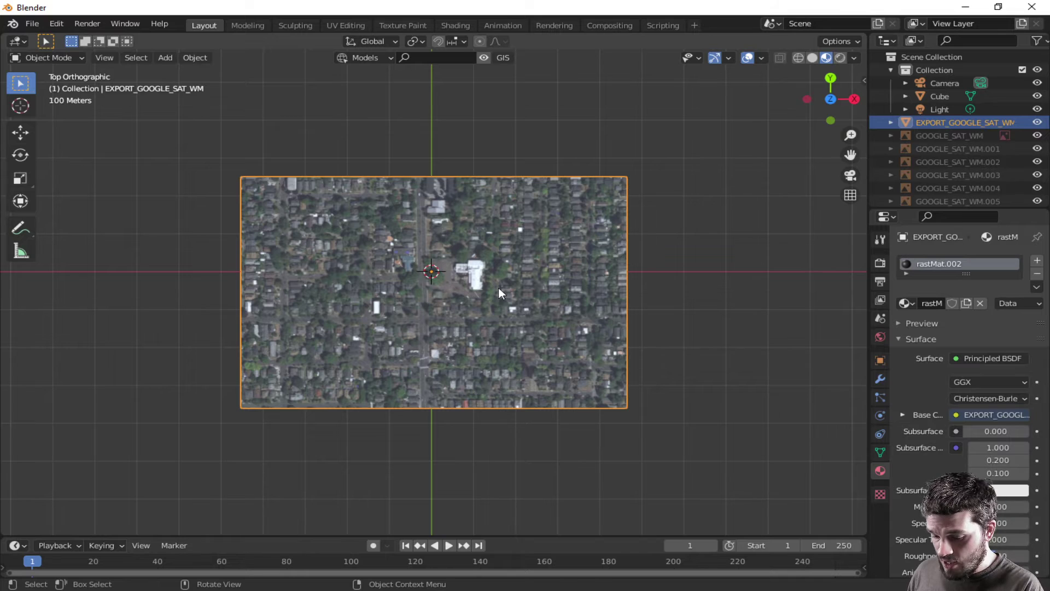
key("KP_5")
middle_click_drag(508, 308, 516, 78)
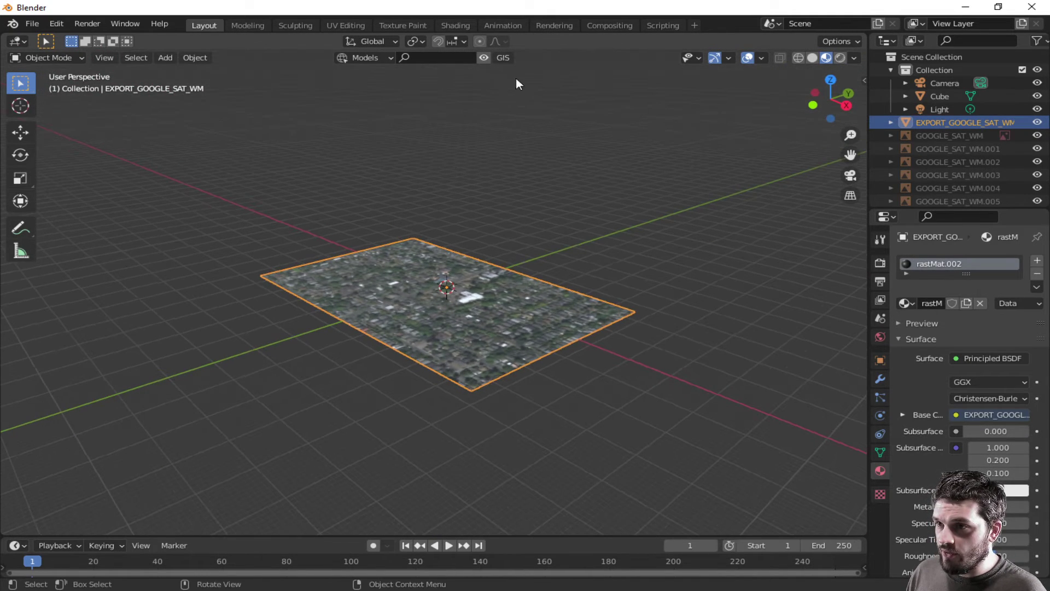
left_click(504, 58)
mouse_move(538, 92)
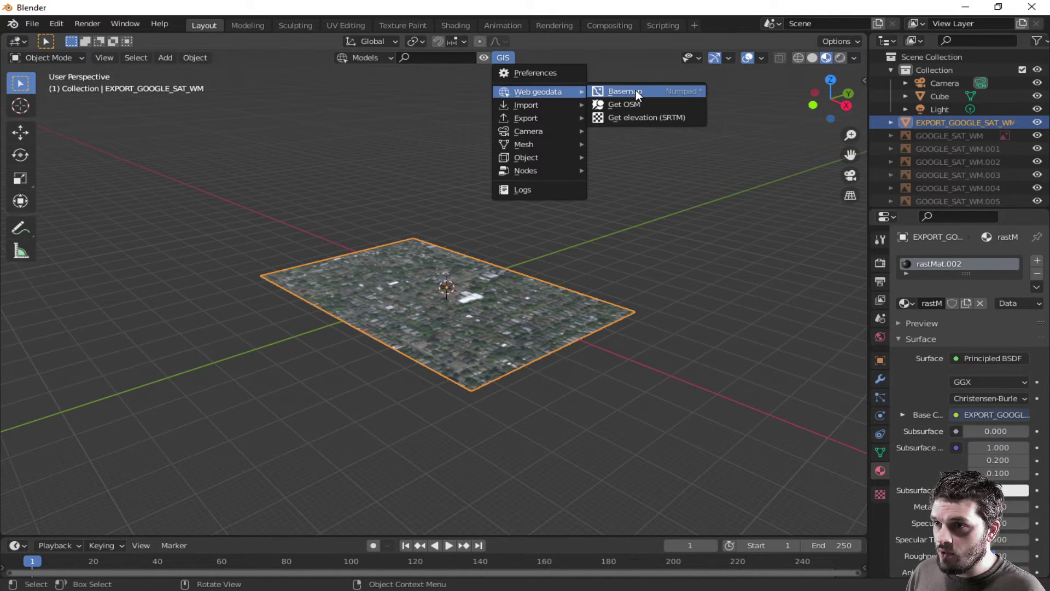
left_click(636, 104)
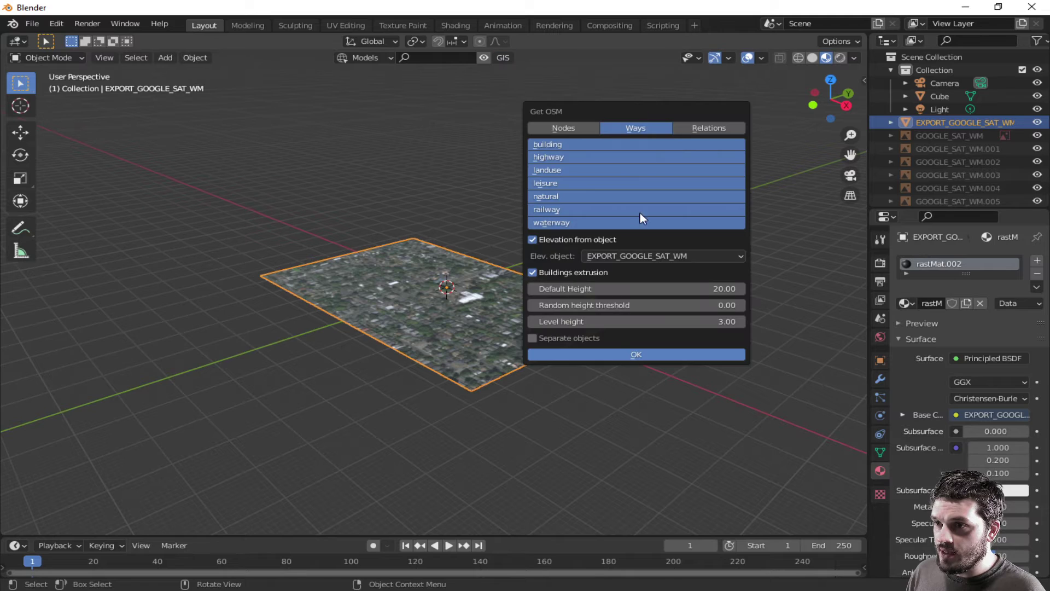
left_click(622, 355)
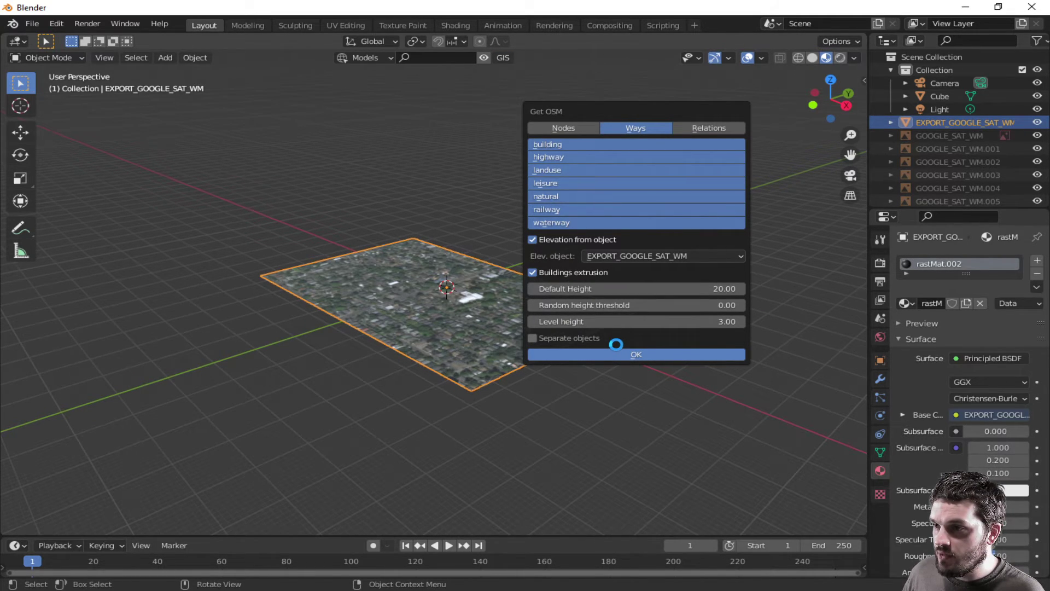
scroll(562, 378, "up", 2)
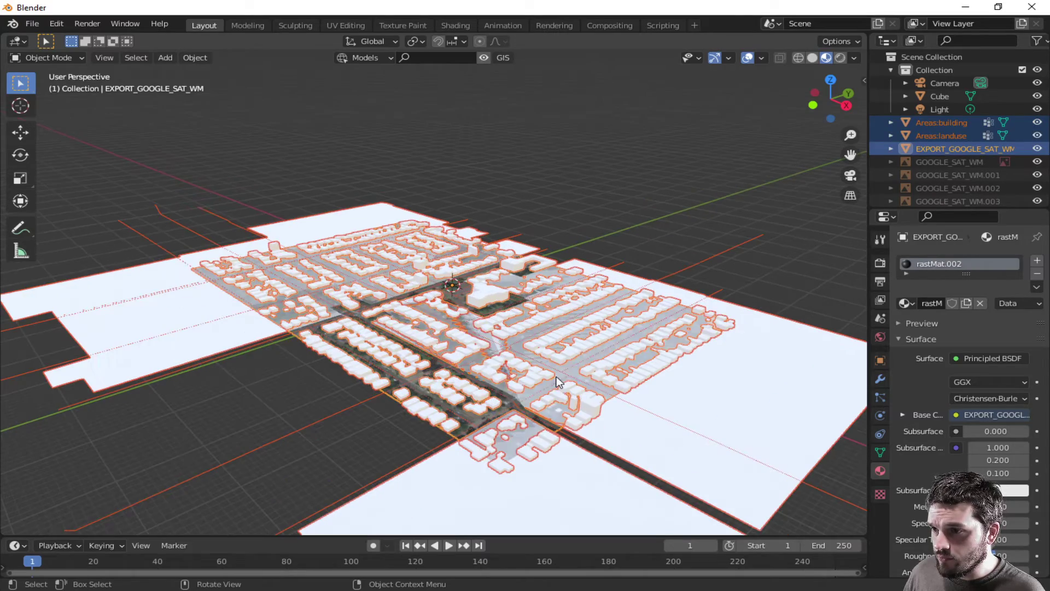
- Delete the white land-use plane, then undo to restore it
left_click(707, 219)
mouse_move(668, 368)
middle_mouse_down()
mouse_move(553, 371)
mouse_move(488, 354)
mouse_move(276, 386)
middle_mouse_up()
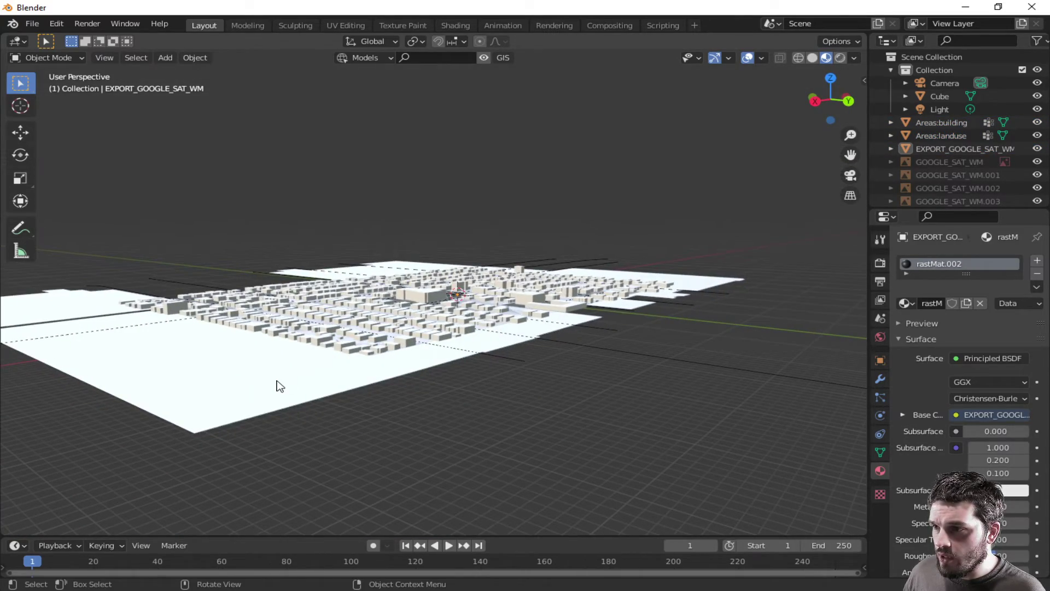
left_click(276, 386)
key("Delete")
mouse_move(389, 392)
middle_mouse_down()
mouse_move(445, 404)
mouse_move(442, 413)
middle_mouse_up()
scroll(445, 404, "up", 5)
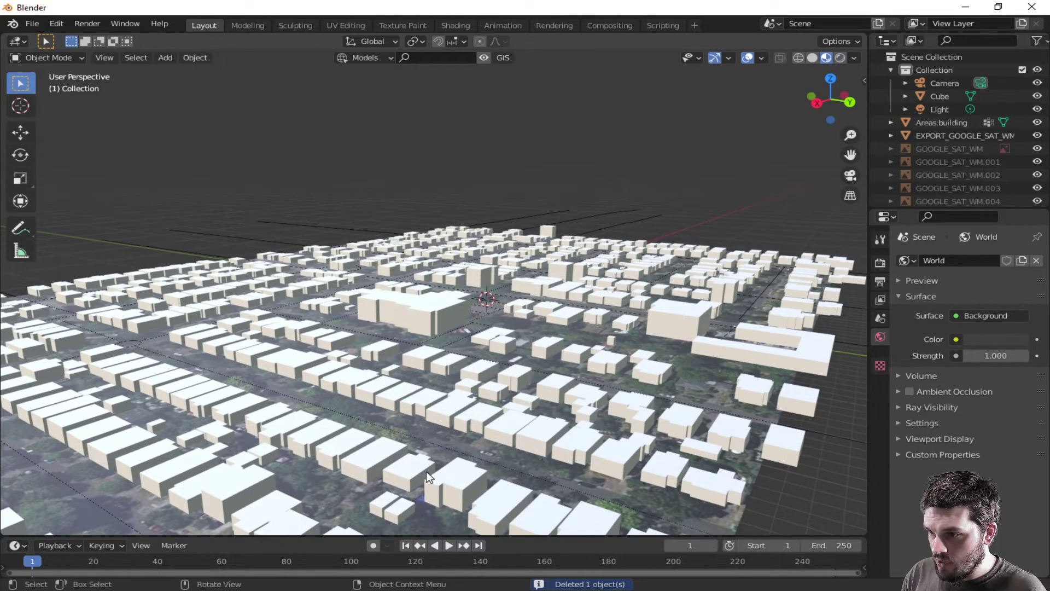
left_click(470, 465)
key("ctrl+z")
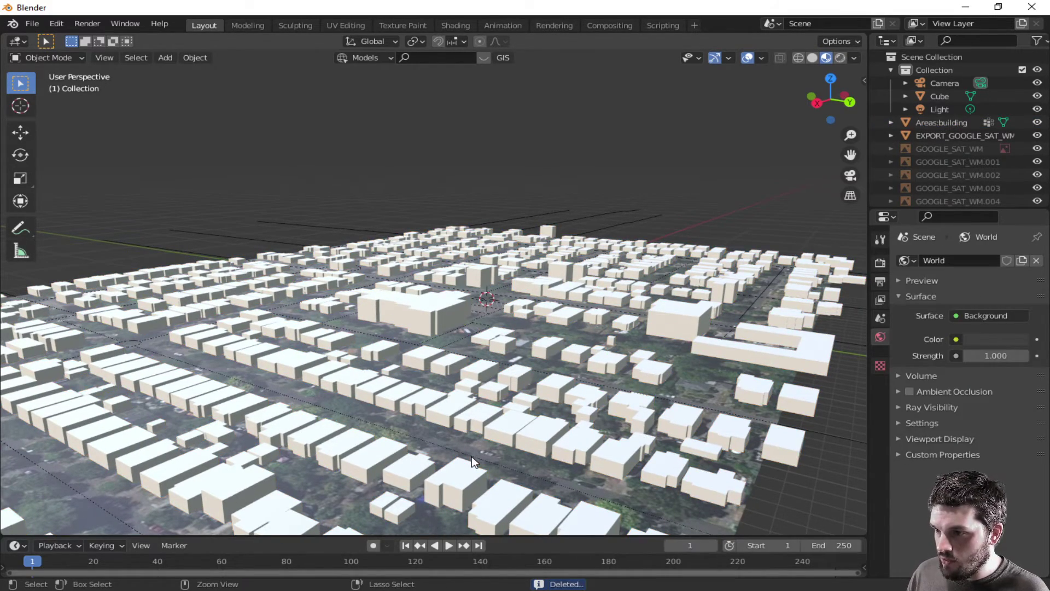
key("ctrl+z")
- Hide EXPORT_GOOGLE_SAT_WM and preview the city in Rendered shading
mouse_move(464, 454)
middle_mouse_down()
mouse_move(562, 467)
mouse_move(544, 475)
mouse_move(626, 413)
middle_mouse_up()
left_click(602, 395)
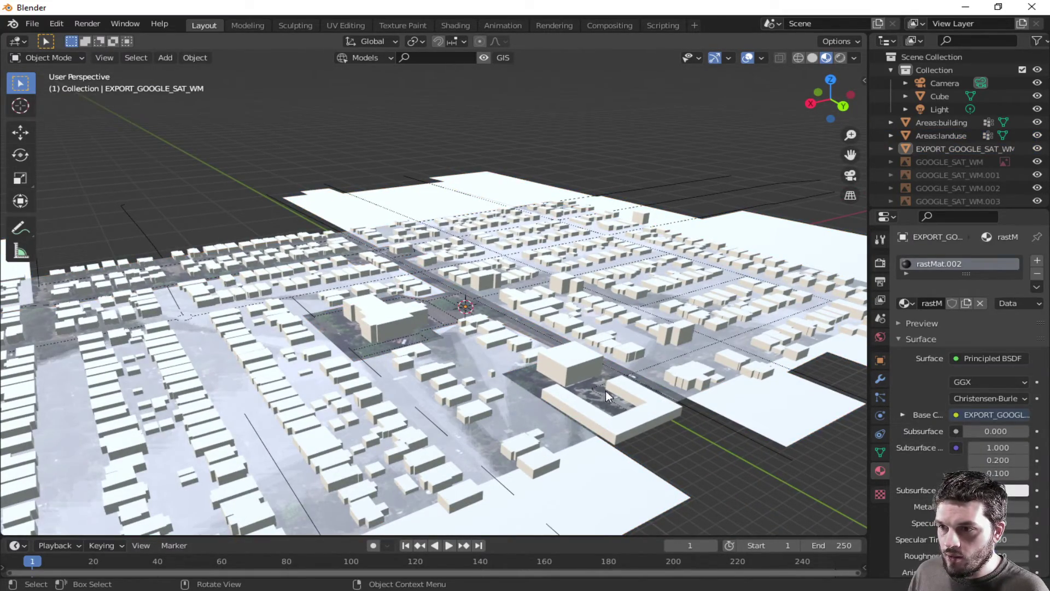
left_click(600, 397)
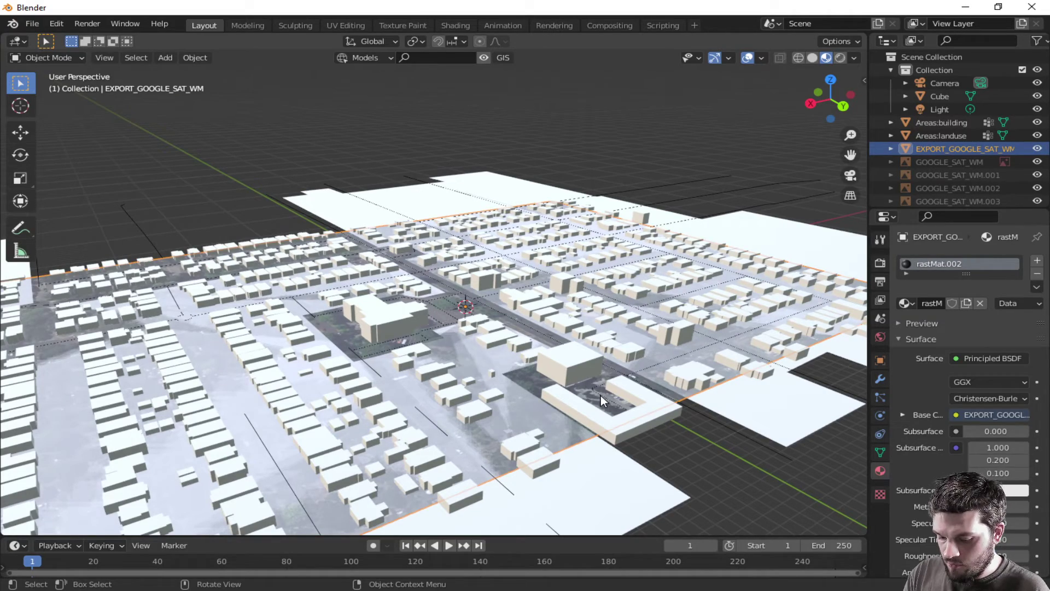
left_click(1037, 148)
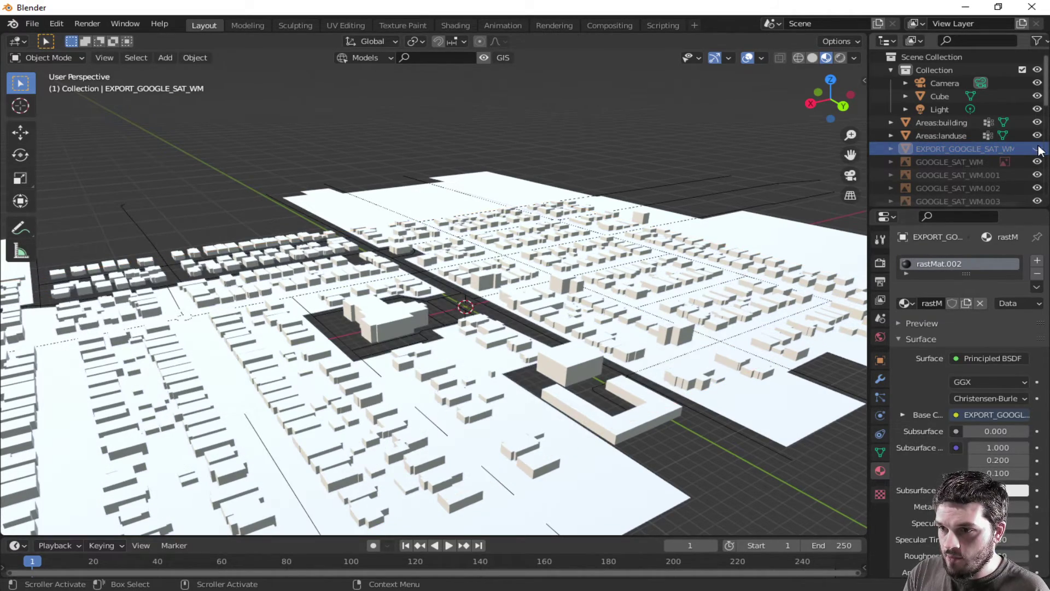
scroll(314, 410, "down", 3)
scroll(314, 410, "down", 3)
scroll(314, 411, "down", 2)
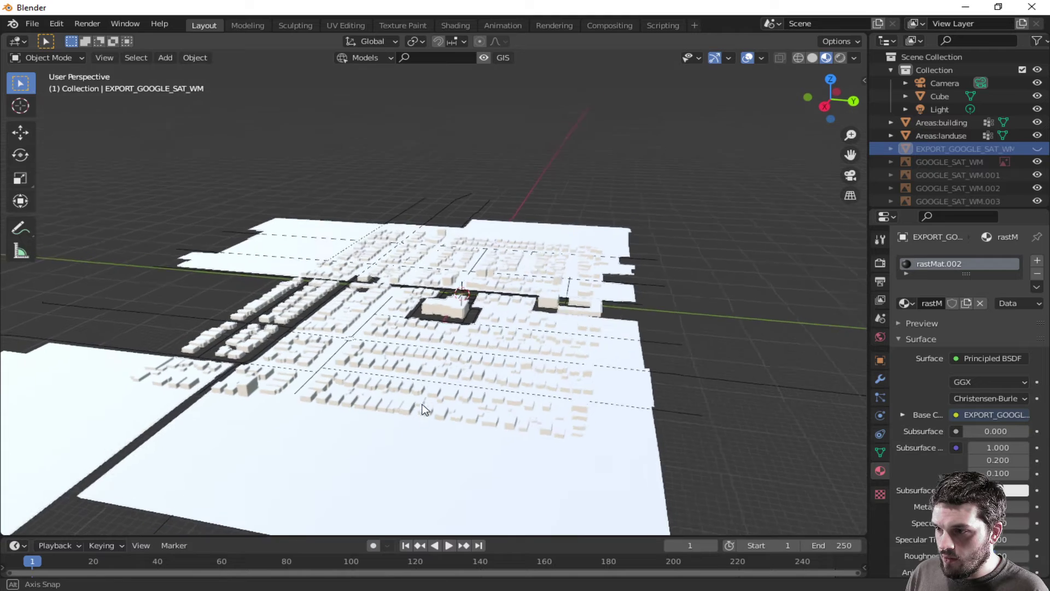
middle_click_drag(314, 410, 375, 425)
left_click(375, 425)
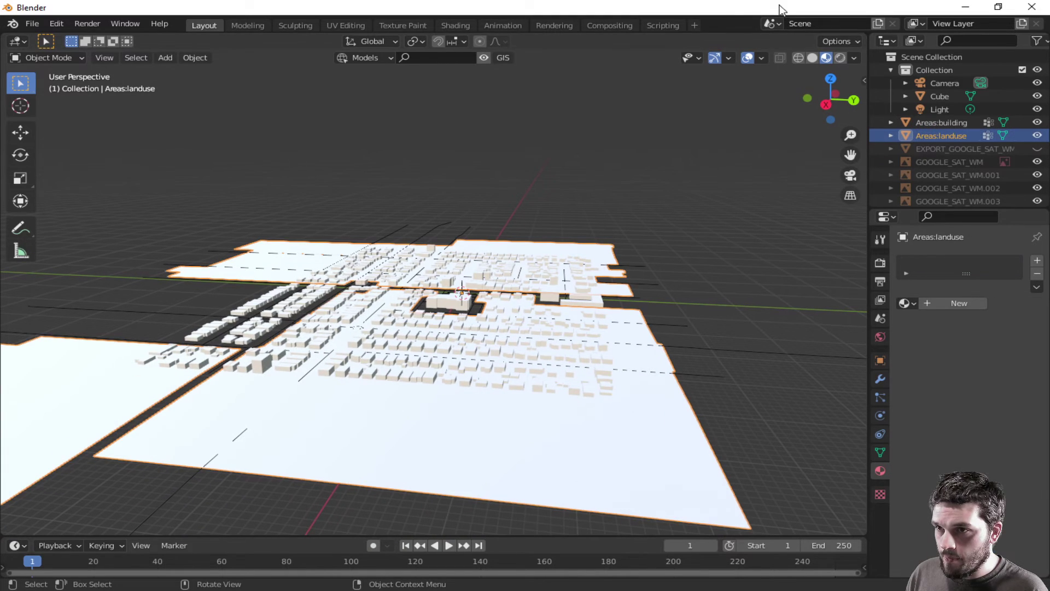
left_click(840, 58)
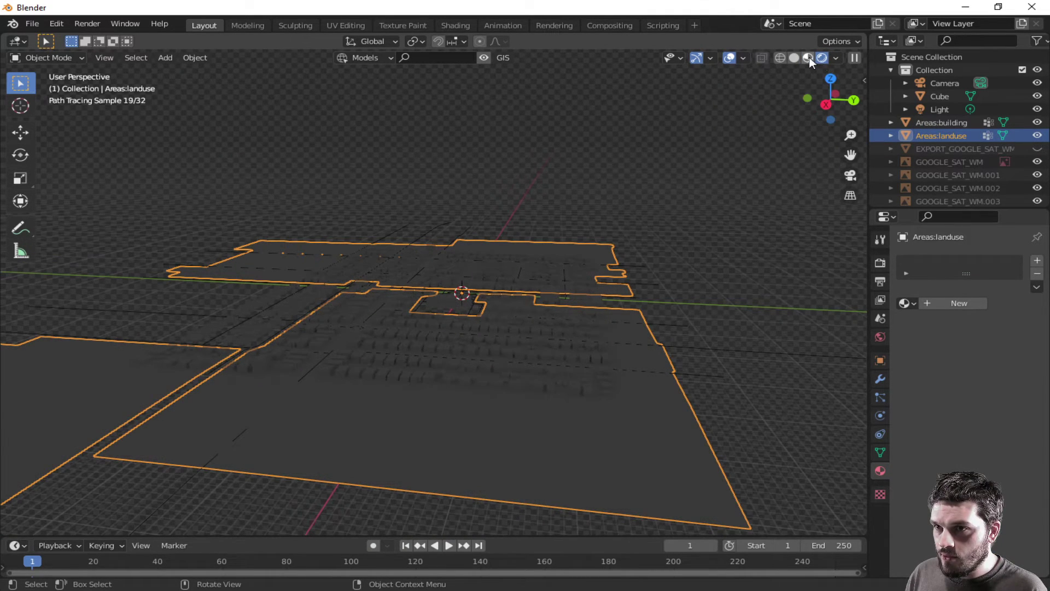
- Return to Solid shading and select the Areas:building object
left_click(795, 57)
left_click(457, 381)
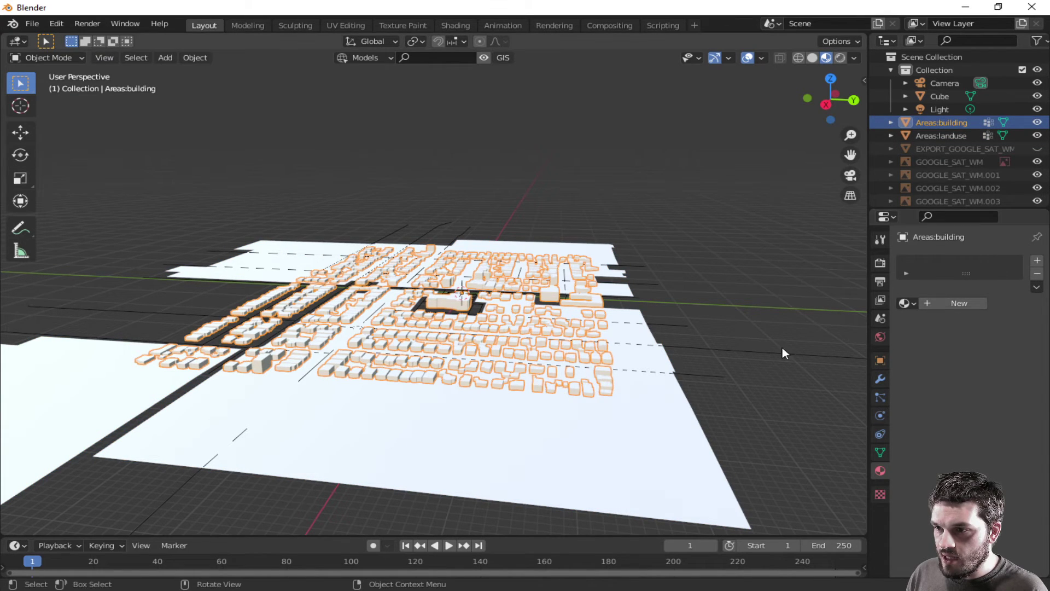
left_click(433, 419)
left_click(430, 363)
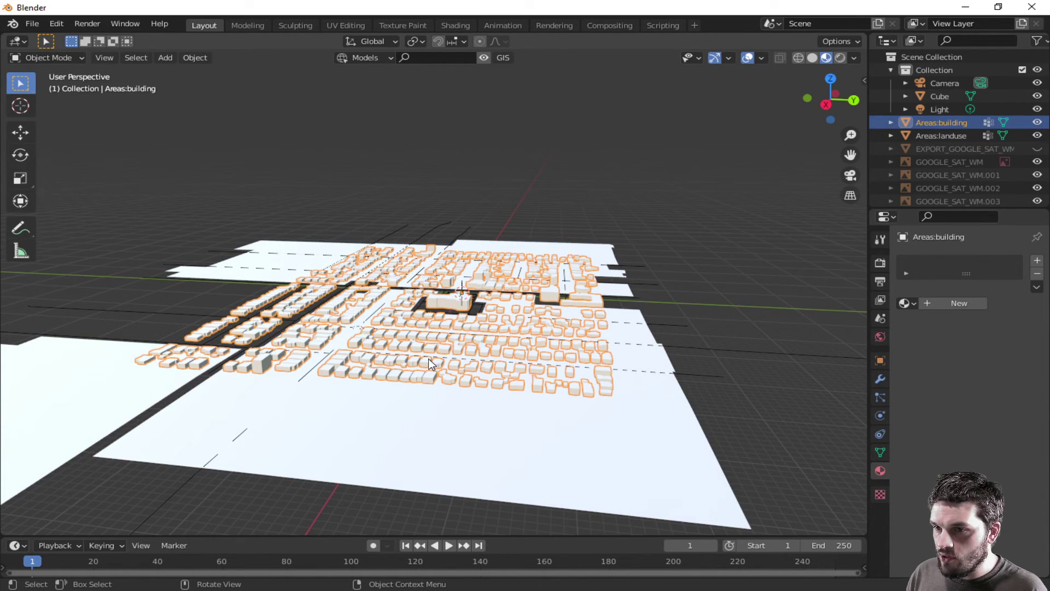
middle_click_drag(784, 368, 626, 384)
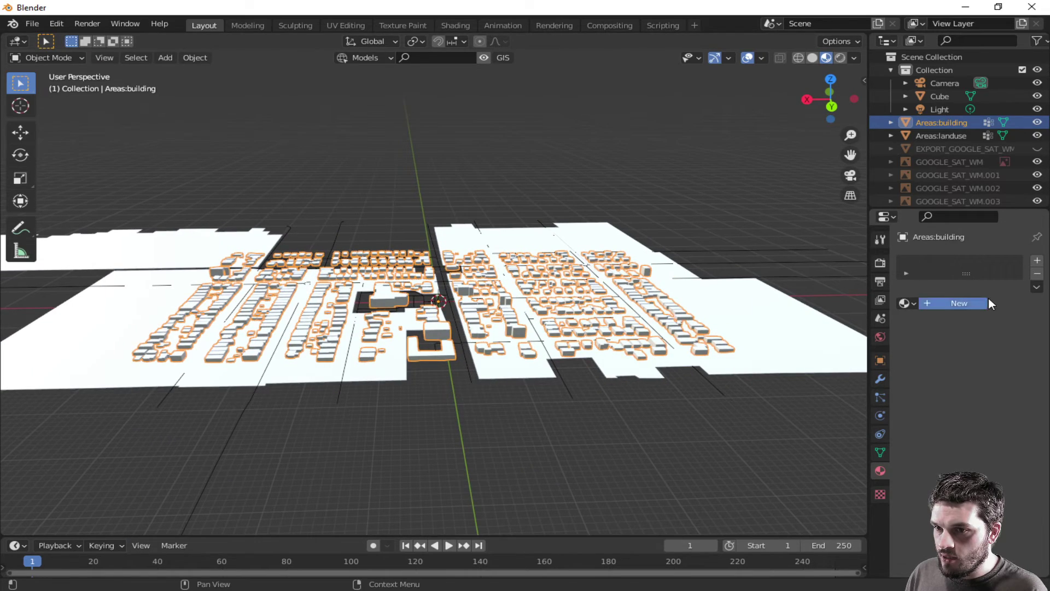
- Give the buildings a new grey Material.002 and show their transform details
left_click(980, 302)
left_click(996, 415)
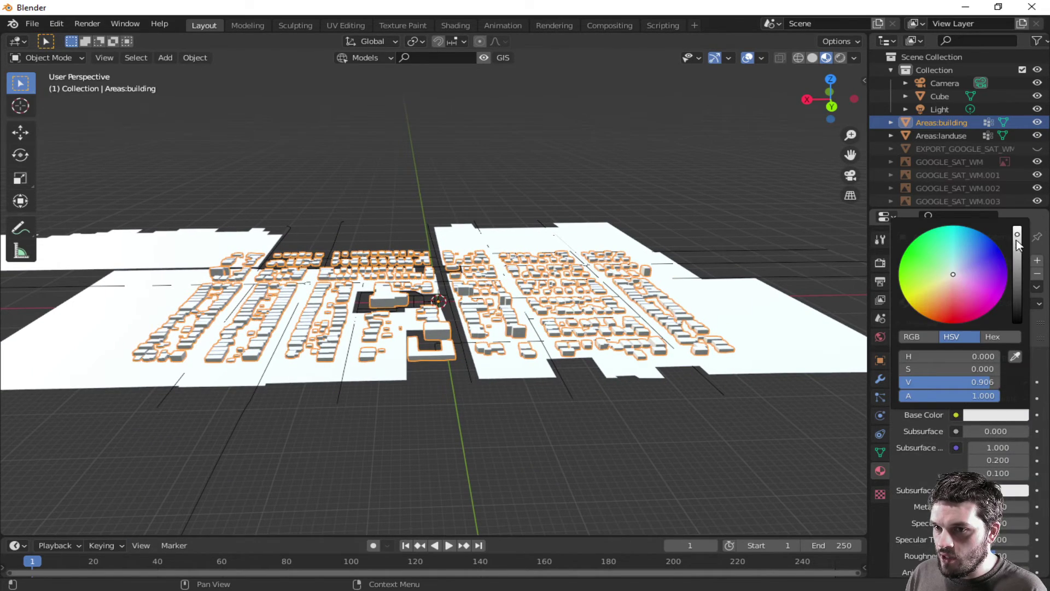
left_click_drag(1016, 244, 1017, 282)
mouse_move(320, 373)
middle_mouse_down()
mouse_move(356, 341)
mouse_move(410, 343)
middle_mouse_up()
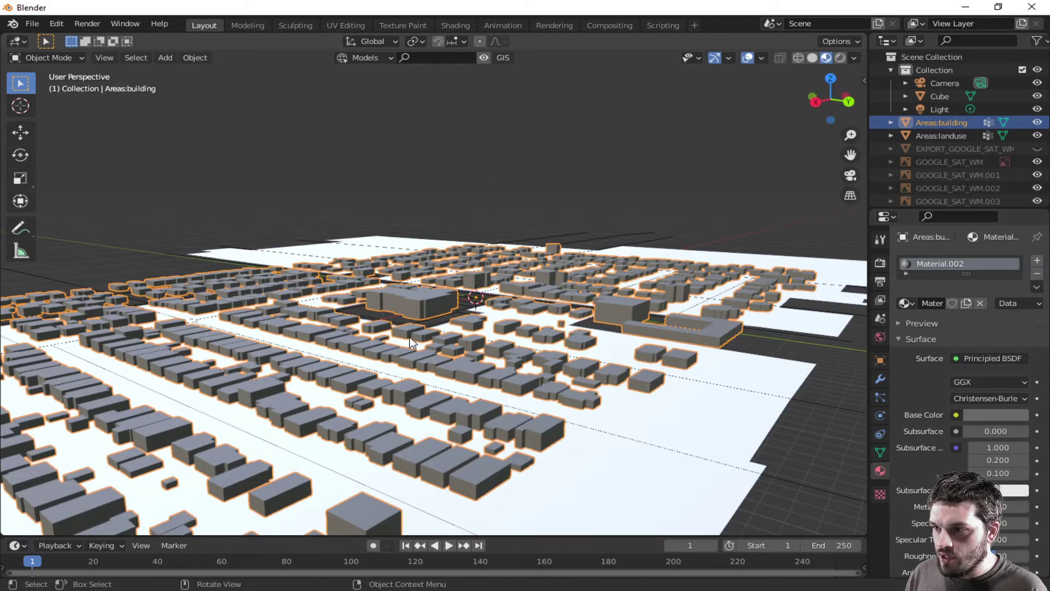
scroll(476, 340, "up", 3)
scroll(481, 339, "up", 3)
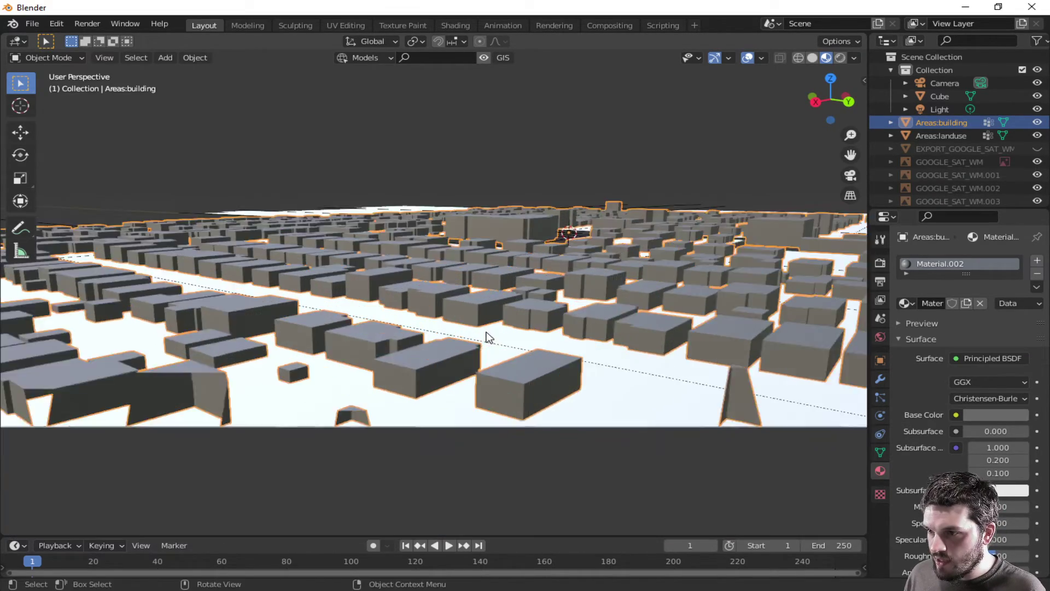
scroll(486, 337, "up", 2)
scroll(486, 330, "down", 3)
scroll(488, 317, "down", 3)
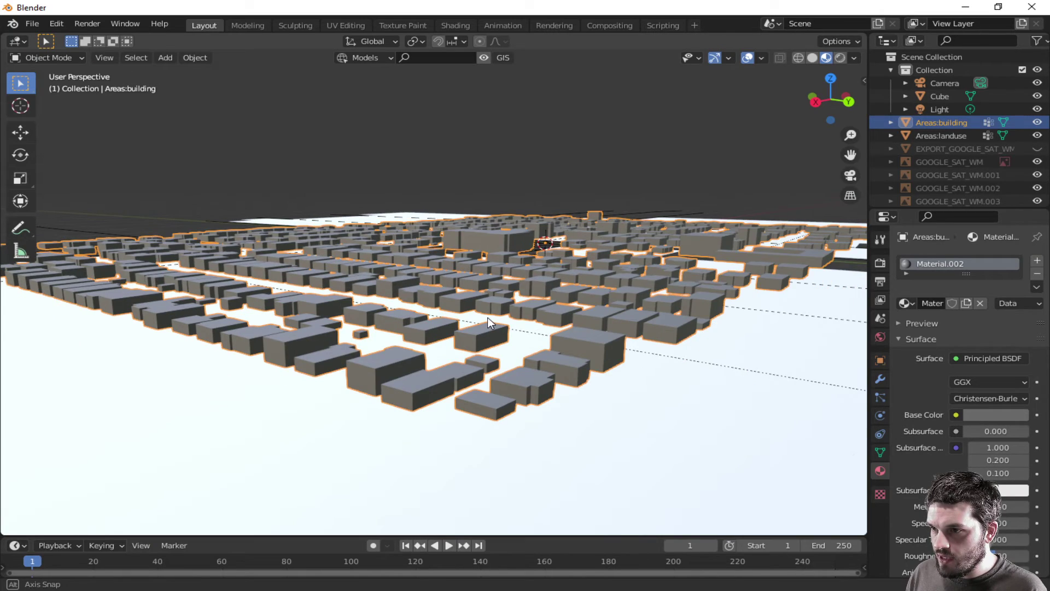
middle_click_drag(488, 317, 487, 325)
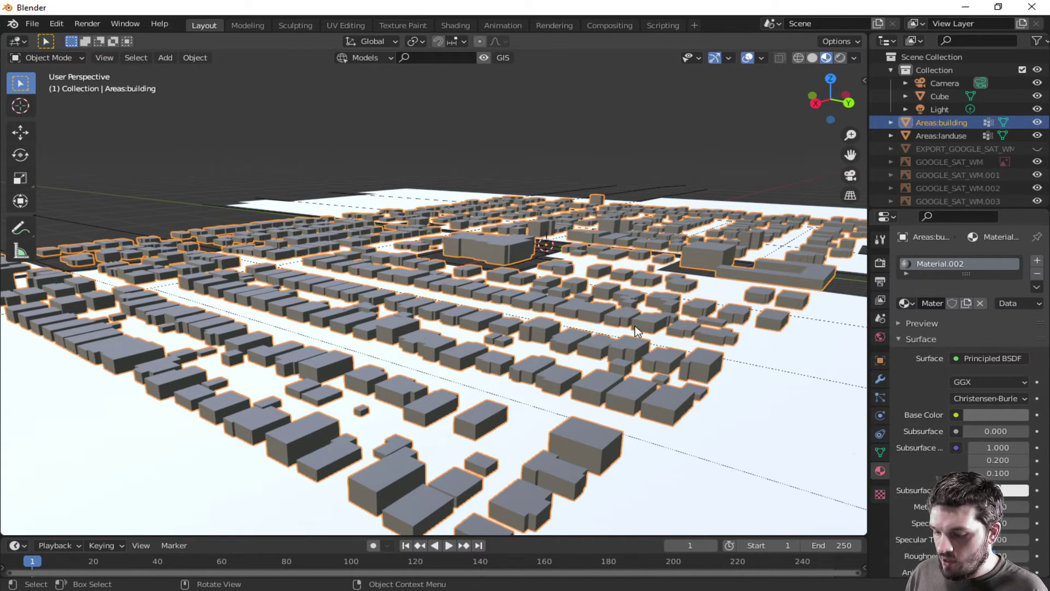
left_click_drag(866, 308, 707, 308)
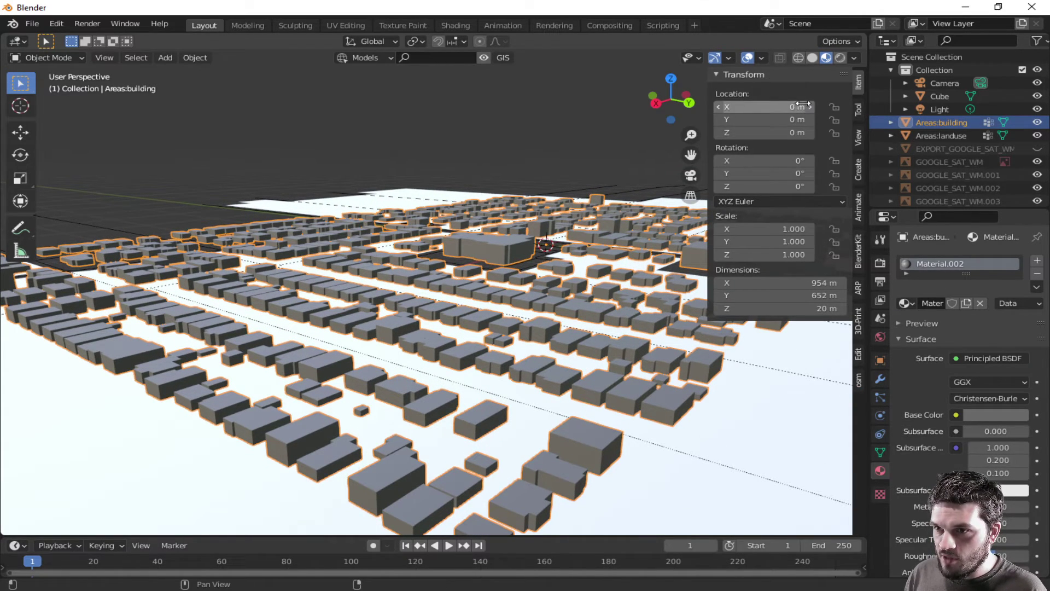
- Show the blender-osm extent and import settings from the osm sidebar tab
left_click(859, 382)
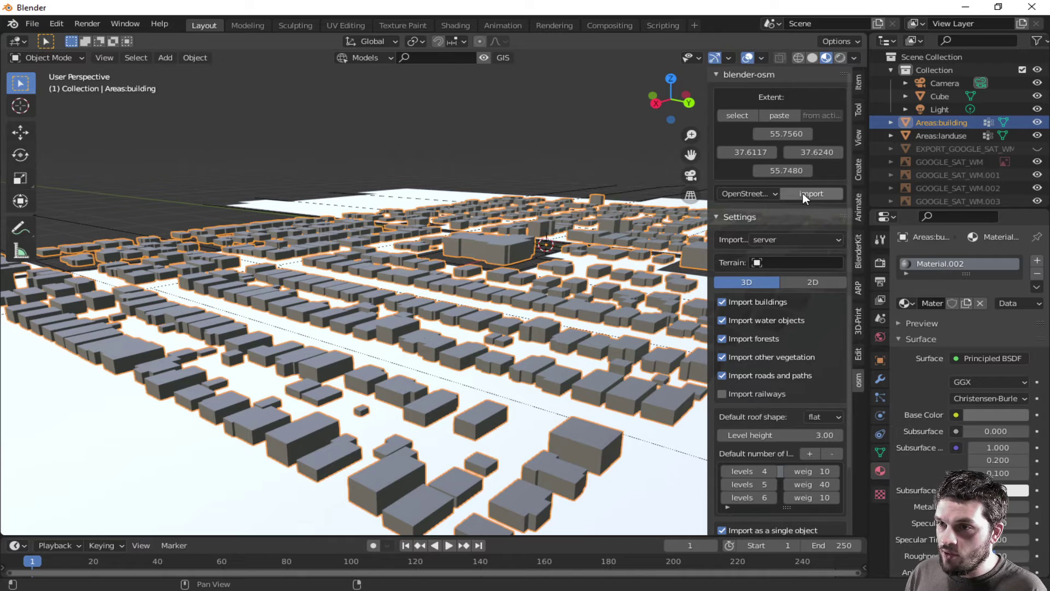
left_click(504, 57)
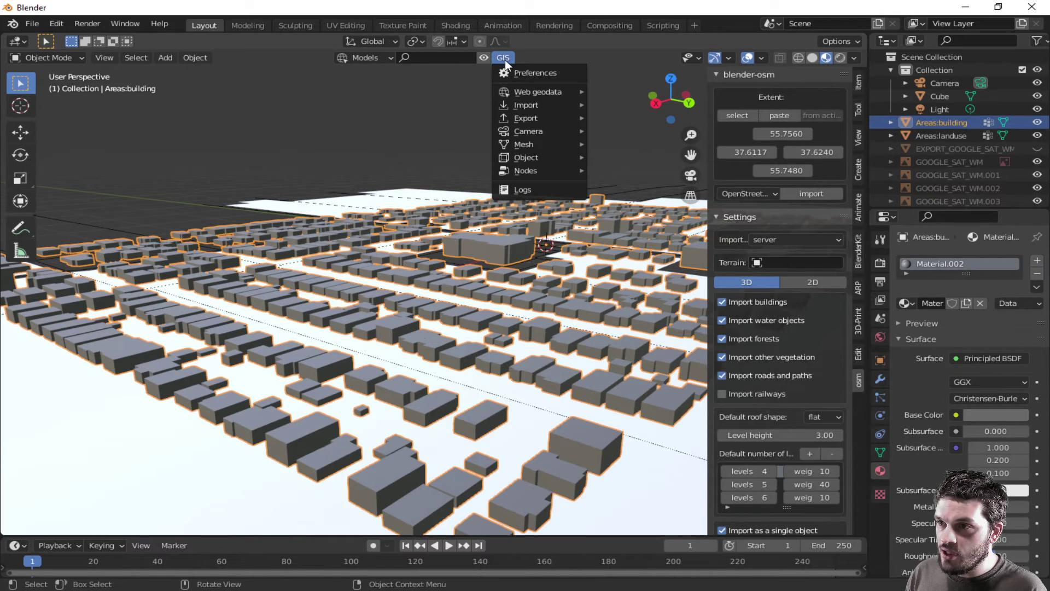
left_click(504, 60)
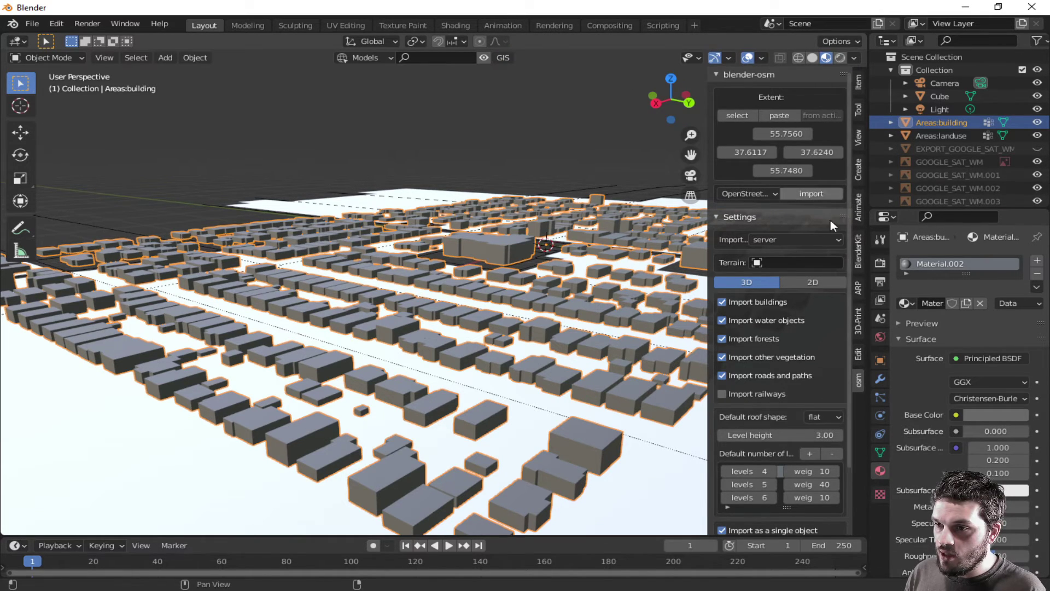